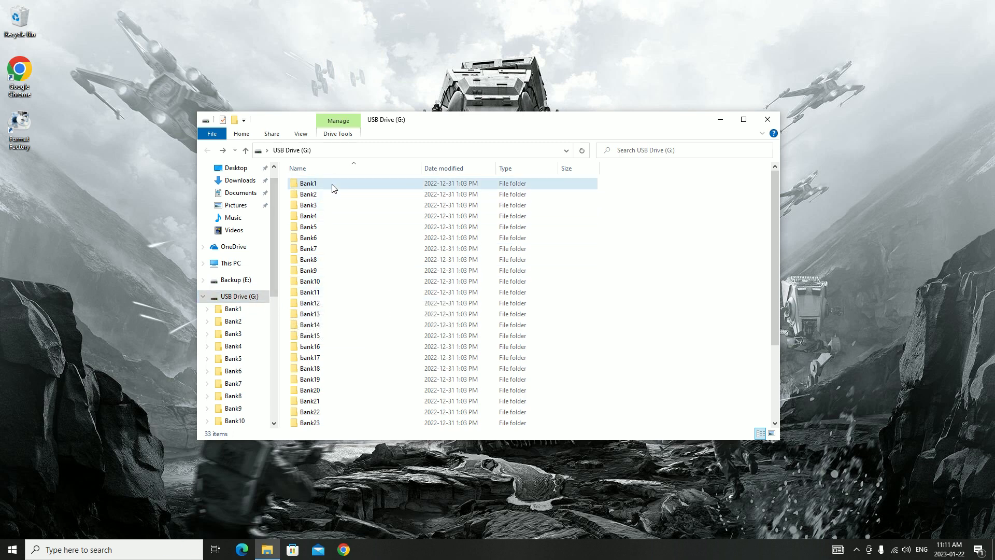
Copy all the files and folders in the root of USB Drive (G:)
key("ctrl+a")
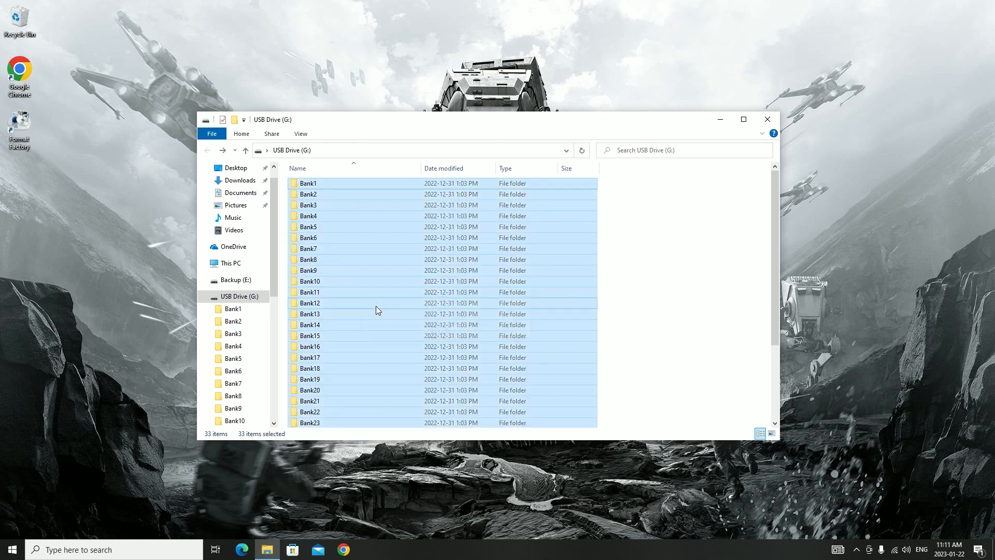
right_click(356, 258)
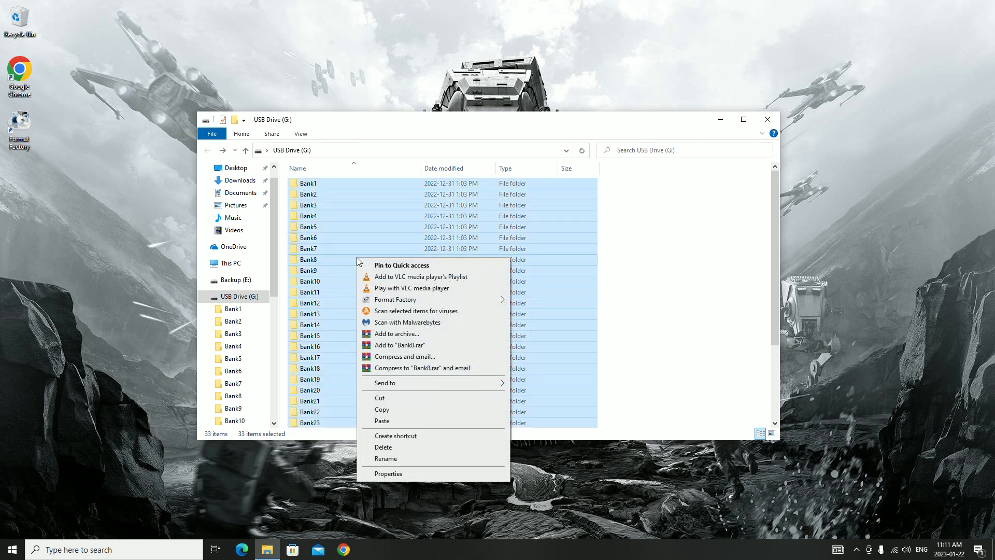
left_click(416, 409)
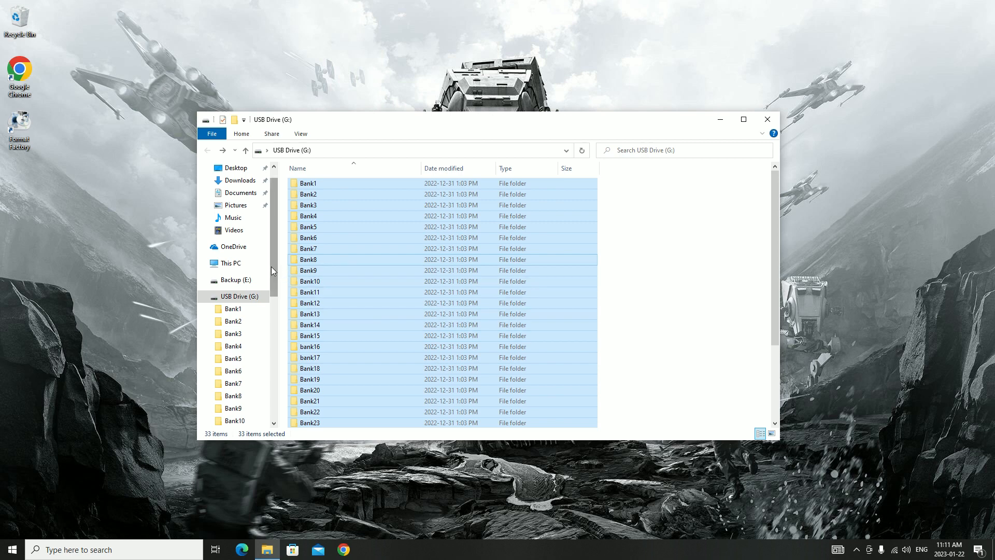
Create a new folder in Documents named "YDDSABER PIXEL Original files"
scroll(270, 267, "up", 1)
left_click(240, 214)
right_click(368, 258)
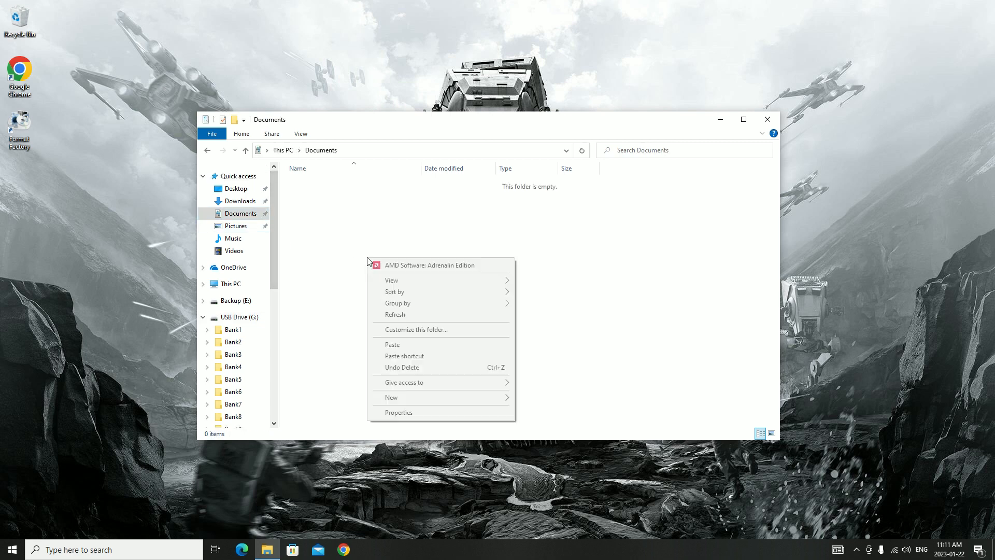
mouse_move(448, 400)
left_click(555, 398)
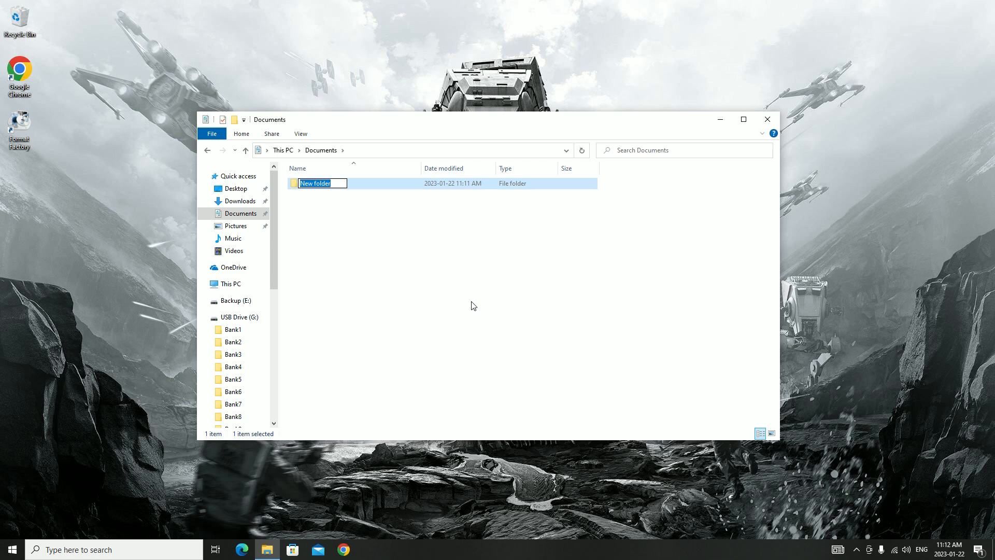
type("YDDSABER PIXEL O")
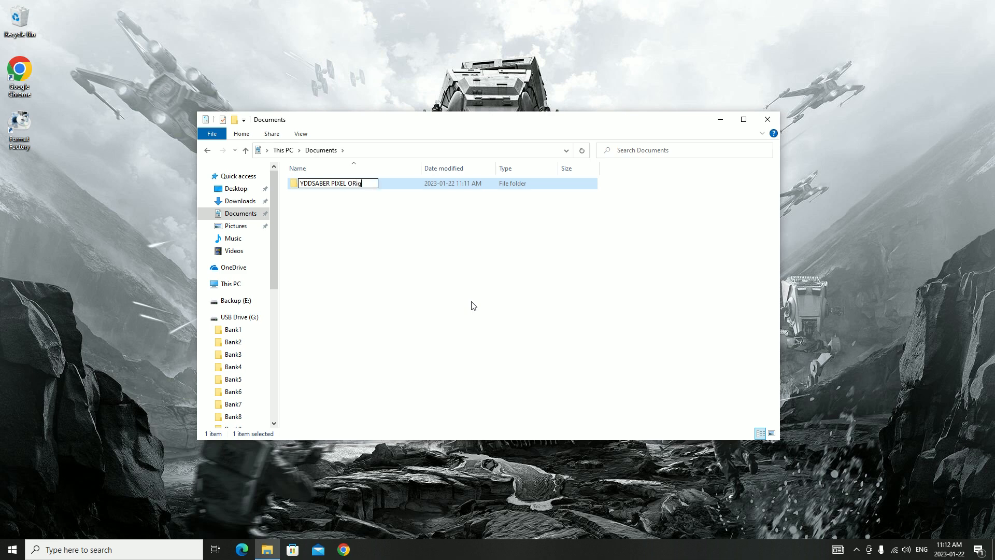
type("rigina")
key("BackSpace")
key("BackSpace")
type("inal files")
key("Return")
key("Return")
Paste the copied USB drive contents into the YDDSABER PIXEL Original files folder
right_click(424, 251)
left_click(456, 335)
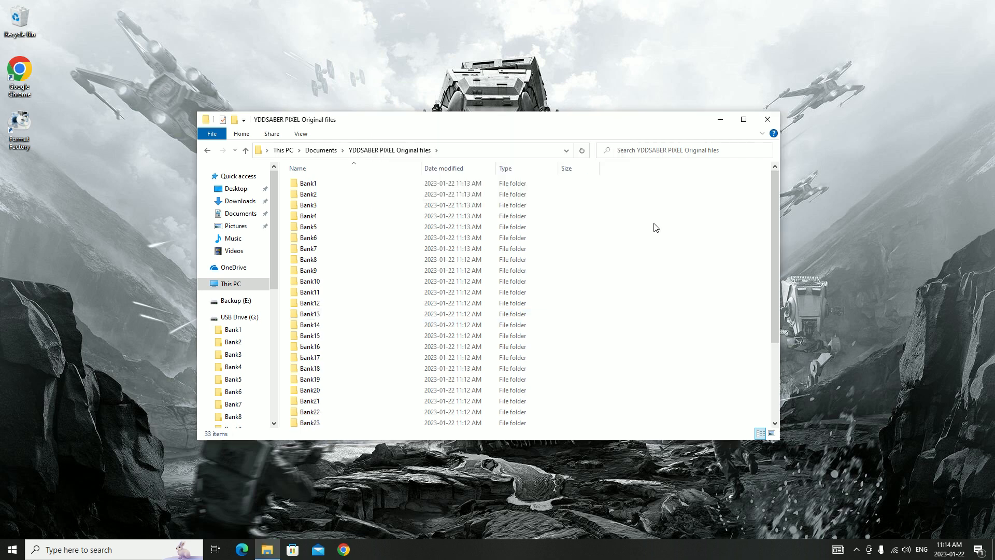
Apply the Read-only attribute to the YDDSABER PIXEL Original files folder and its contents
left_click(319, 151)
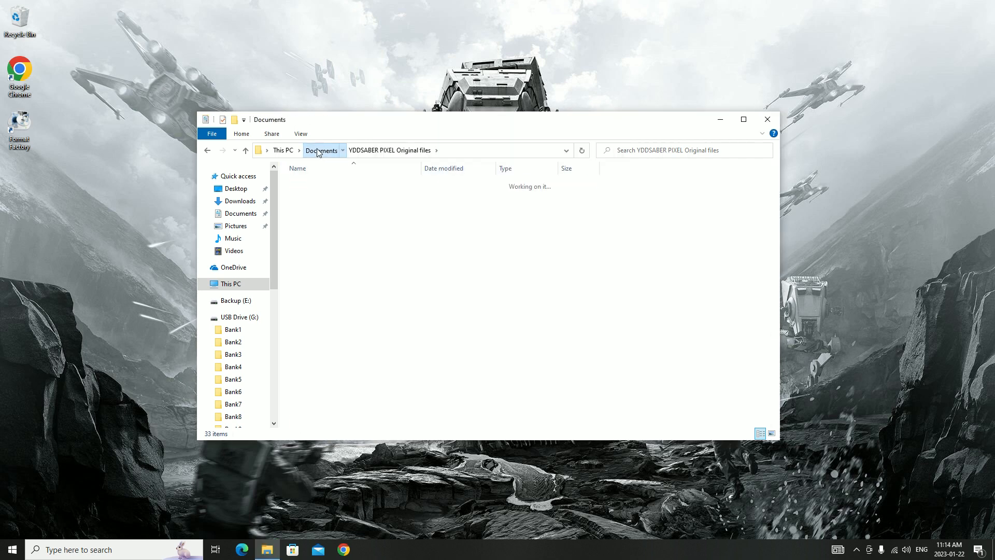
right_click(326, 188)
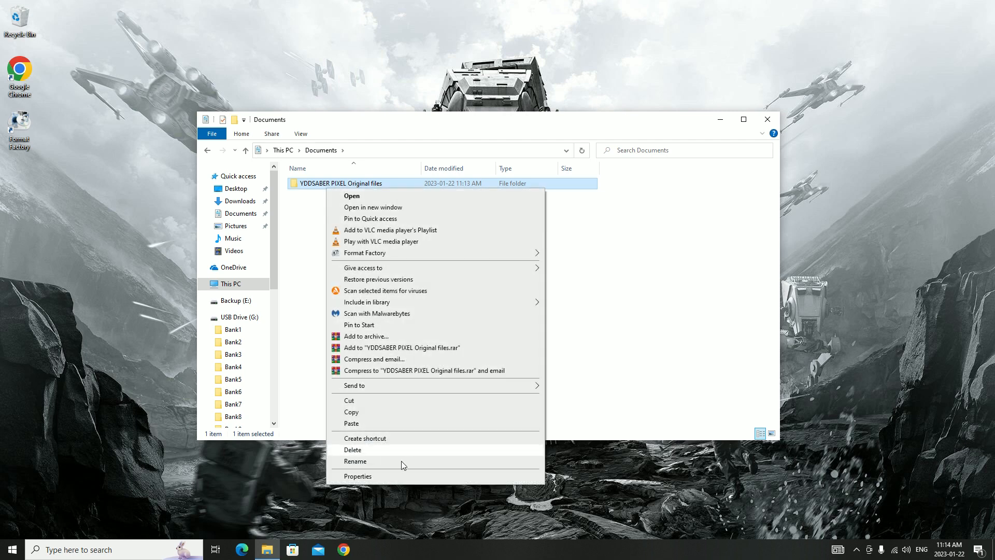
left_click(400, 476)
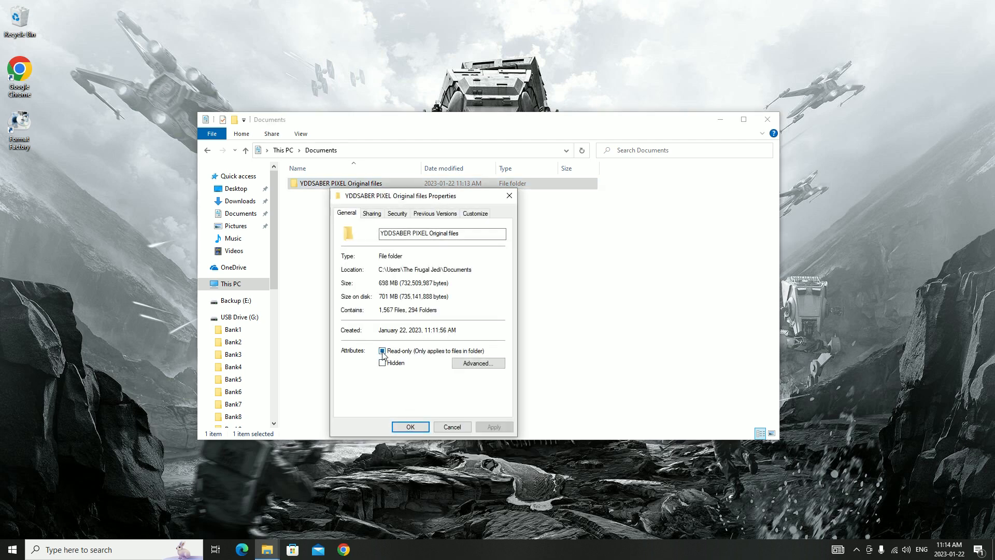
left_click(383, 352)
left_click(491, 428)
left_click(481, 328)
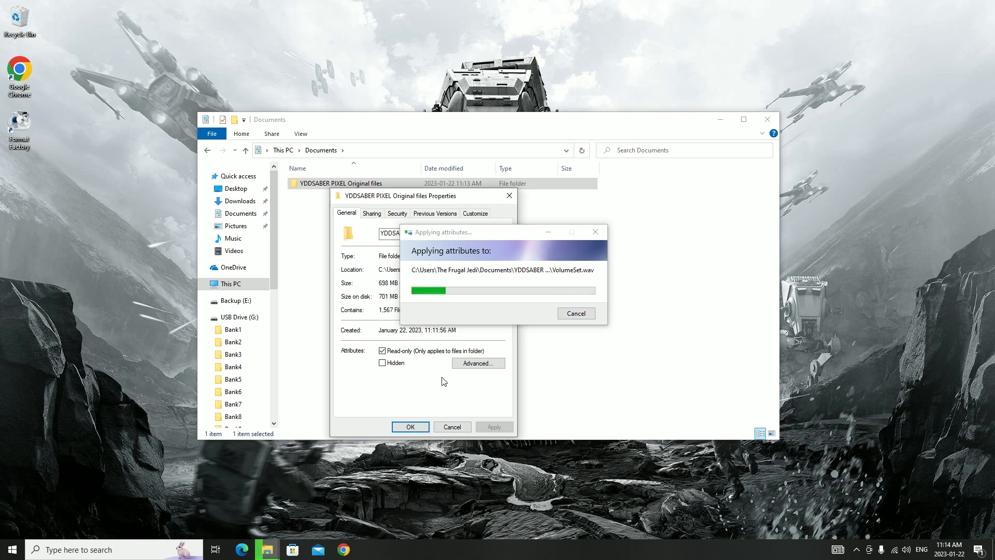
left_click(411, 427)
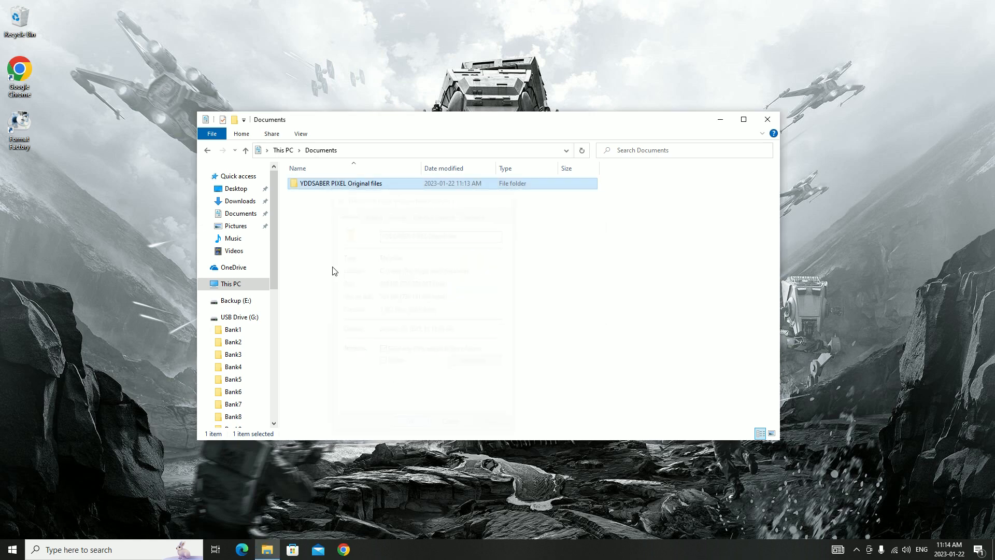
Try to save random test text added to the backup folder's SETTING file, and close the file without saving
double_click(333, 184)
scroll(367, 321, "down", 4)
double_click(330, 421)
type("fdghfghfghfghfbvcn")
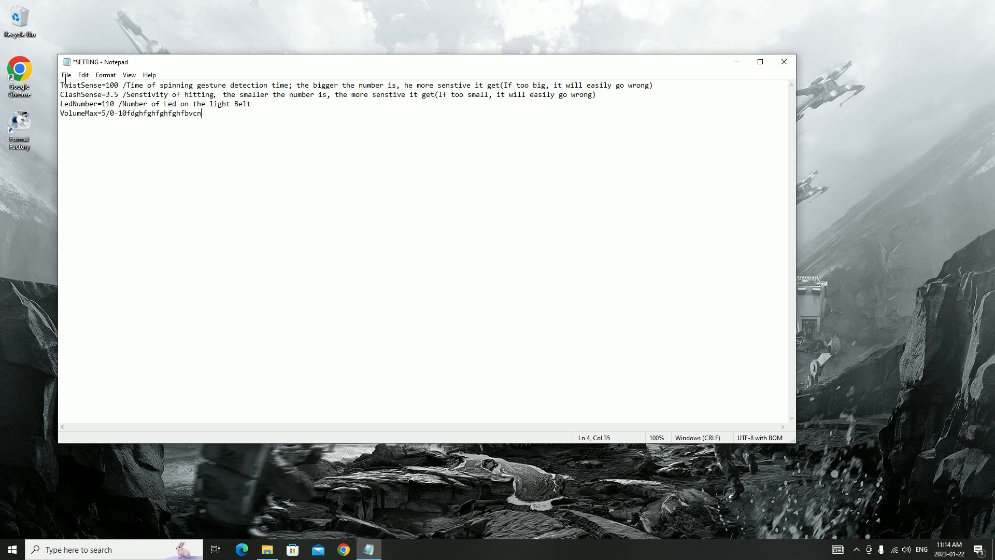
left_click(66, 75)
left_click(94, 133)
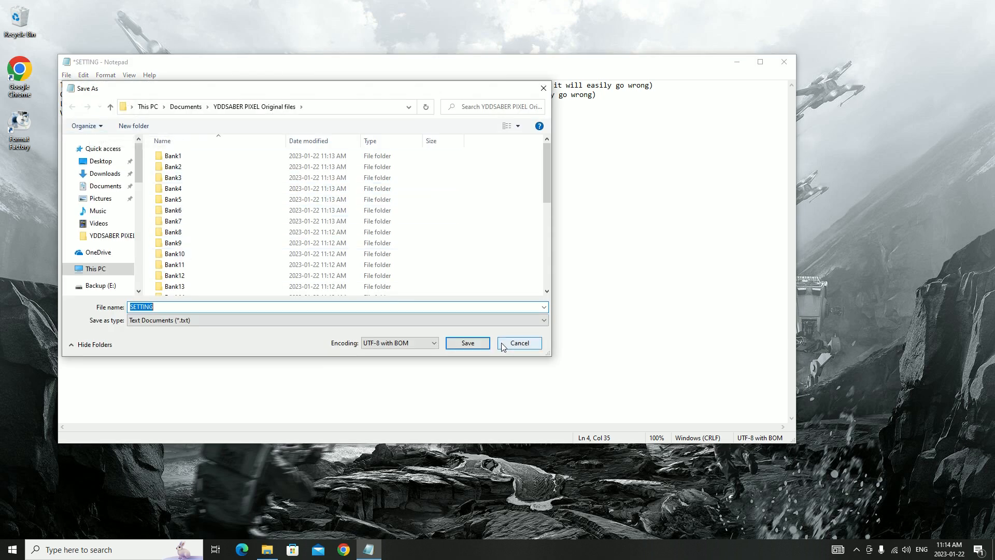
left_click(512, 344)
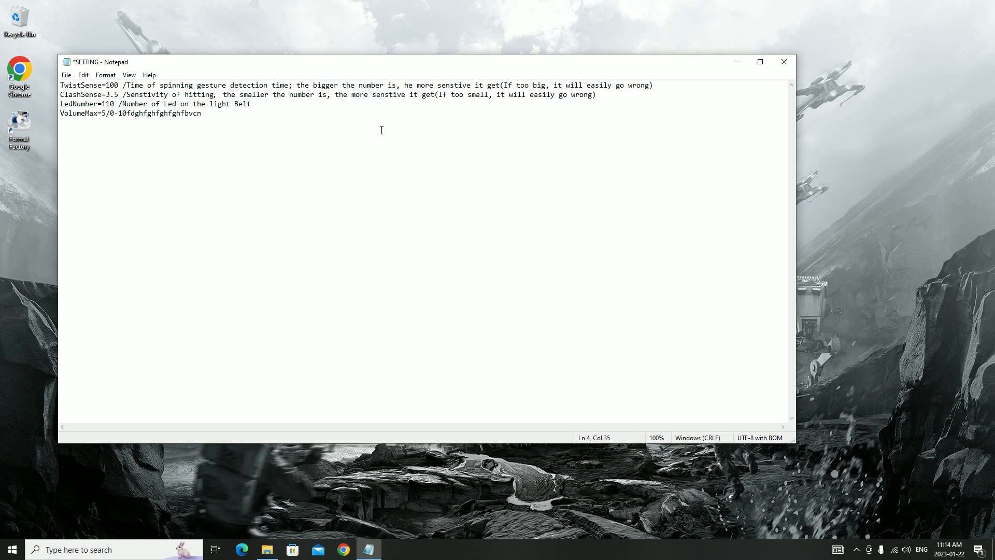
left_click(783, 62)
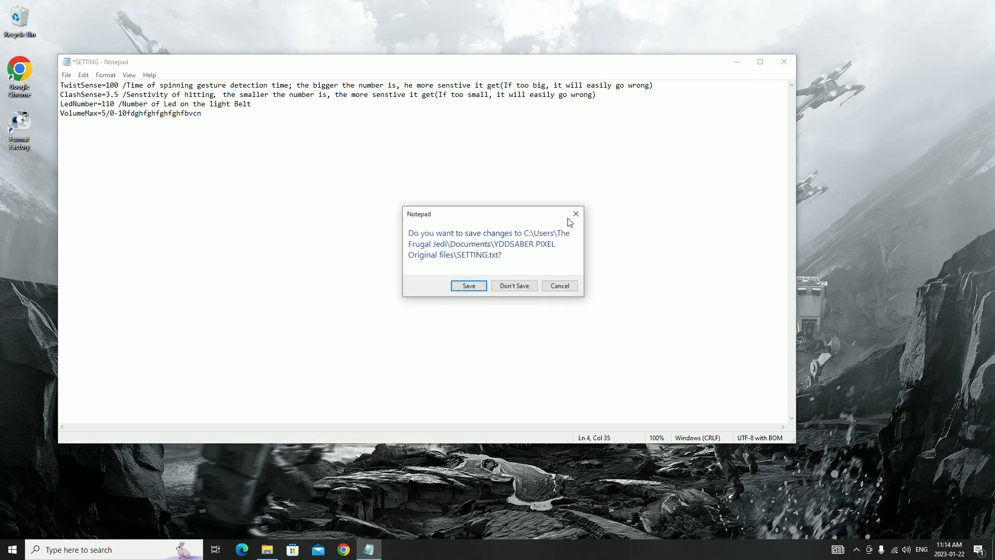
left_click(514, 286)
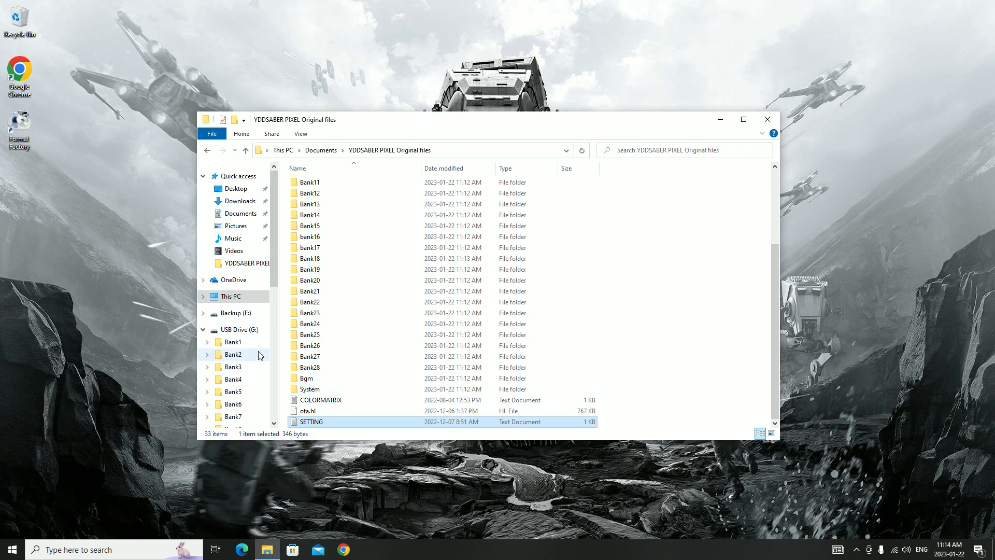
Look through the top-level contents of USB Drive (G:) and open its Bank1 folder
left_click(256, 334)
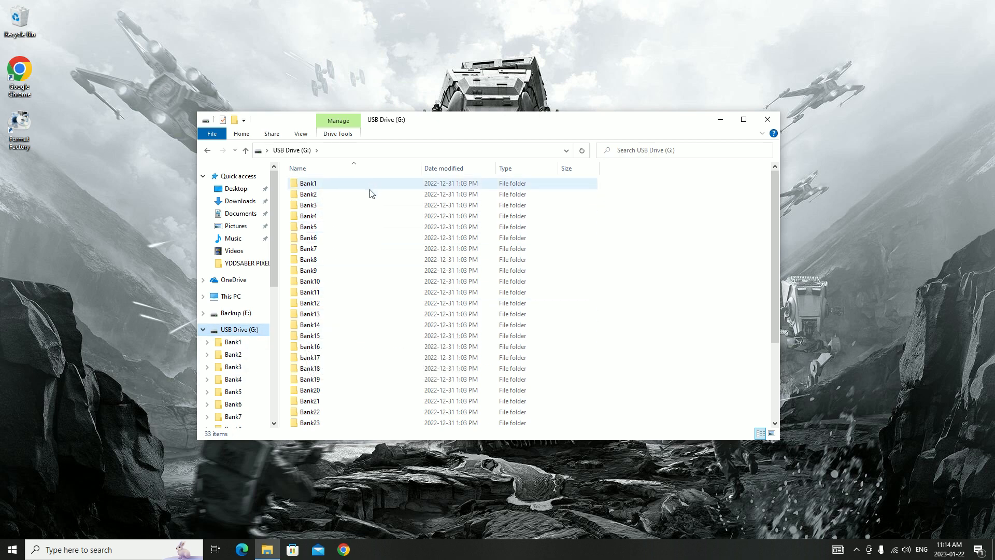
left_click(333, 184)
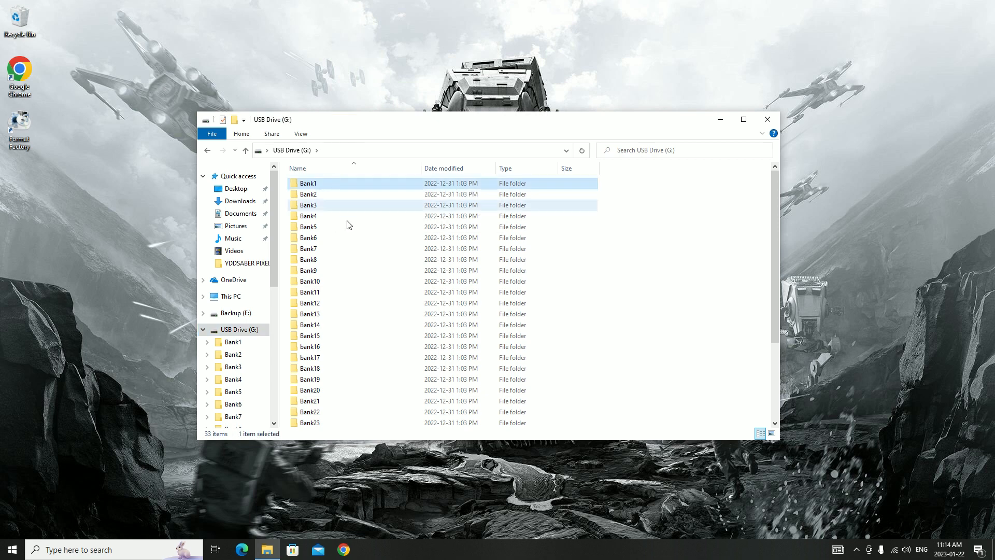
scroll(352, 259, "down", 4)
scroll(325, 372, "up", 4)
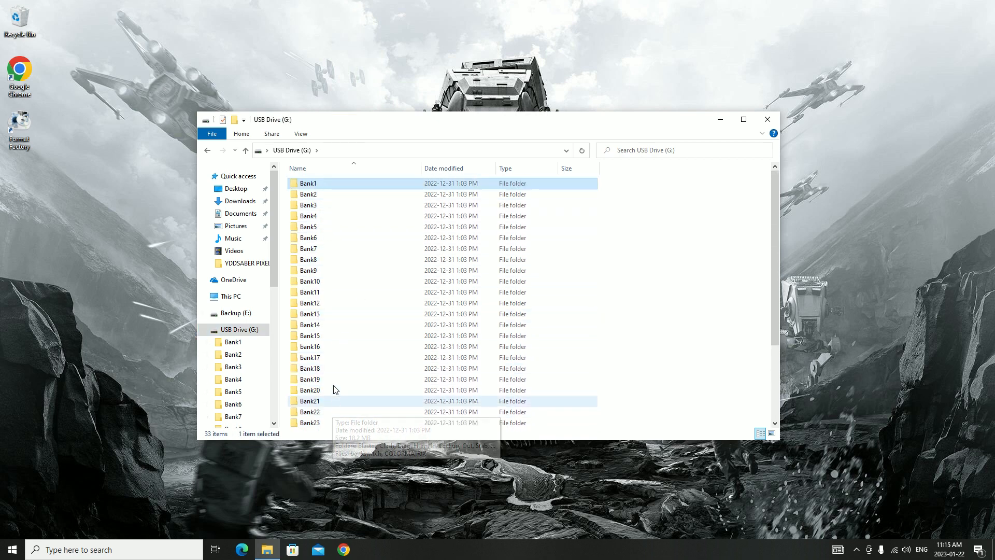
double_click(325, 186)
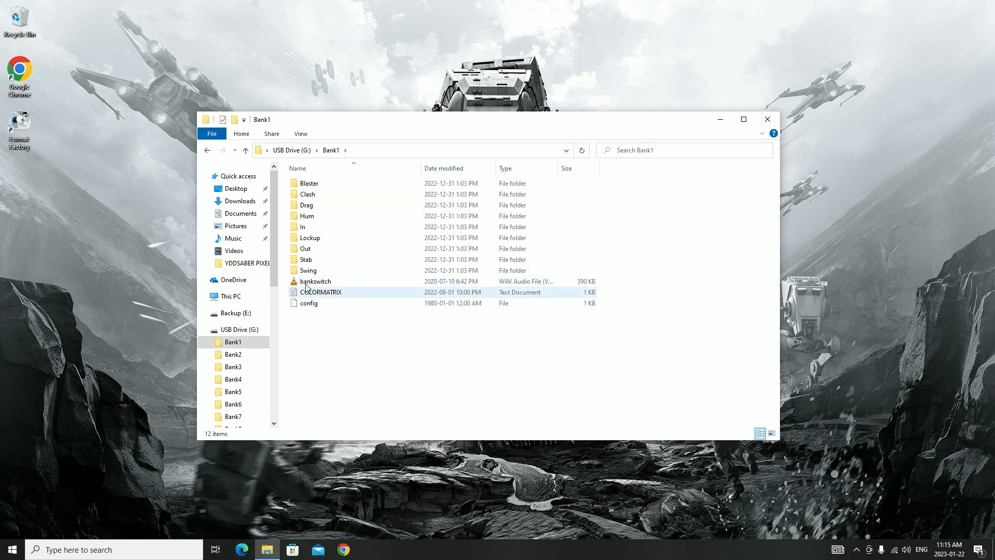
Play Bank1's bankswitch sound in VLC, accepting the default network access policy, and close the player
double_click(339, 282)
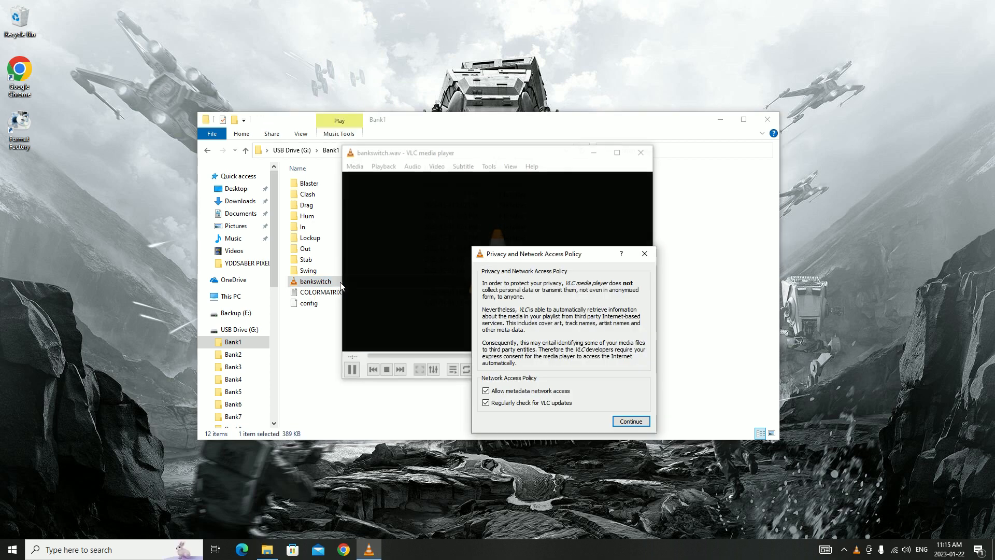
left_click(630, 422)
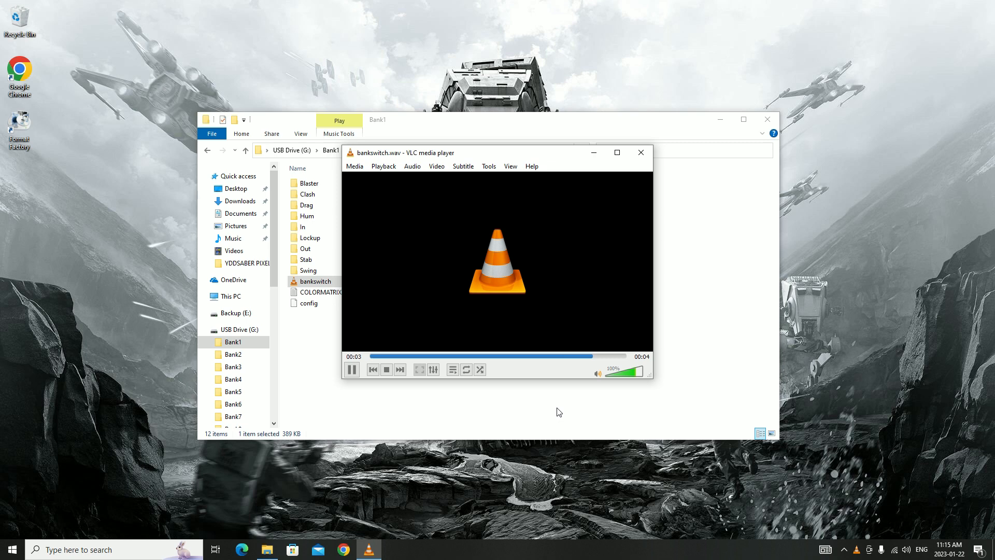
left_click(641, 153)
Create a new text document named "Luke Skywalker" in the Bank1 folder
right_click(315, 342)
mouse_move(386, 480)
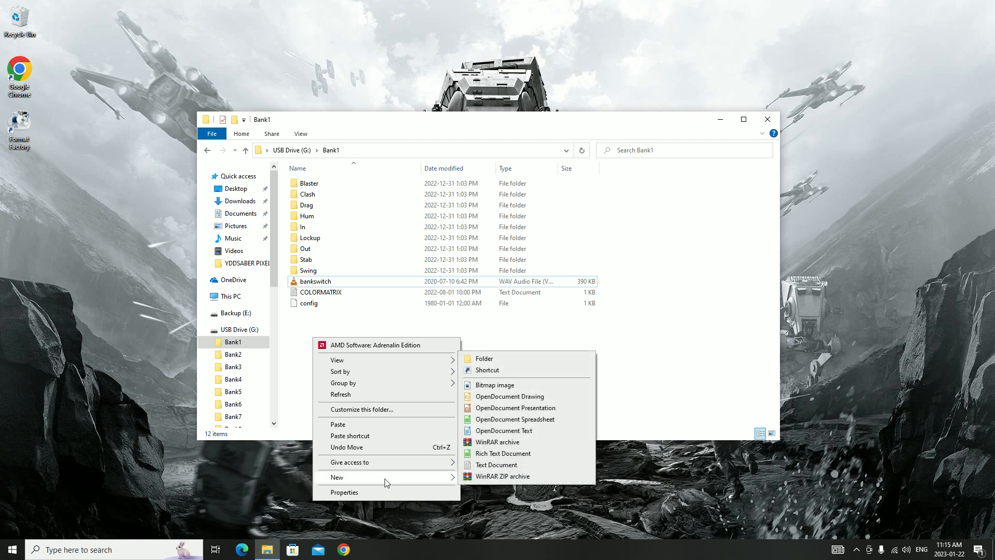
left_click(517, 465)
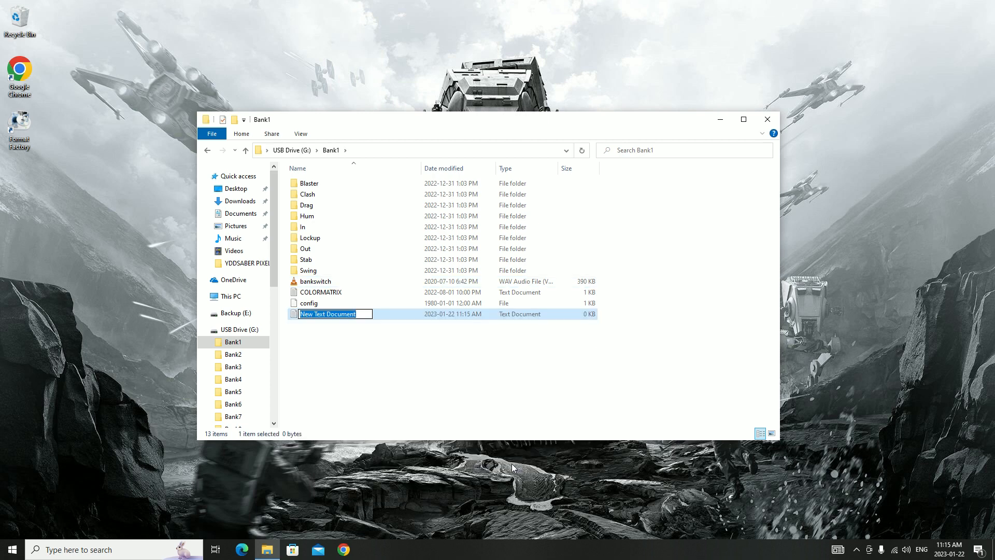
type("Luke Skywalker")
key("Return")
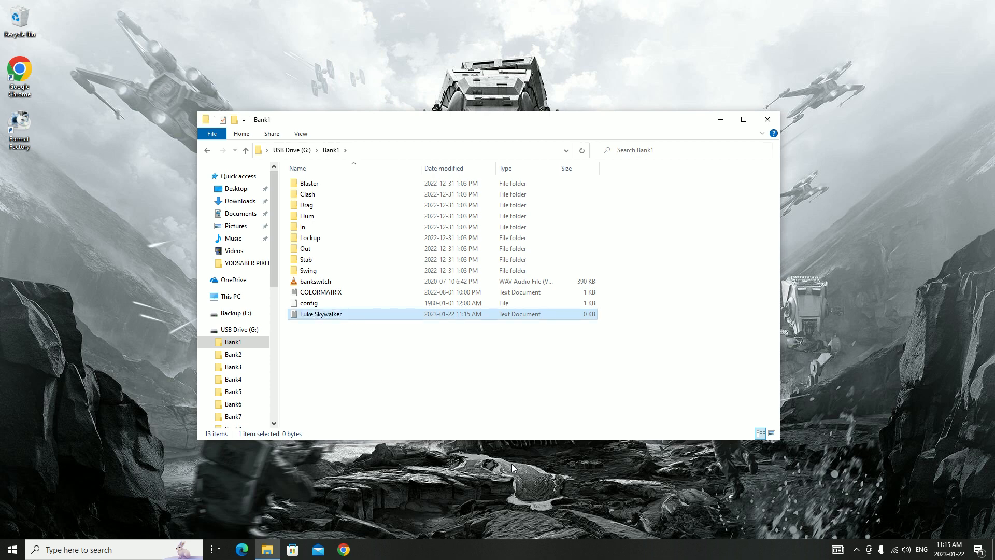
left_click(343, 341)
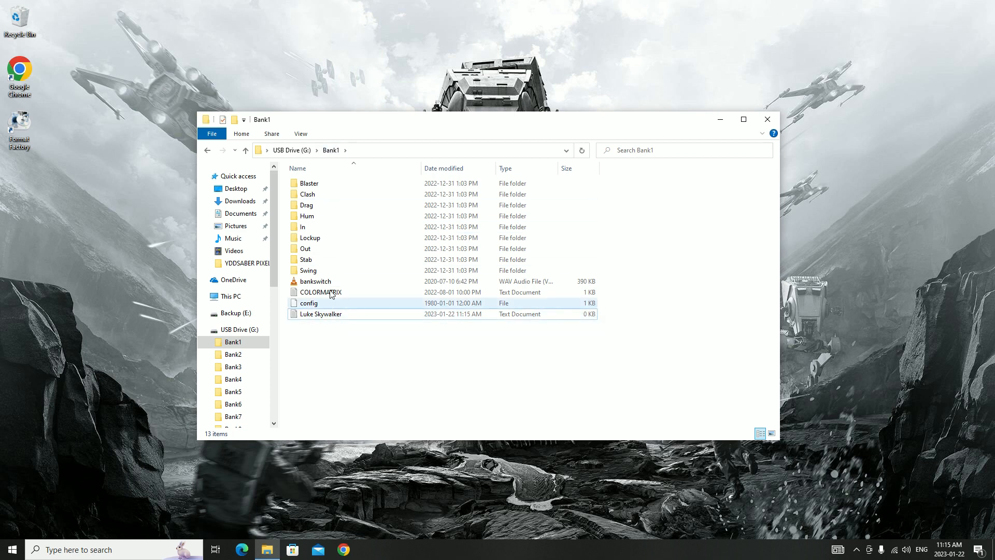
Look inside Bank1's Blaster sound folder, return to Bank1 and select the Clash folder
left_click(323, 184)
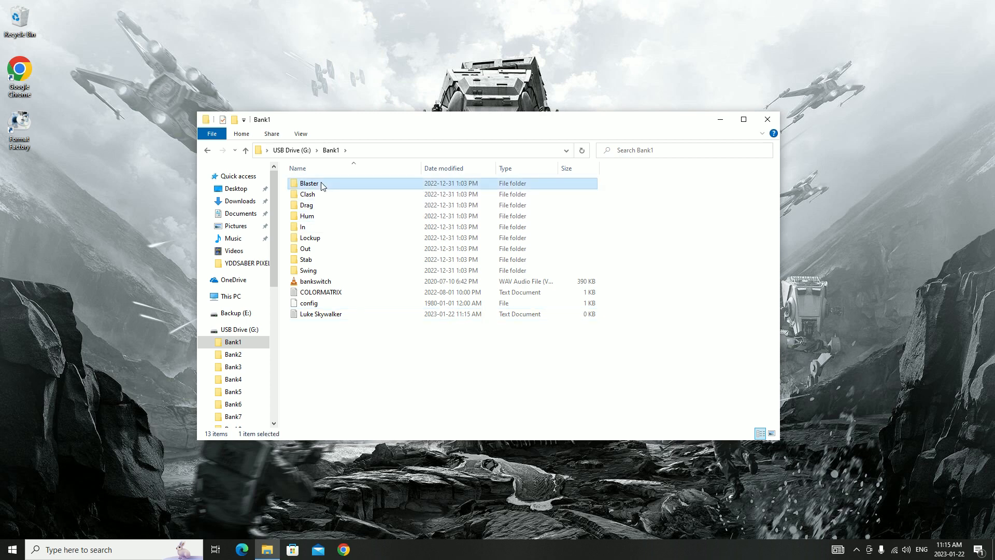
double_click(322, 184)
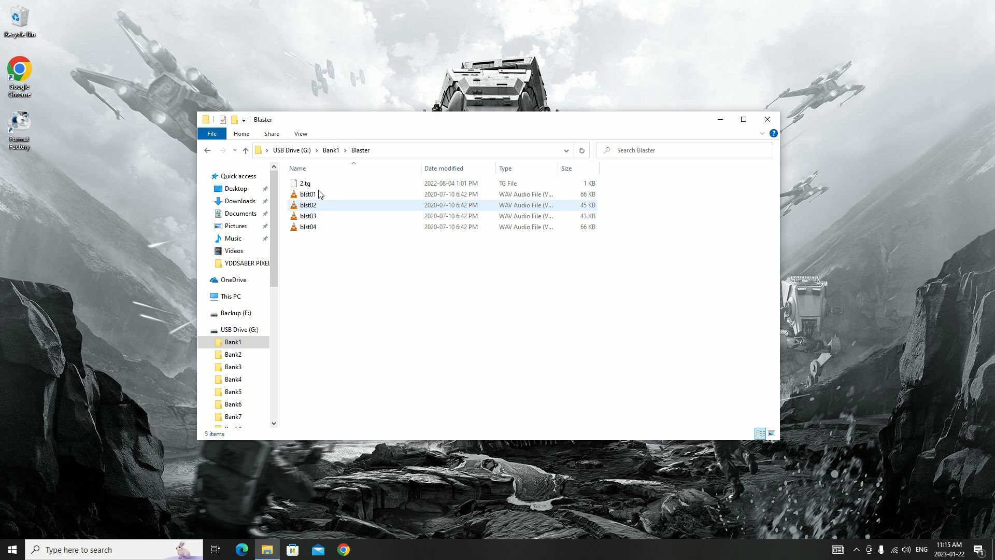
left_click(331, 151)
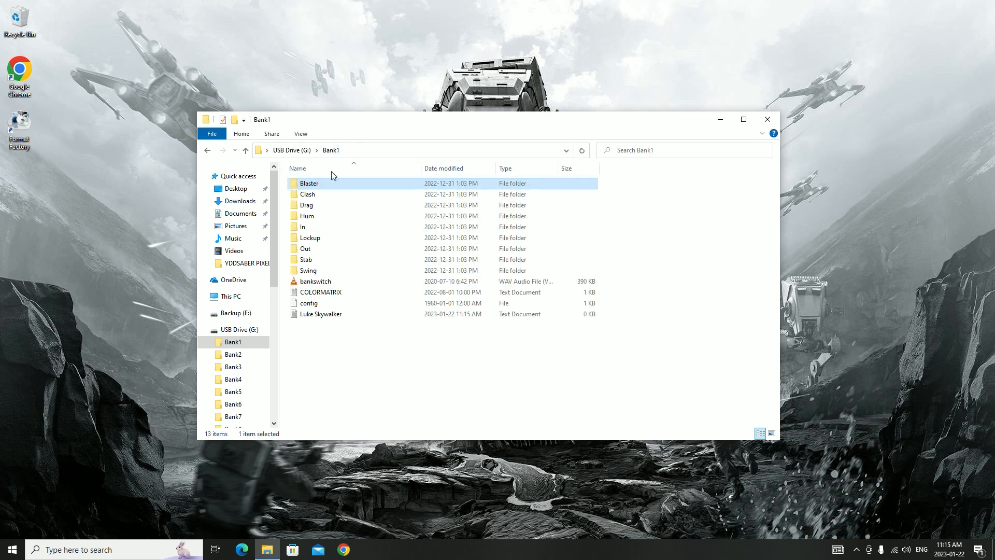
left_click(320, 201)
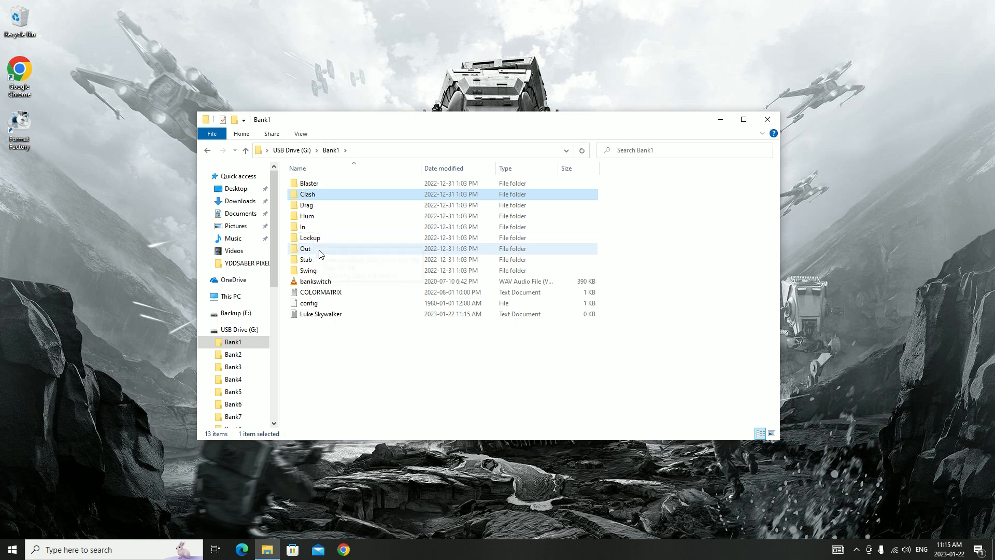
Examine the config and COLORMATRIX file entries in the Bank1 folder, ending with COLORMATRIX selected
left_click(352, 297)
left_click(337, 293)
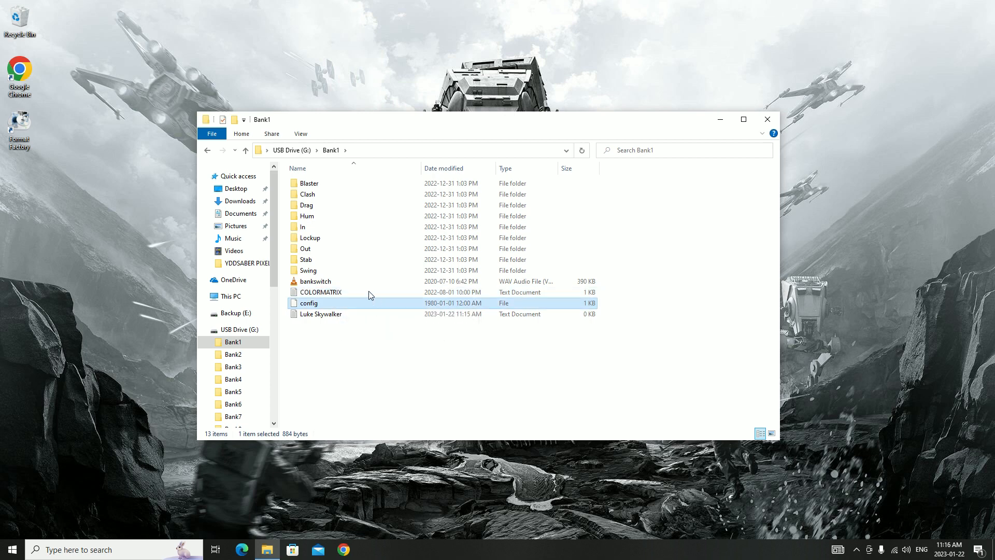
left_click(369, 294)
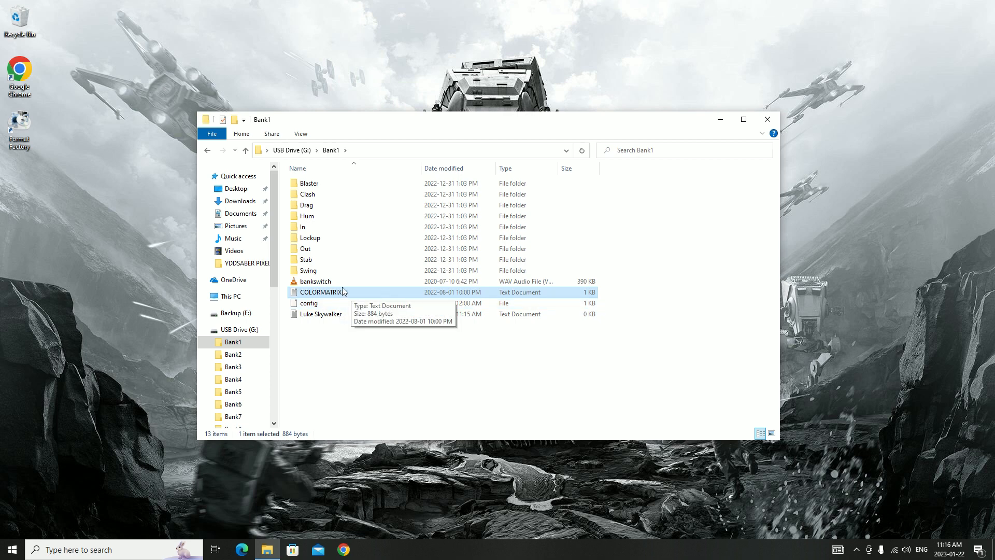
left_click(346, 301)
left_click(339, 293)
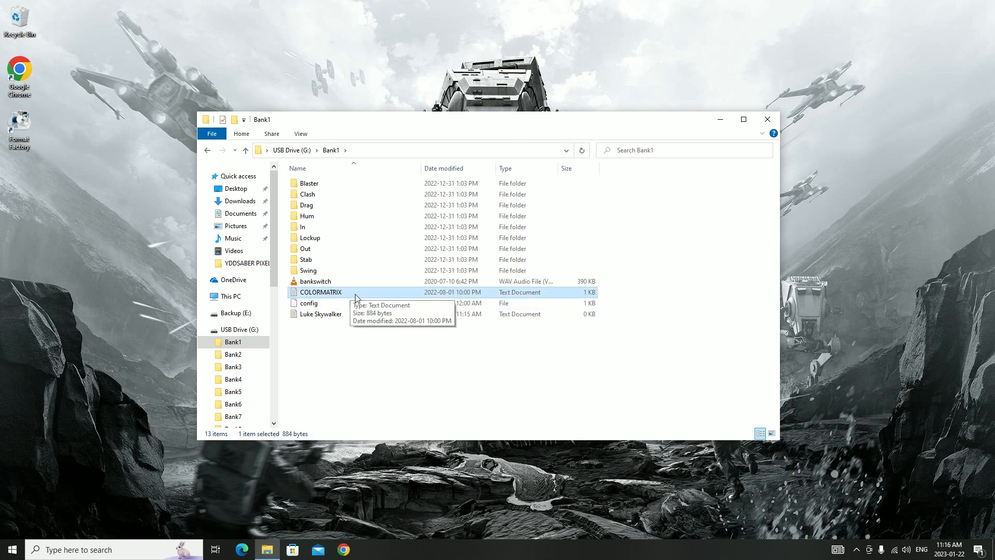
Delete the config file from the Bank1 folder
left_click(325, 303)
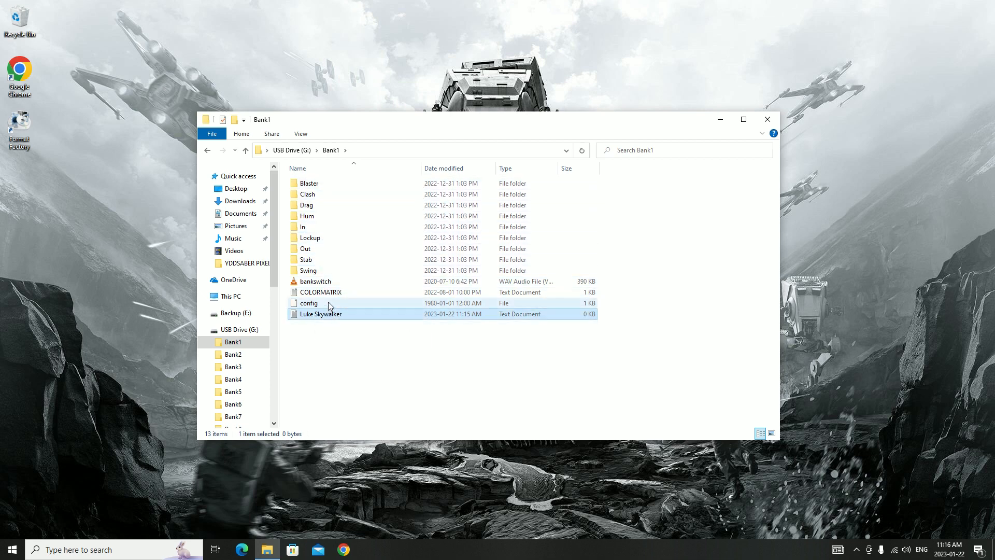
key("Delete")
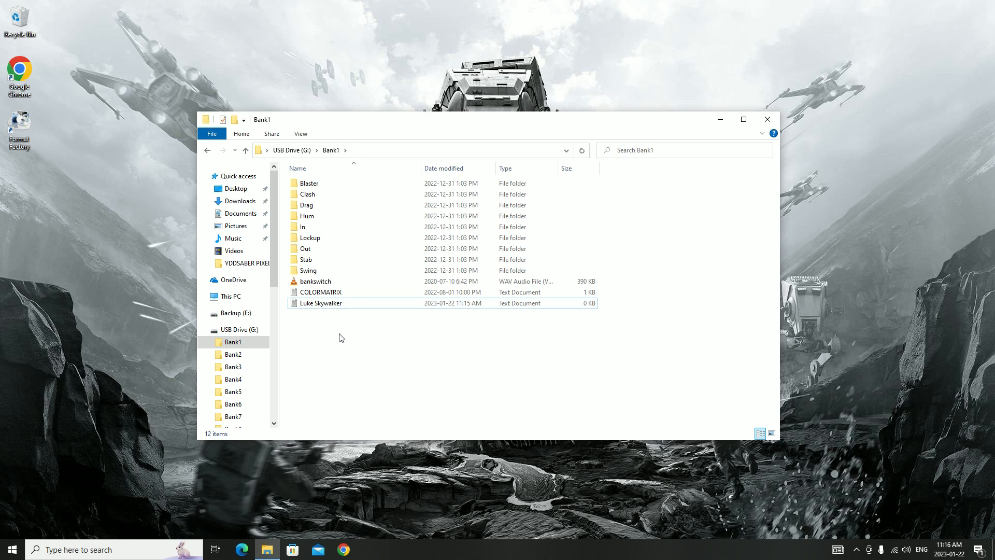
Open the Bank2 folder on the USB drive, play its bankswitch sound and close the player
left_click(305, 154)
double_click(326, 195)
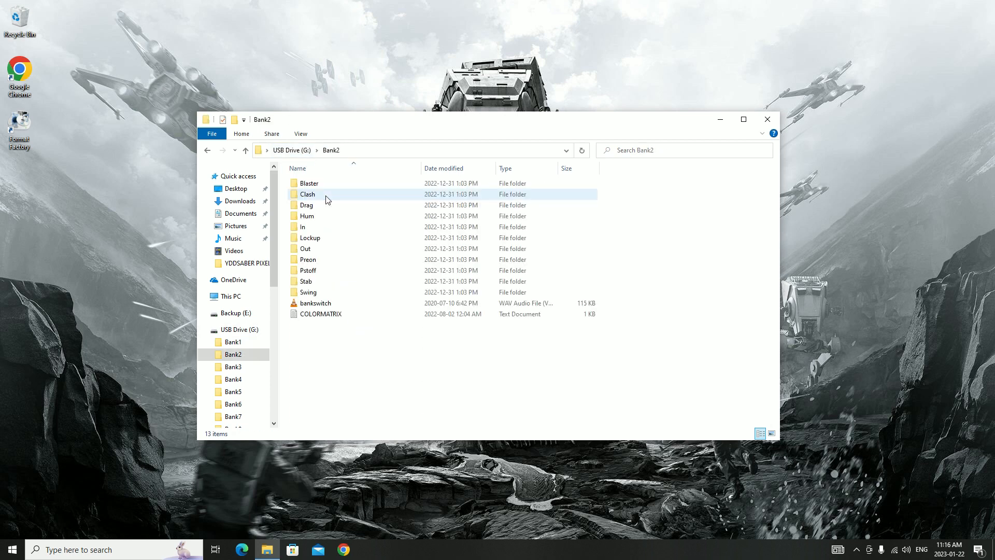
double_click(333, 303)
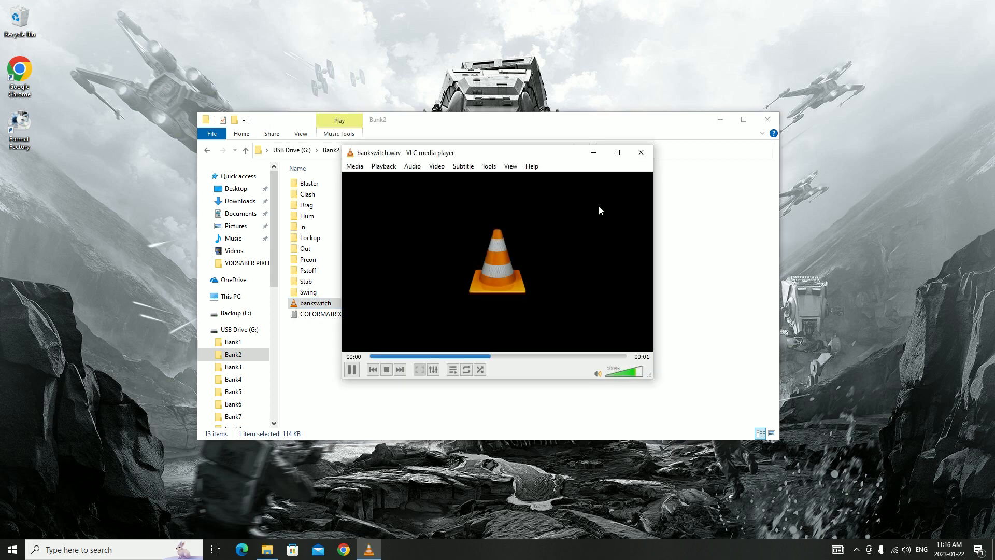
left_click(642, 153)
Create a new text document named "Rey Skywalker" in the Bank2 folder
right_click(340, 335)
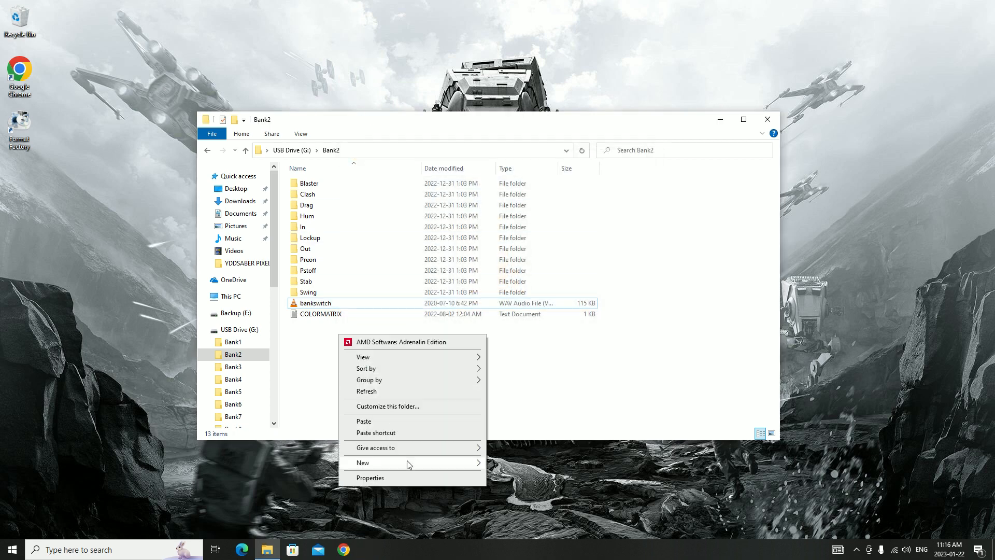
mouse_move(406, 462)
left_click(522, 450)
type("Rey Skywalker")
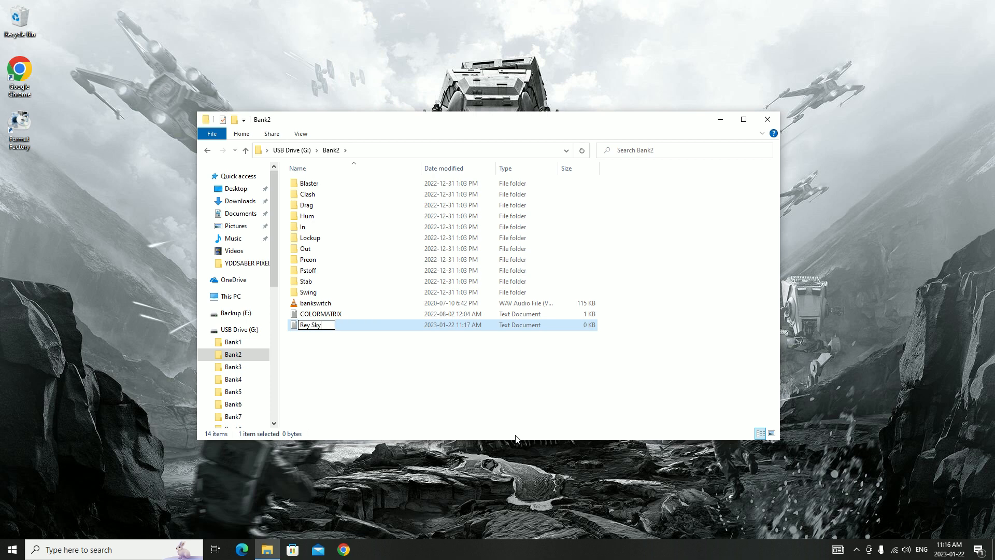
key("Return")
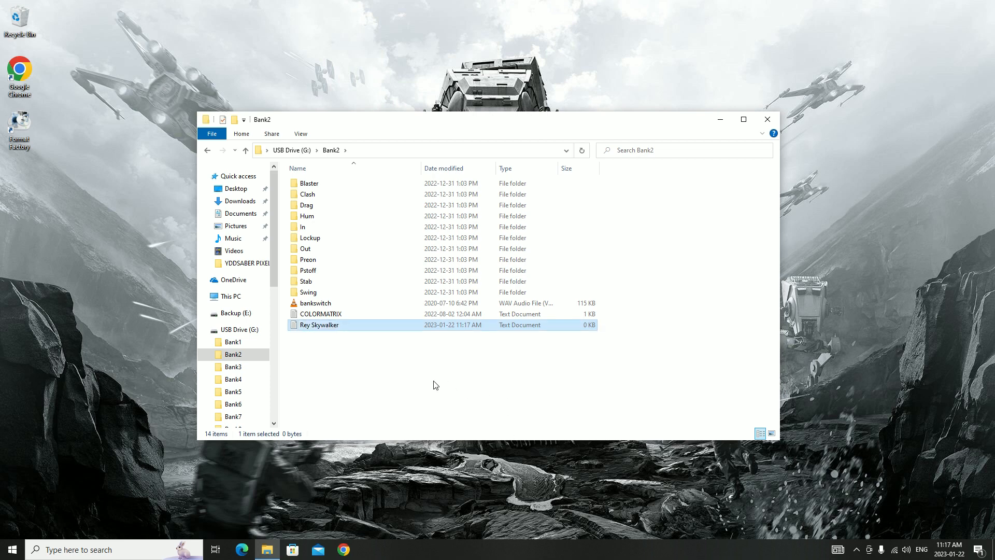
Open the USB drive's Bgm folder, play the Final_Duel music track and close the player
key("BackSpace")
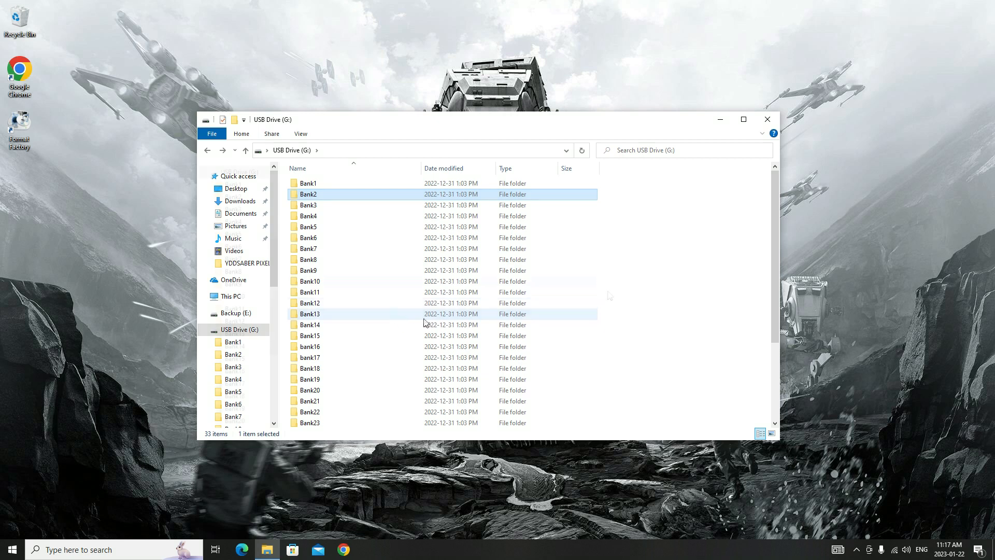
scroll(588, 297, "down", 4)
double_click(525, 377)
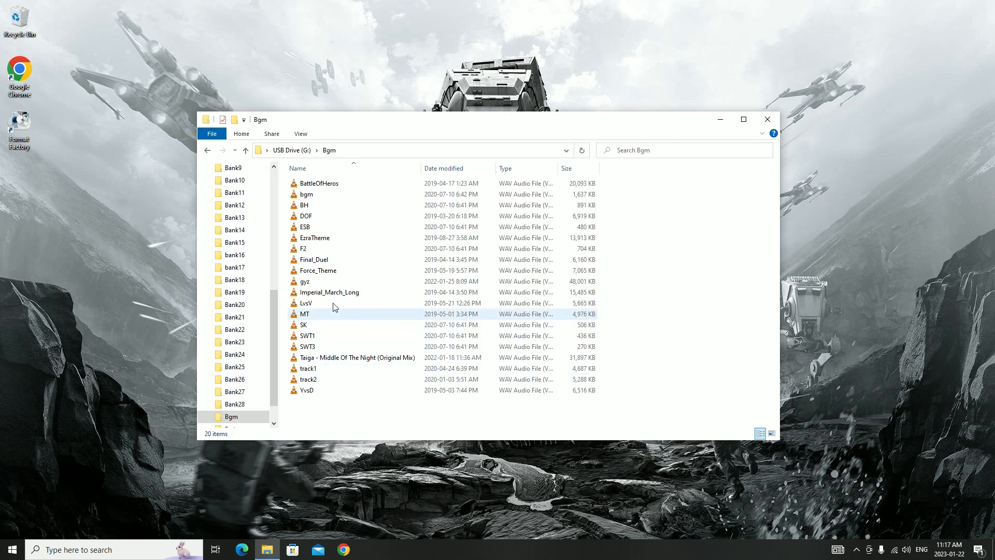
double_click(329, 263)
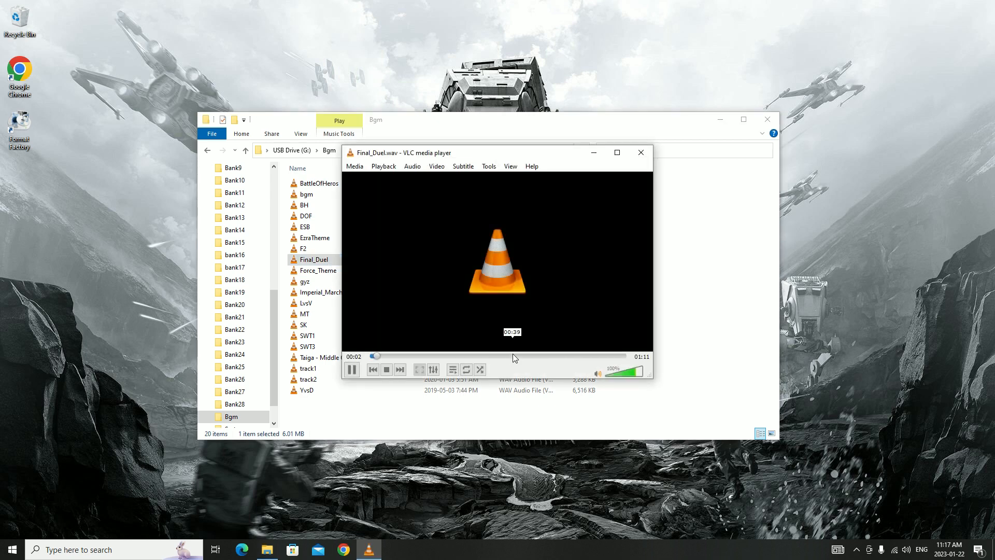
left_click(641, 154)
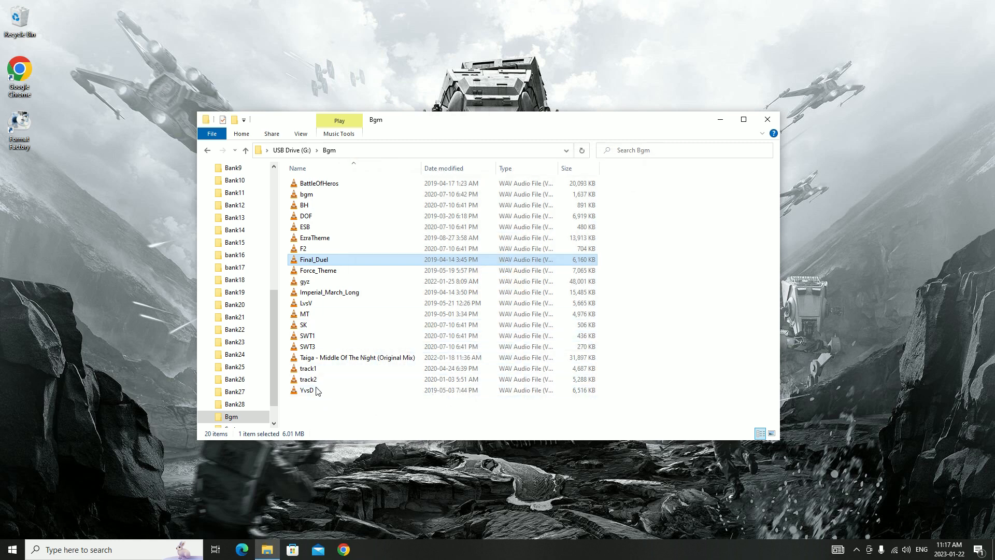
Return to the USB drive's root folder and examine the SETTING and ota.hl file entries
left_click(292, 150)
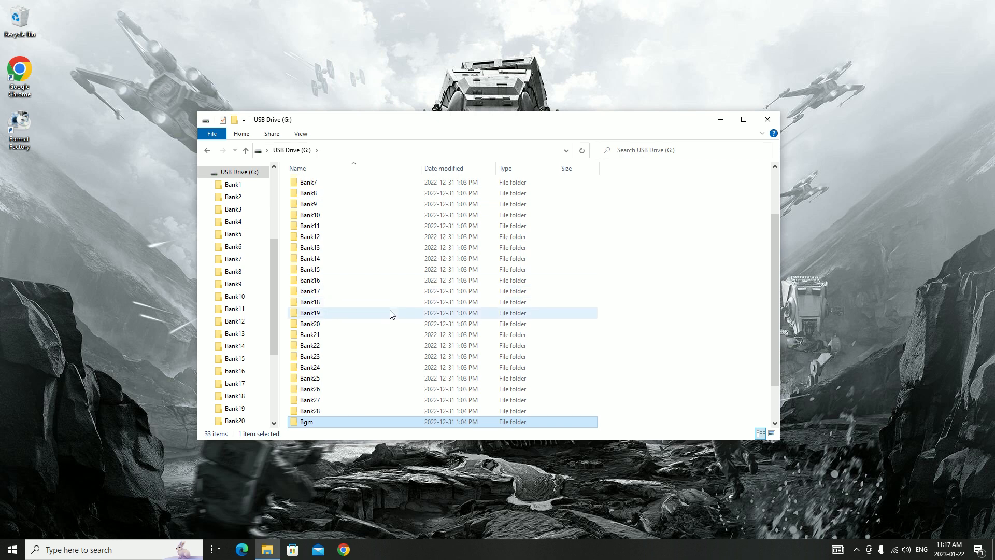
scroll(390, 315, "down", 2)
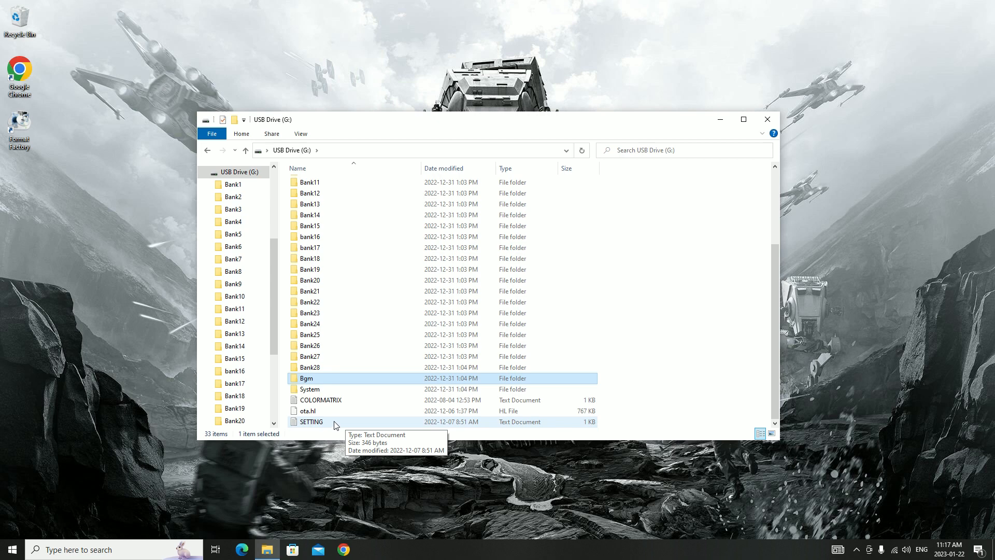
left_click(334, 423)
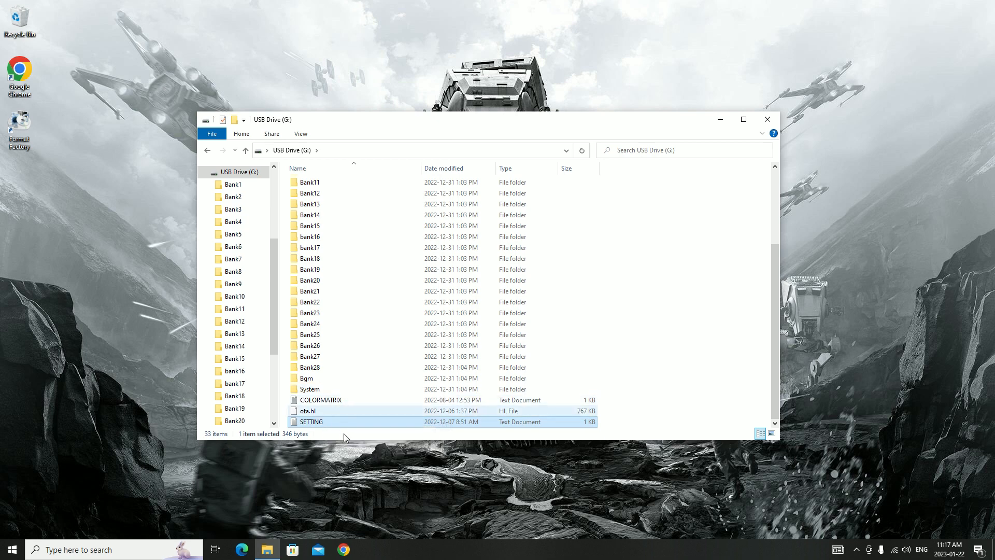
left_click(314, 410)
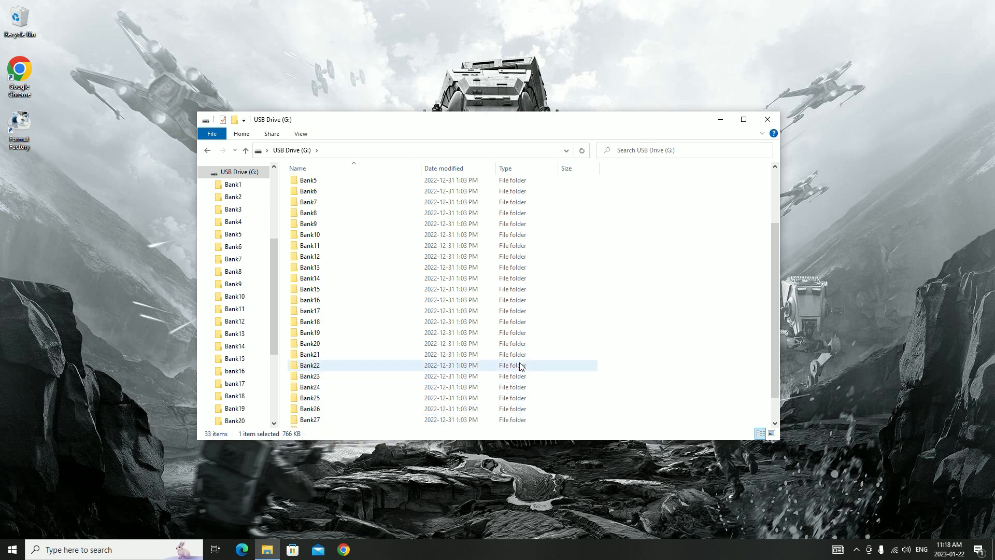
Look over the USB drive's bank folders and the System folder's details, and select the root COLORMATRIX file
scroll(517, 374, "up", 3)
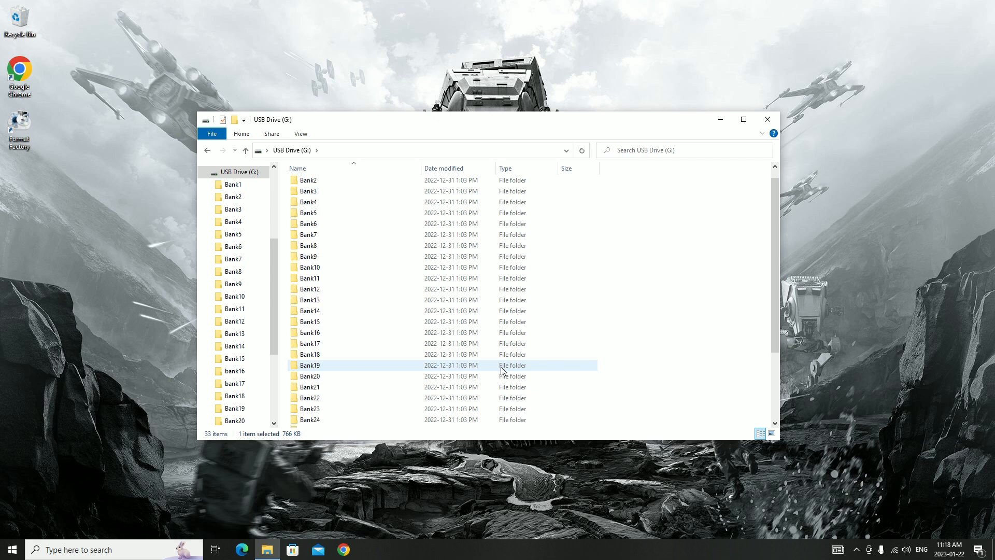
scroll(454, 350, "down", 3)
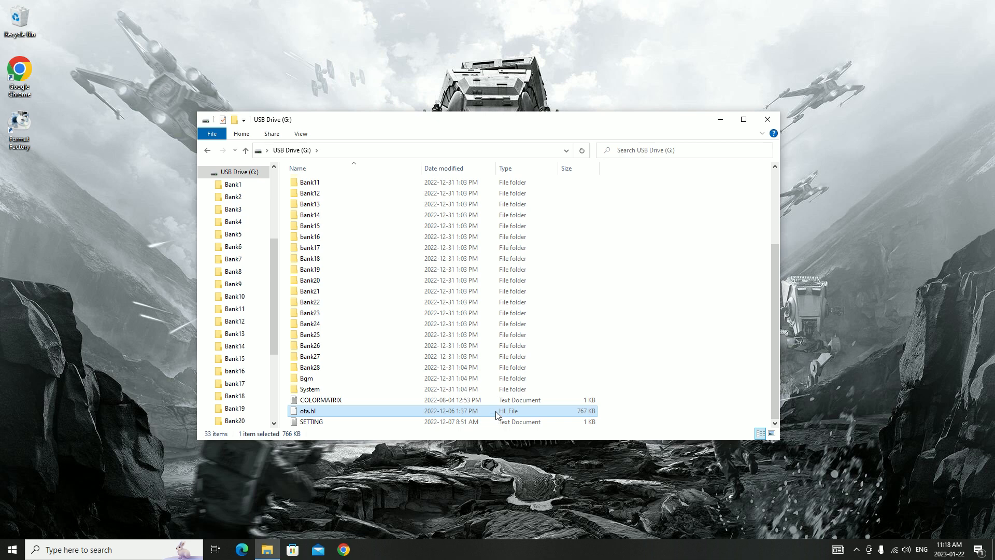
scroll(450, 366, "up", 2)
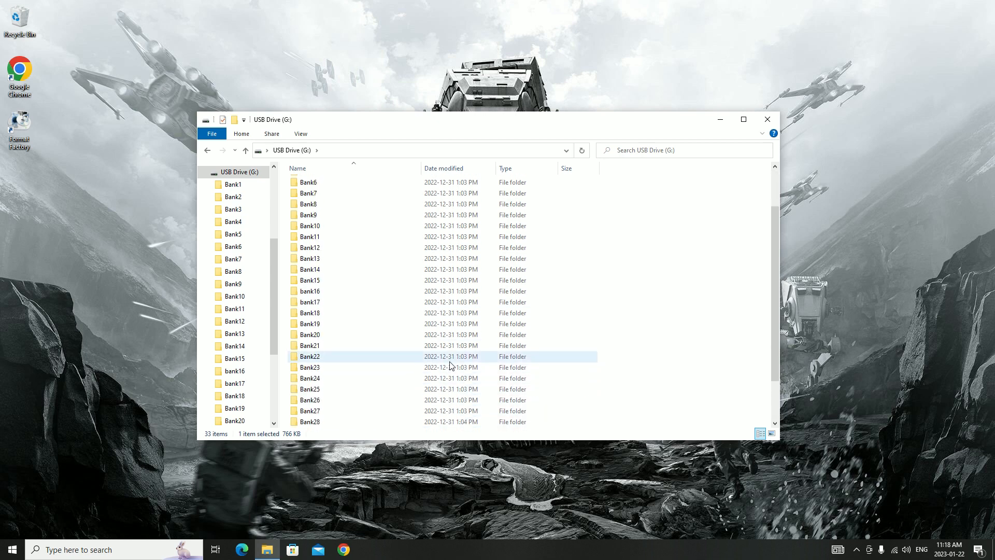
scroll(450, 366, "down", 2)
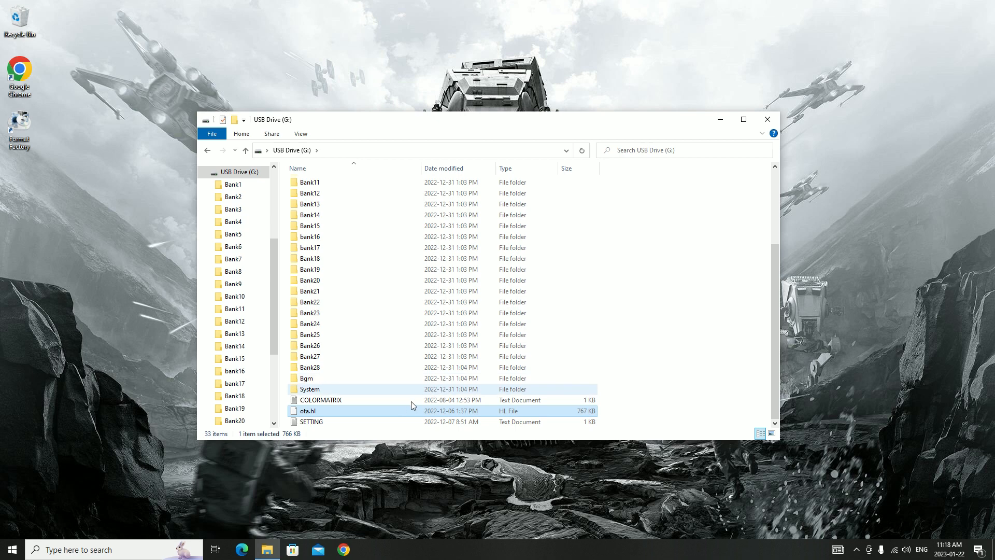
scroll(399, 376, "up", 3)
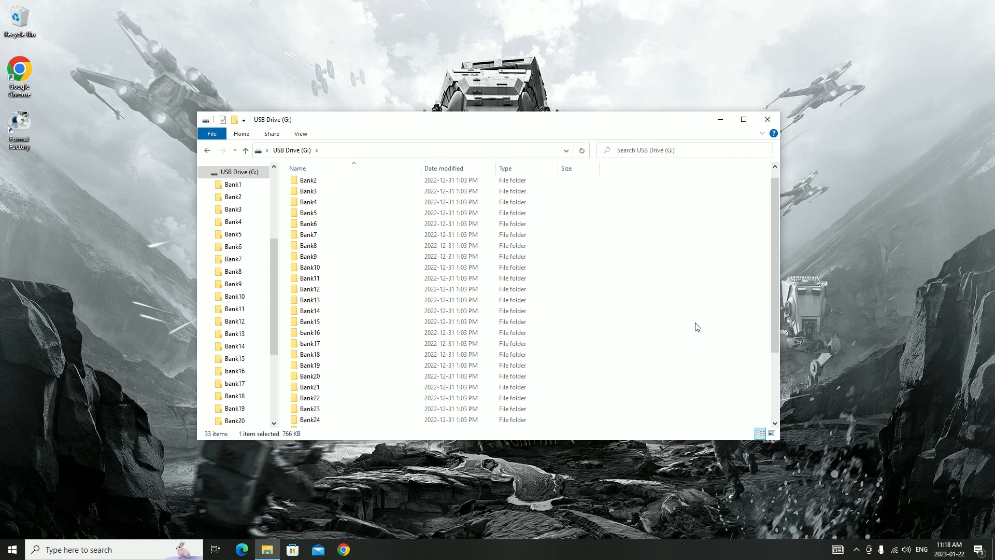
scroll(672, 335, "down", 2)
scroll(665, 350, "down", 1)
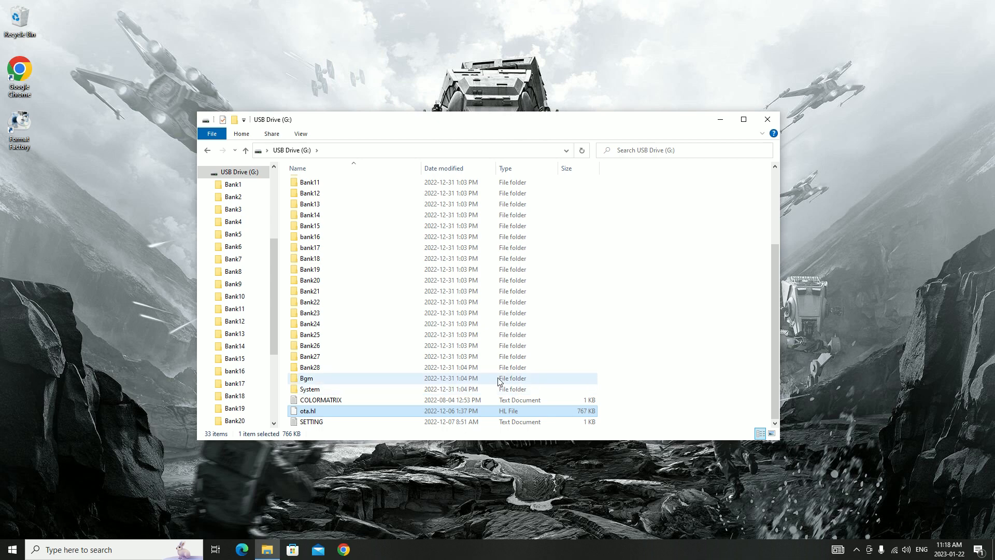
mouse_move(376, 392)
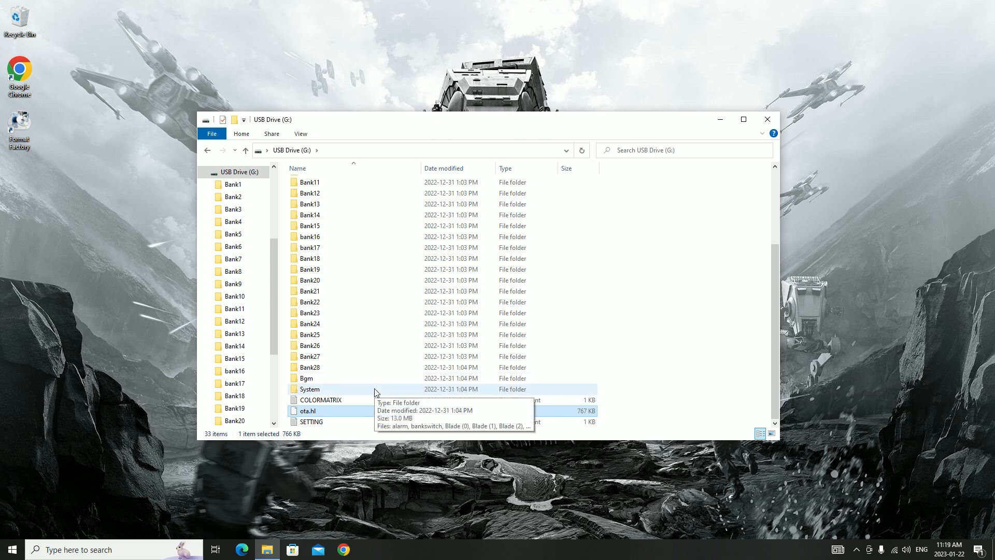
left_click(319, 399)
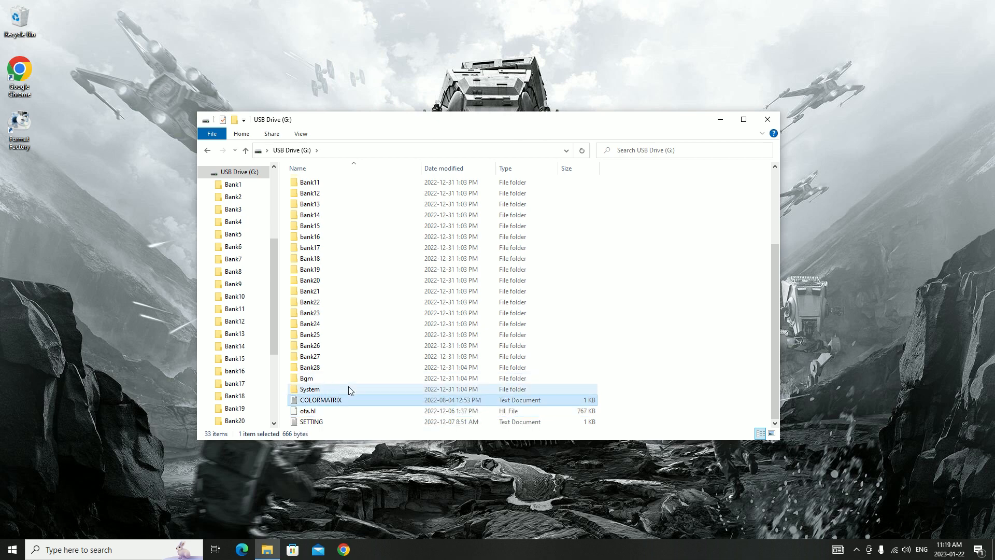
Open the System folder, play the Preon (4) sound and close the player
double_click(333, 389)
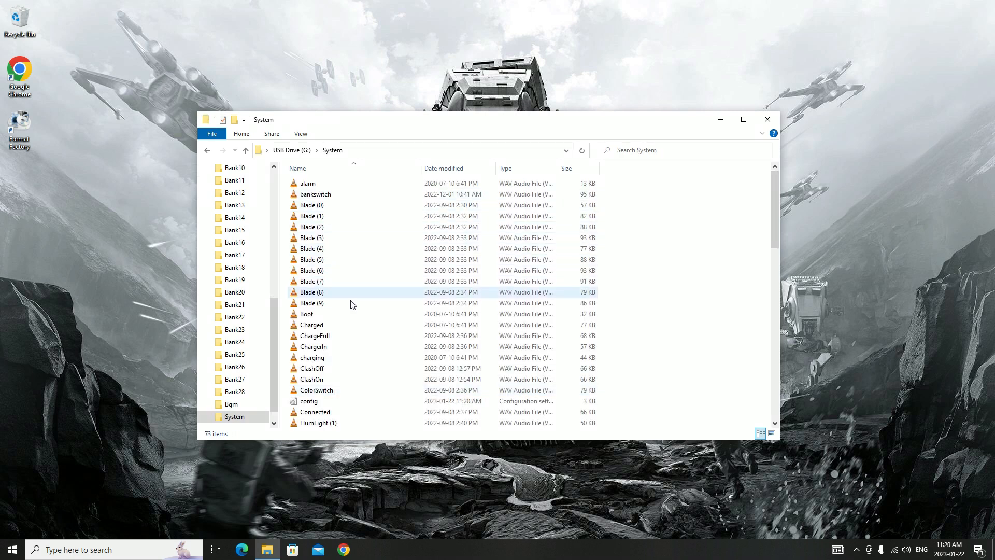
scroll(412, 335, "down", 4)
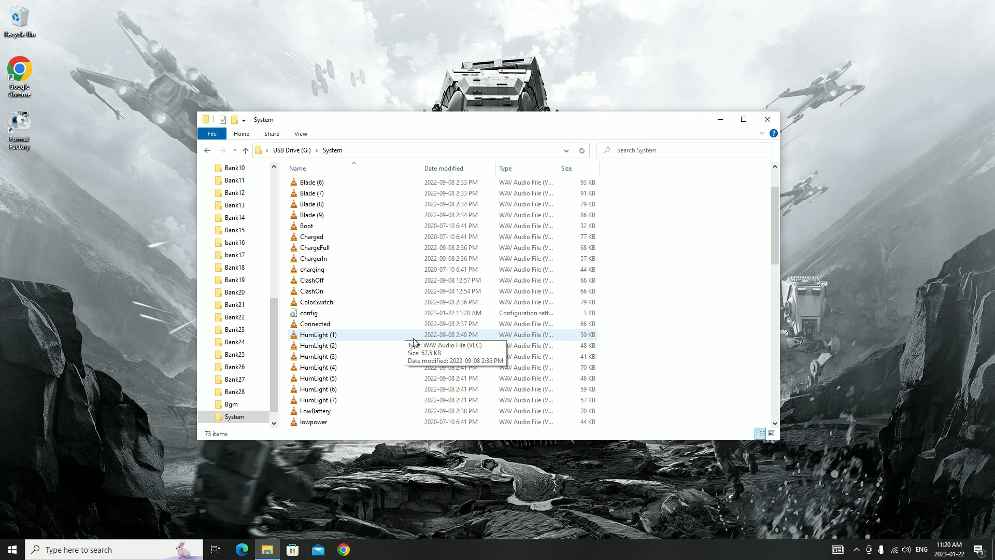
scroll(407, 342, "down", 2)
scroll(394, 363, "down", 1)
scroll(384, 368, "down", 2)
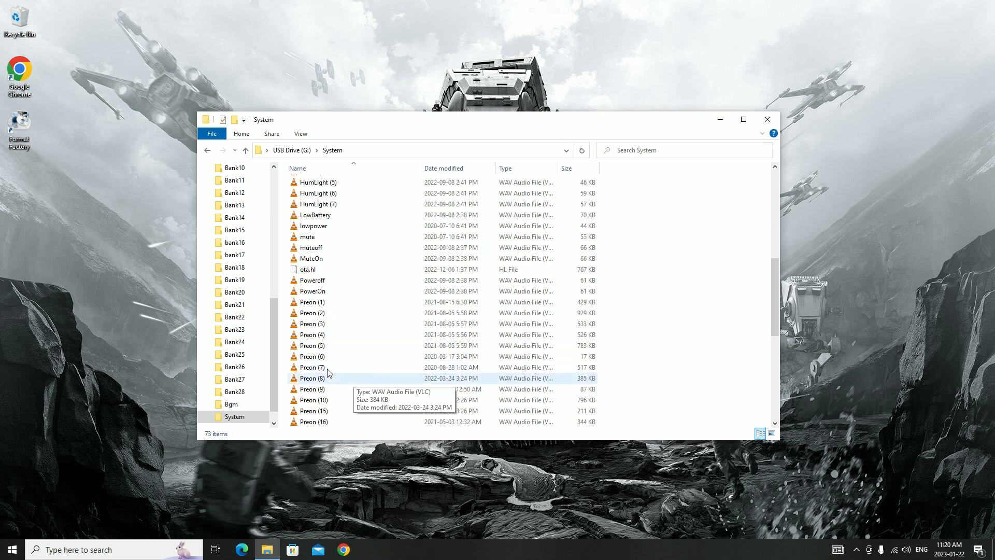
double_click(344, 334)
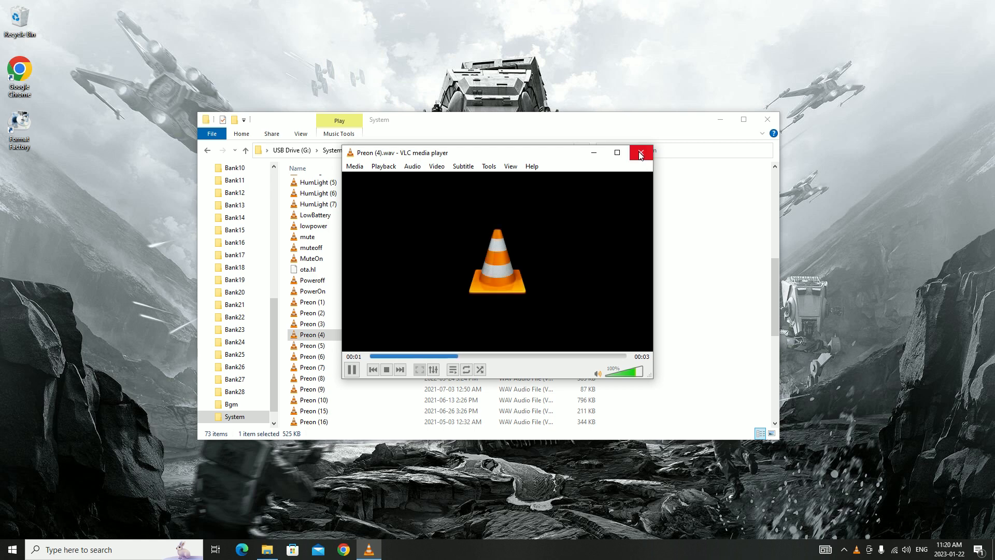
left_click(640, 154)
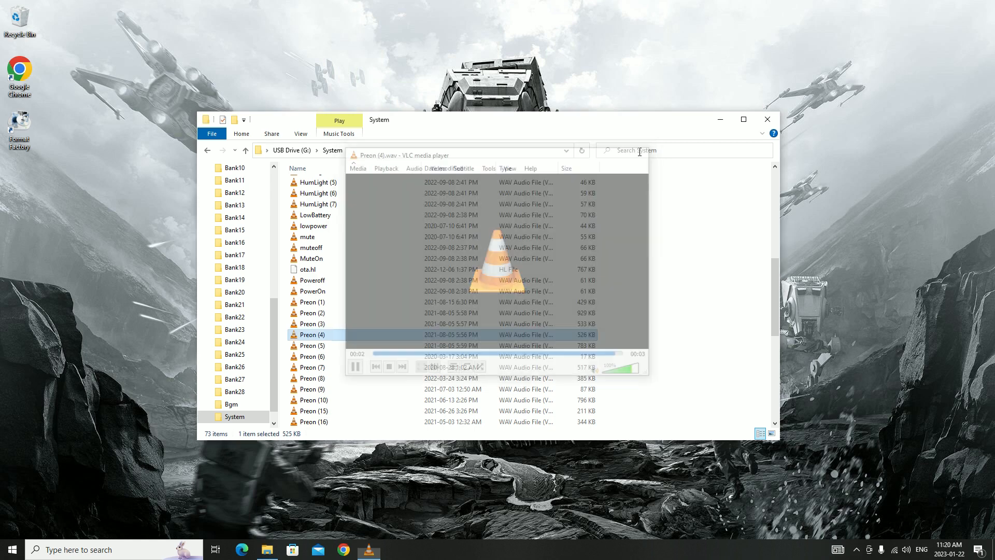
Look through the remaining Preon, Pstoff and Volume sounds in the System folder, and select its config file
scroll(526, 351, "down", 4)
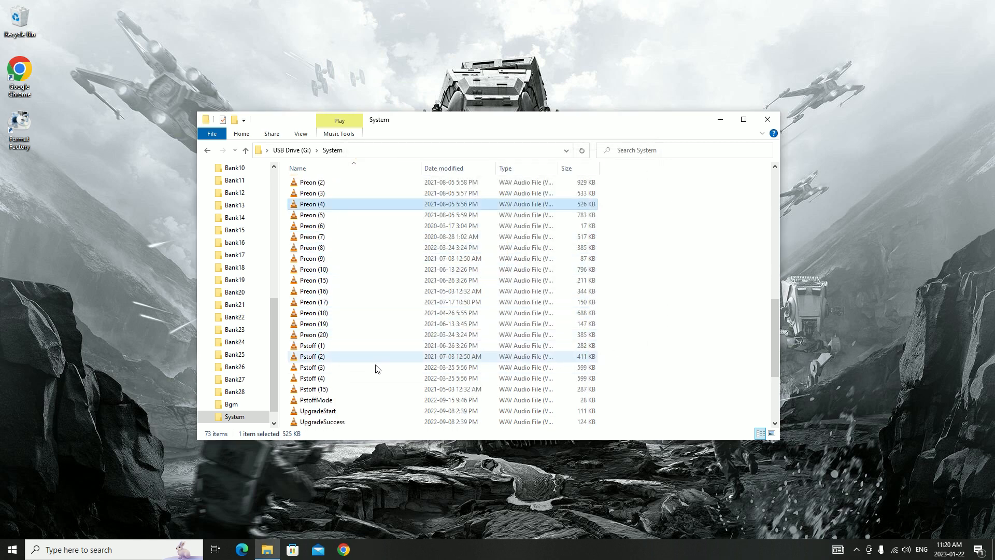
scroll(377, 367, "down", 2)
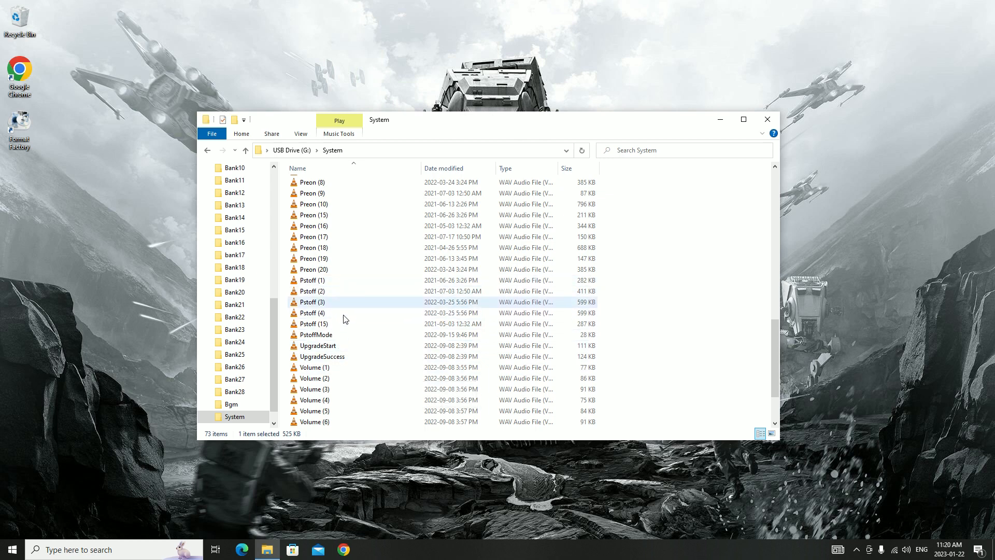
scroll(418, 374, "down", 1)
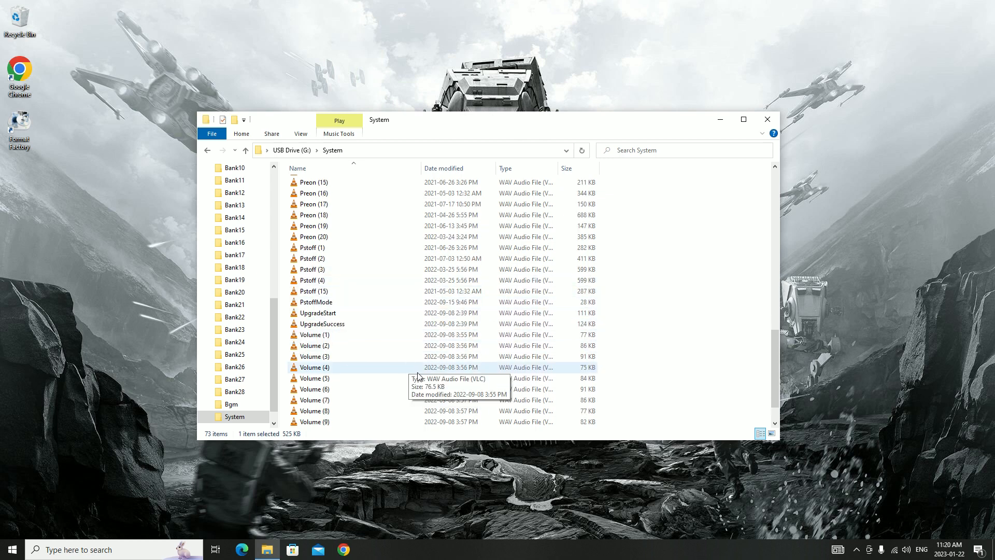
scroll(418, 374, "down", 1)
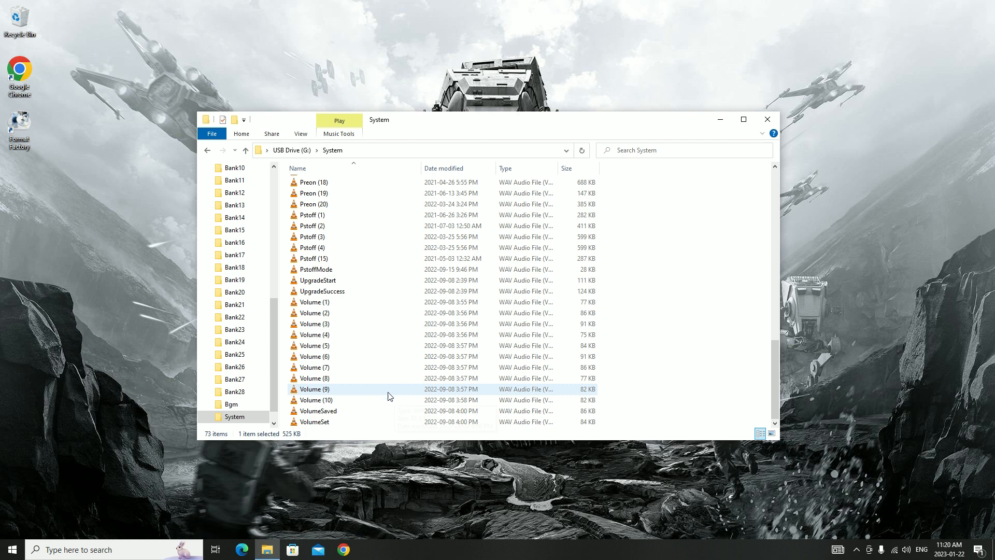
scroll(381, 384, "up", 5)
scroll(382, 384, "up", 3)
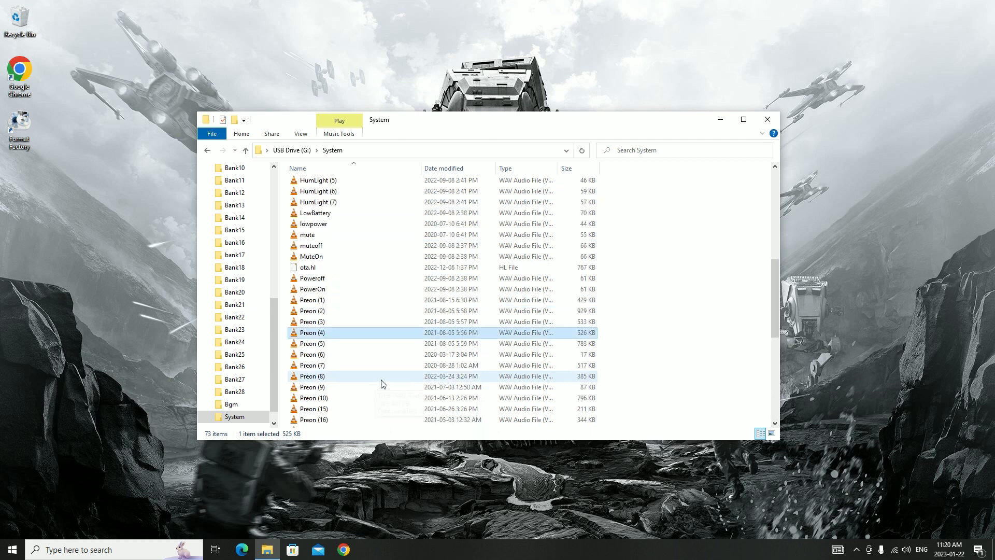
scroll(390, 373, "up", 9)
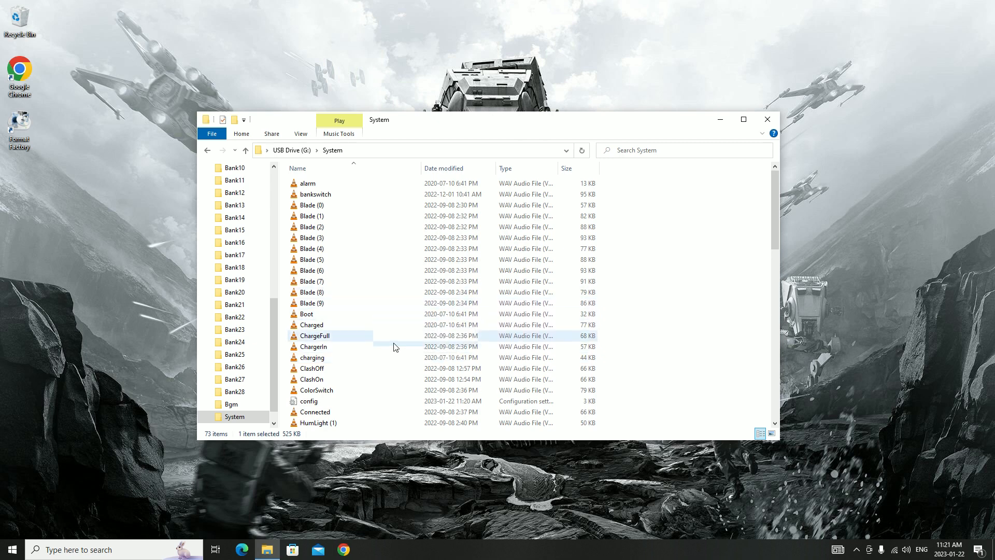
left_click(327, 403)
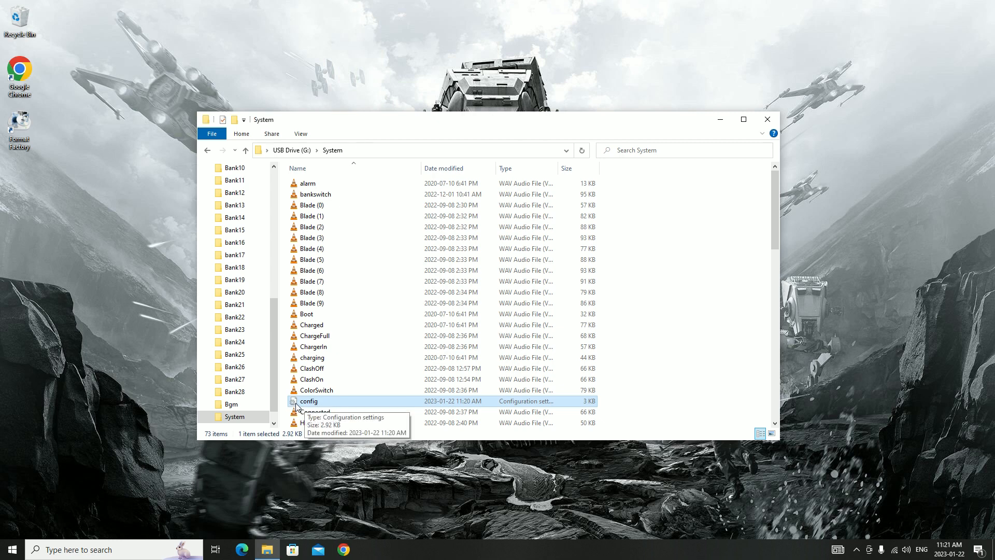
Open the System folder's config file and set PixelNumber to 112
double_click(343, 403)
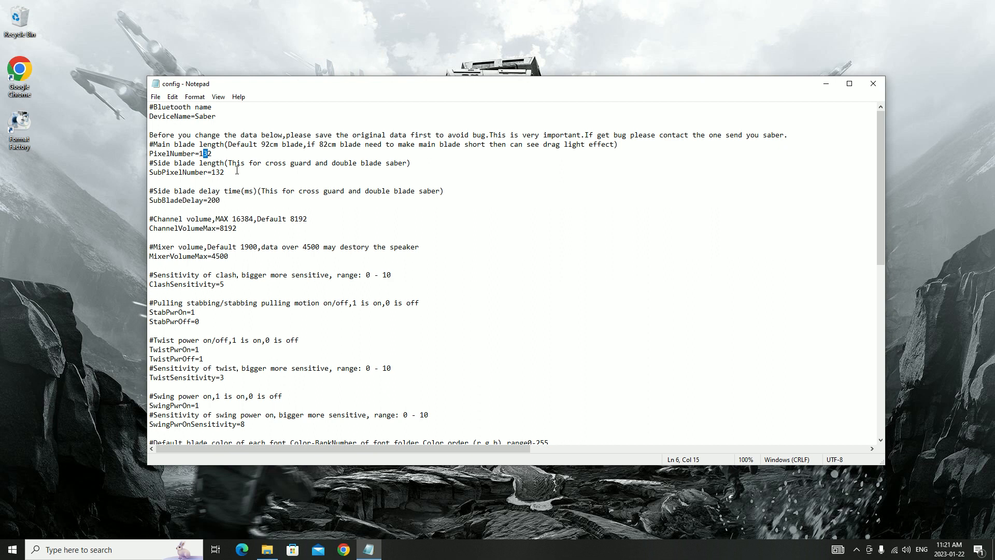
type("1")
Re-enter 0 for StabPwrOff and set TwistPwrOff to 0 in the config file
scroll(347, 252, "down", 1)
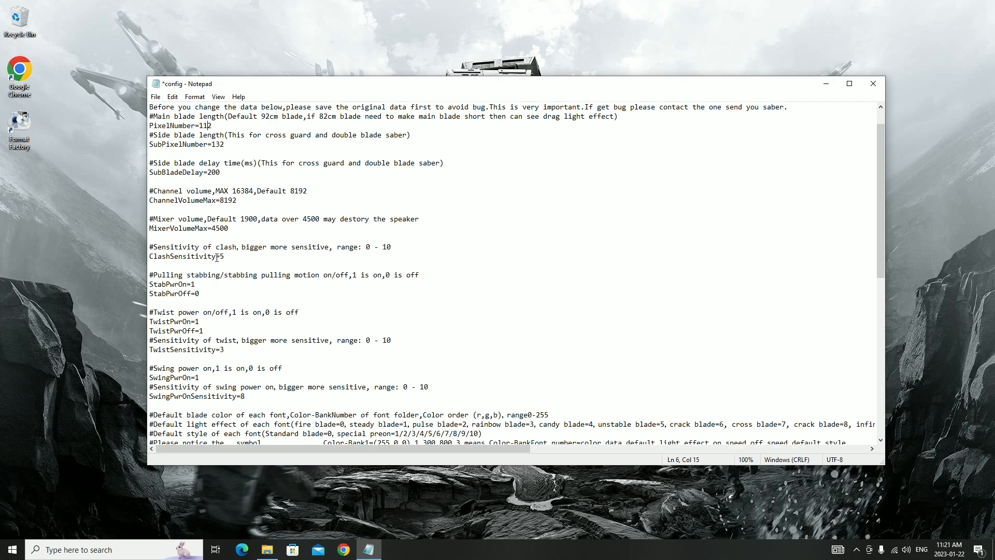
scroll(249, 264, "down", 1)
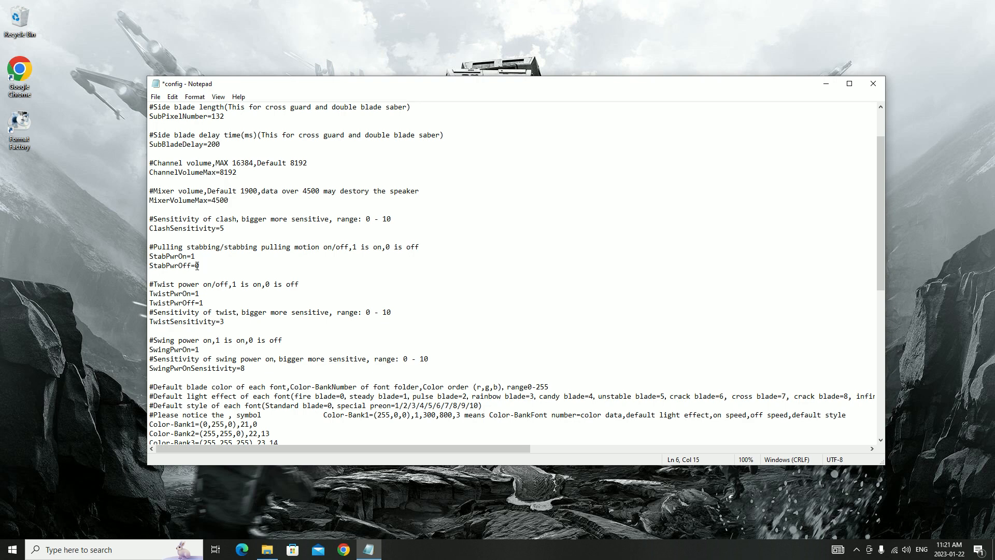
double_click(200, 265)
key("BackSpace")
key("ctrl+z")
type("0")
scroll(188, 270, "down", 1)
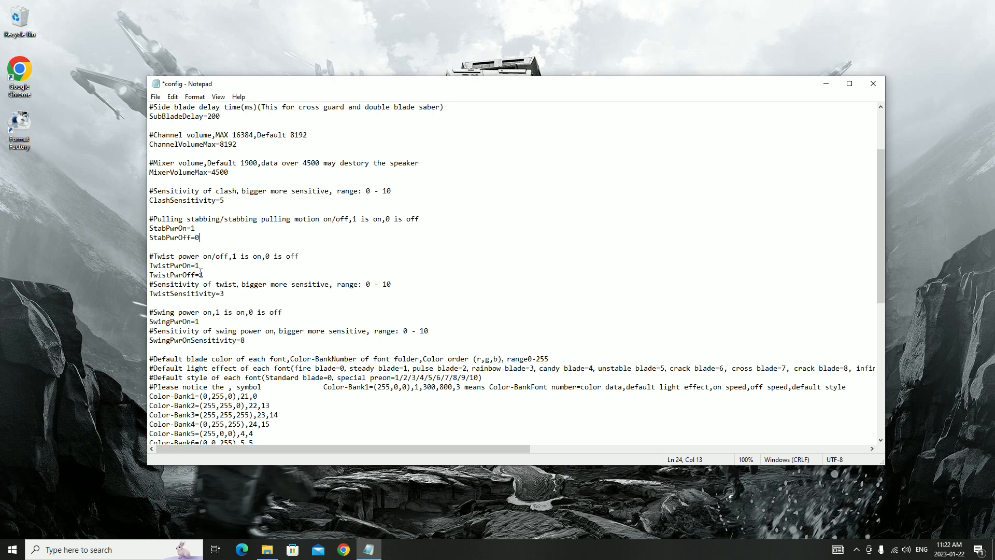
double_click(201, 274)
type("0")
Review the twist and swing sensitivity settings and the explanation of the default blade colors
left_click(222, 293)
scroll(225, 309, "down", 1)
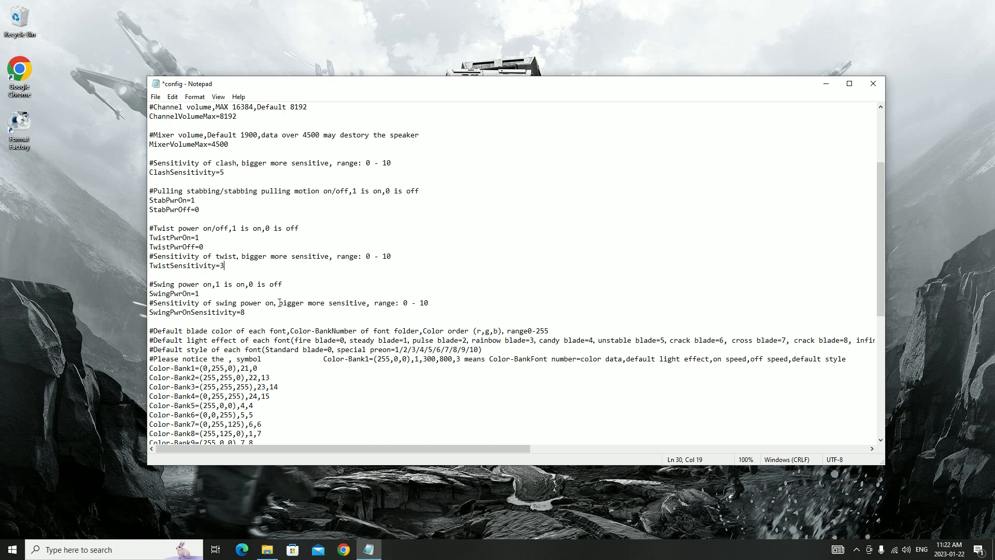
scroll(282, 317, "down", 1)
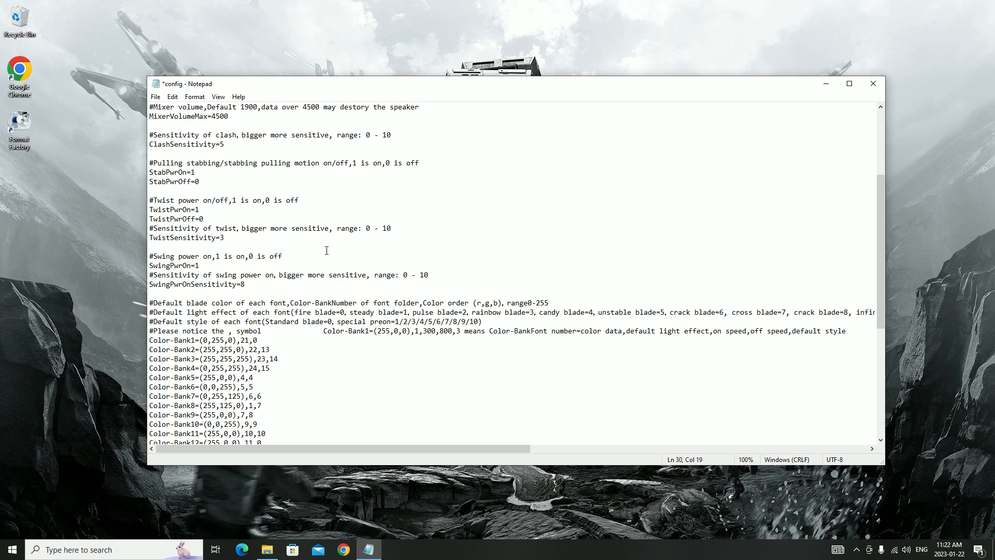
scroll(312, 313, "down", 2)
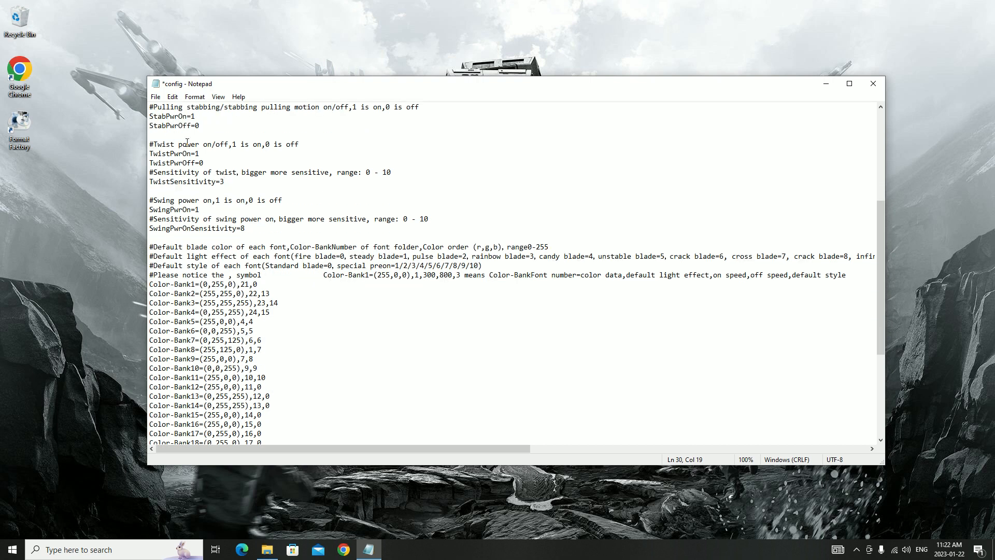
scroll(216, 204, "up", 3)
scroll(183, 227, "down", 3)
Examine the Color-Bank example and the color and light effect values in the Color-Bank1 line
left_click_drag(423, 275, 453, 275)
left_click(271, 282)
left_click_drag(377, 86, 438, 112)
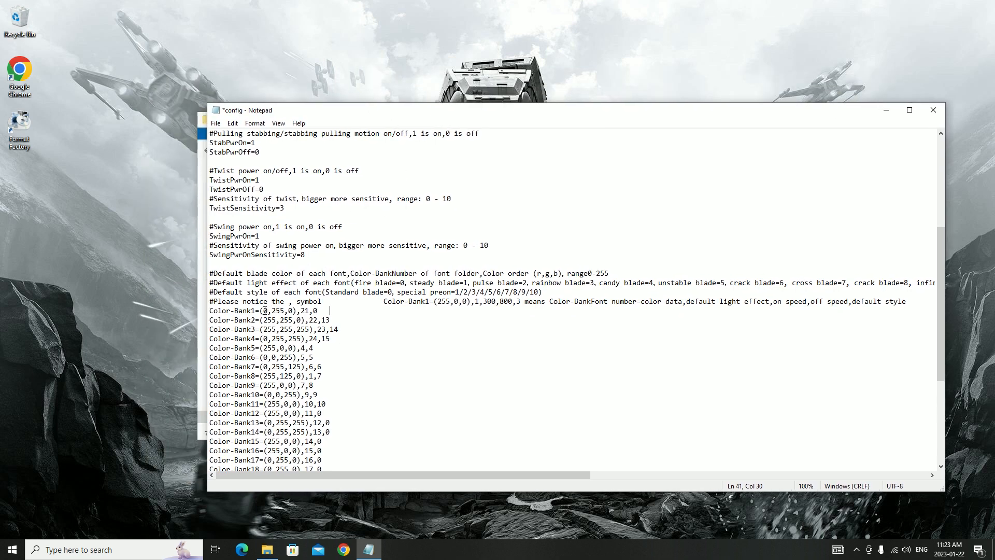
double_click(265, 310)
left_click_drag(271, 311, 293, 310)
key("Right")
left_click_drag(301, 310, 309, 310)
Turn on word wrap and examine the full list of default light effects
left_click(278, 123)
mouse_move(255, 122)
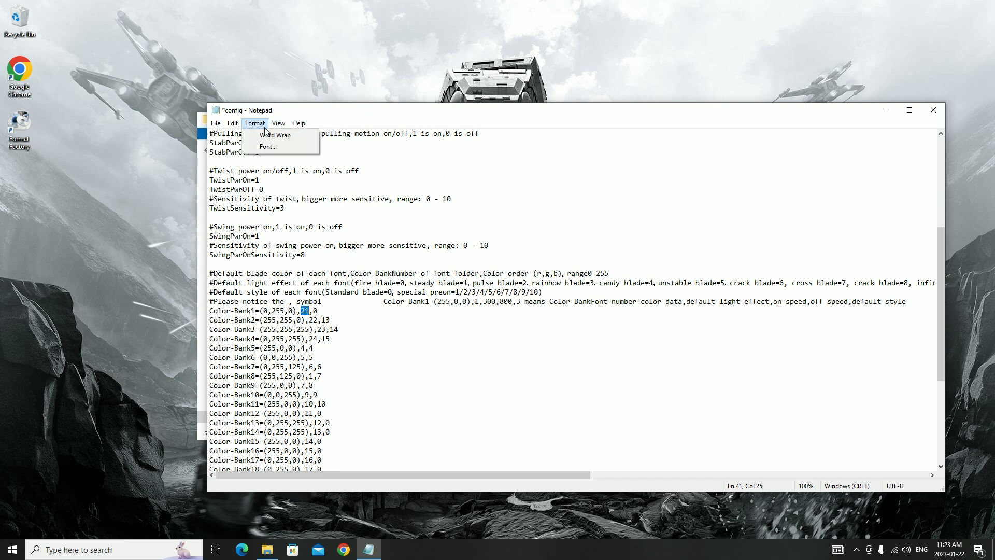
left_click(275, 136)
scroll(511, 311, "down", 7)
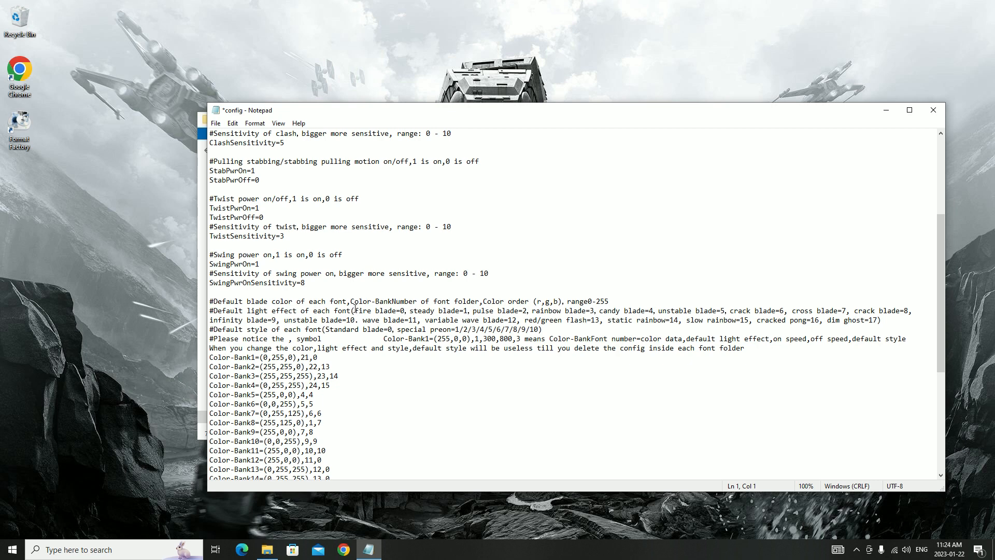
left_click_drag(354, 309, 625, 327)
left_click_drag(733, 327, 879, 321)
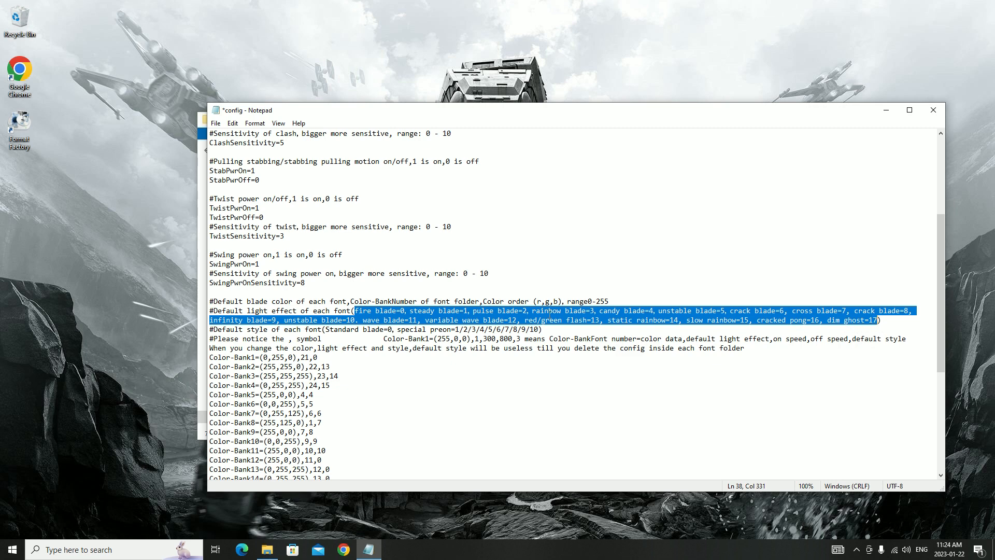
left_click(398, 311)
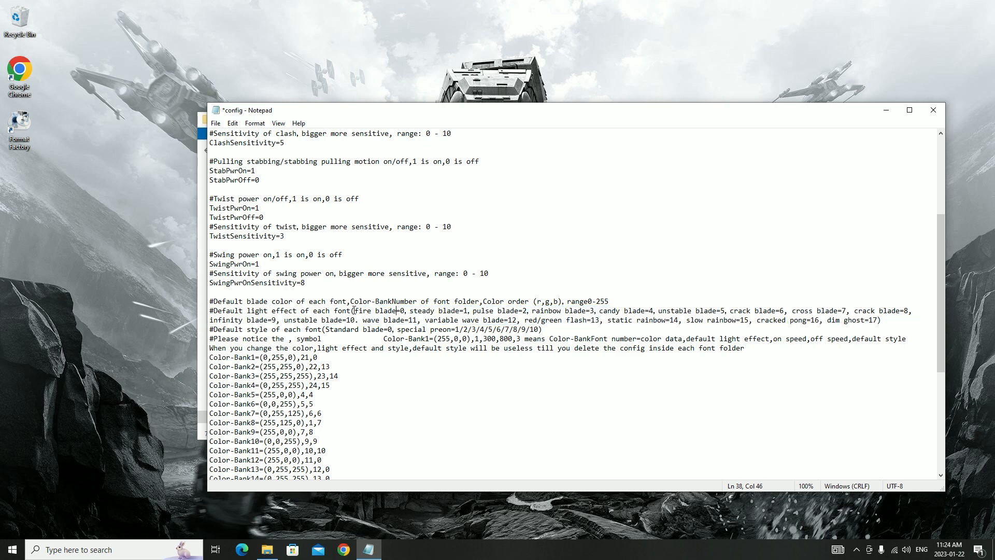
Set Color-Bank1's light effect to 1 and its style to 3
mouse_move(212, 311)
left_mouse_down()
mouse_move(707, 329)
mouse_move(754, 322)
mouse_move(803, 332)
mouse_move(829, 357)
mouse_move(850, 334)
mouse_move(880, 324)
mouse_move(816, 339)
mouse_move(706, 324)
mouse_move(886, 322)
mouse_move(225, 322)
mouse_move(210, 311)
left_mouse_up()
left_click_drag(302, 357, 305, 357)
key("BackSpace")
Switch to the System folder, play the Preon (3) sound, then close the player and minimize the folder window
left_click_drag(464, 118, 593, 117)
left_click_drag(318, 123, 168, 93)
left_click(676, 127)
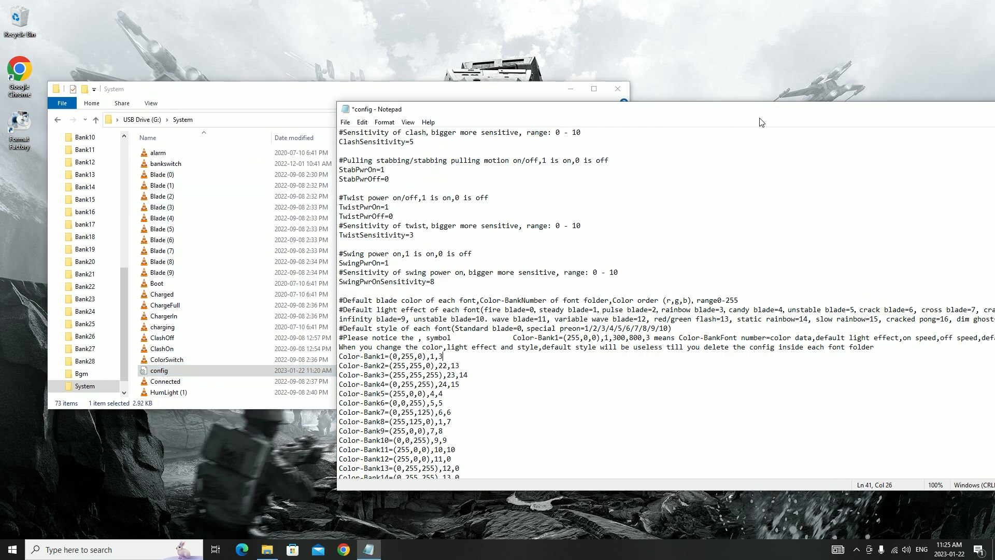
left_click(270, 101)
scroll(318, 333, "down", 9)
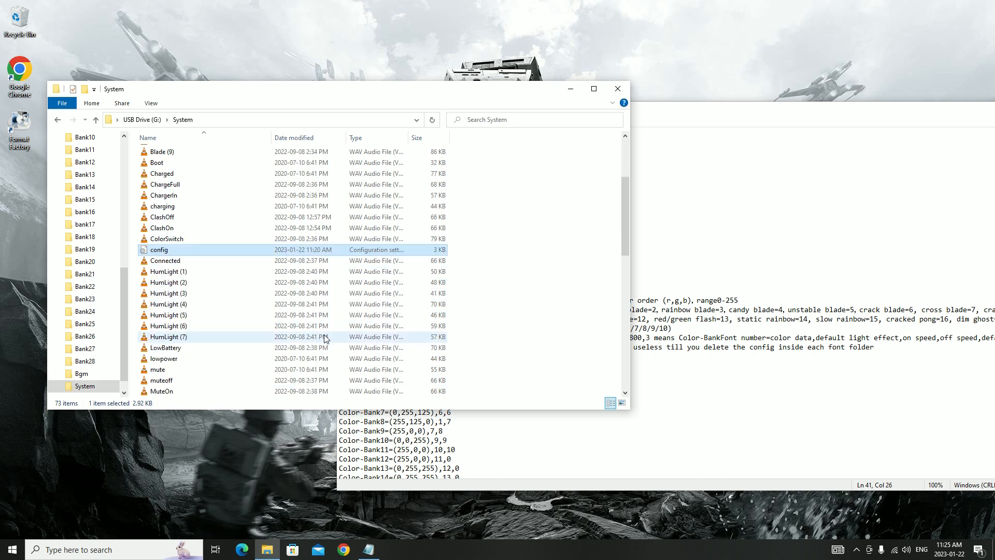
left_click_drag(308, 101, 440, 101)
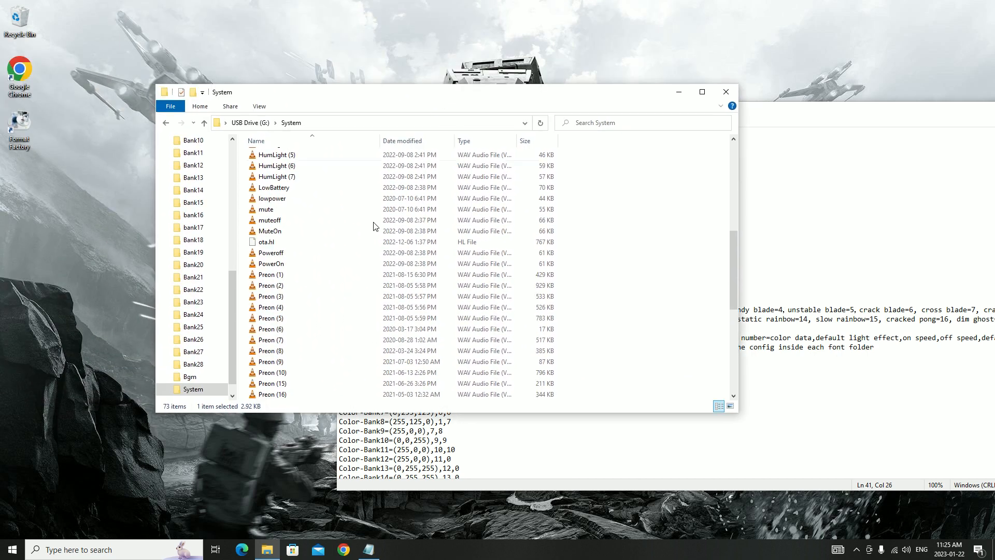
double_click(285, 295)
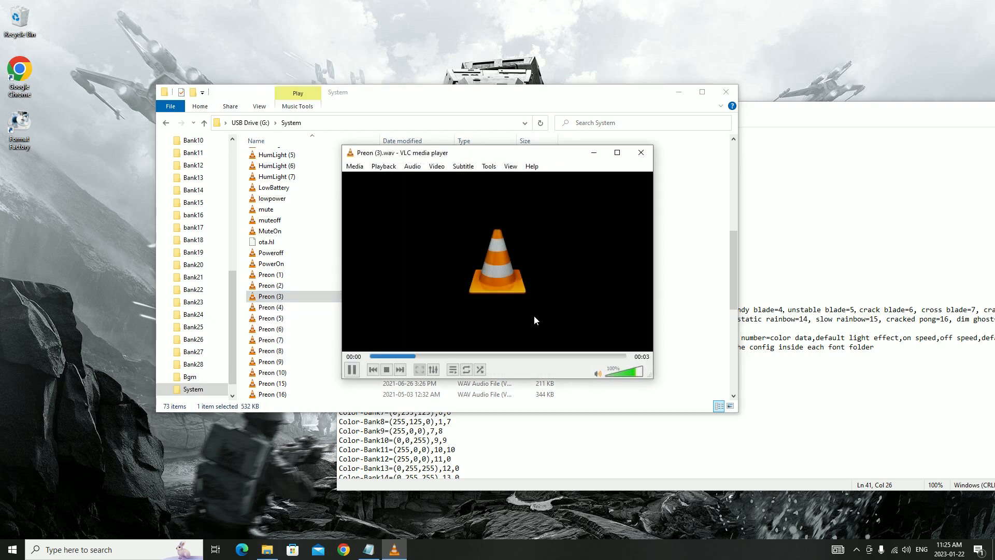
left_click(643, 155)
left_click(679, 92)
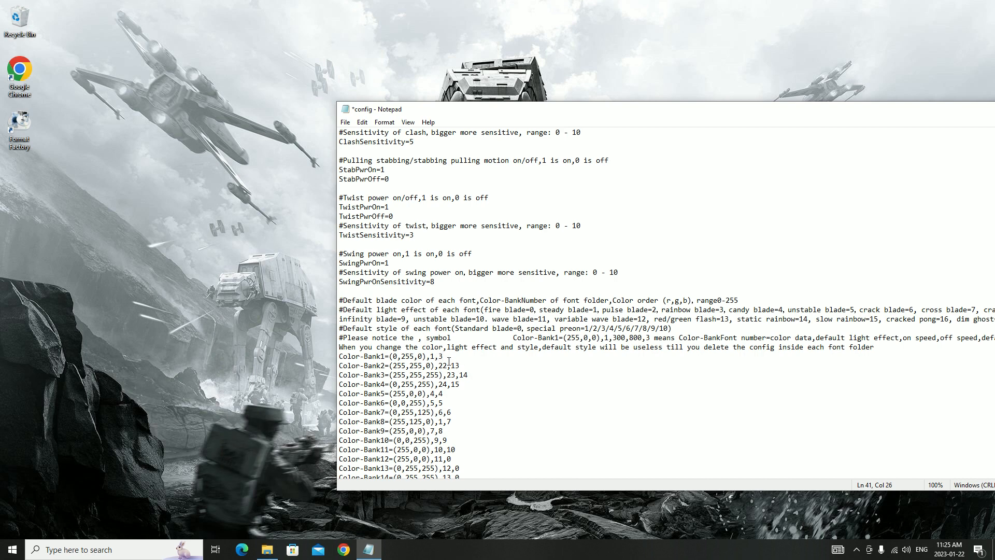
Delete the Color-Bank29 to Color-Bank34 lines at the end of the config file
left_click_drag(725, 109, 608, 85)
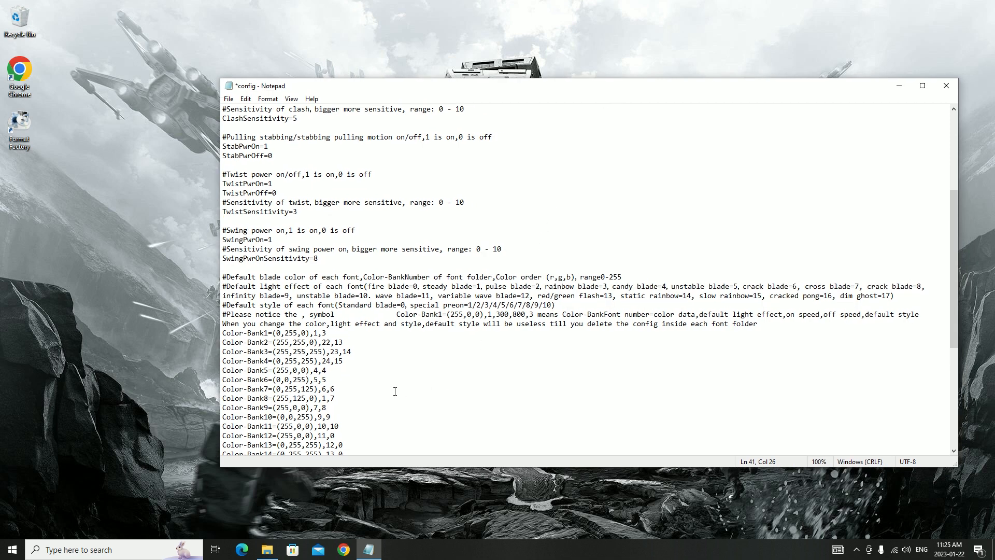
scroll(341, 382, "down", 1)
scroll(340, 365, "down", 1)
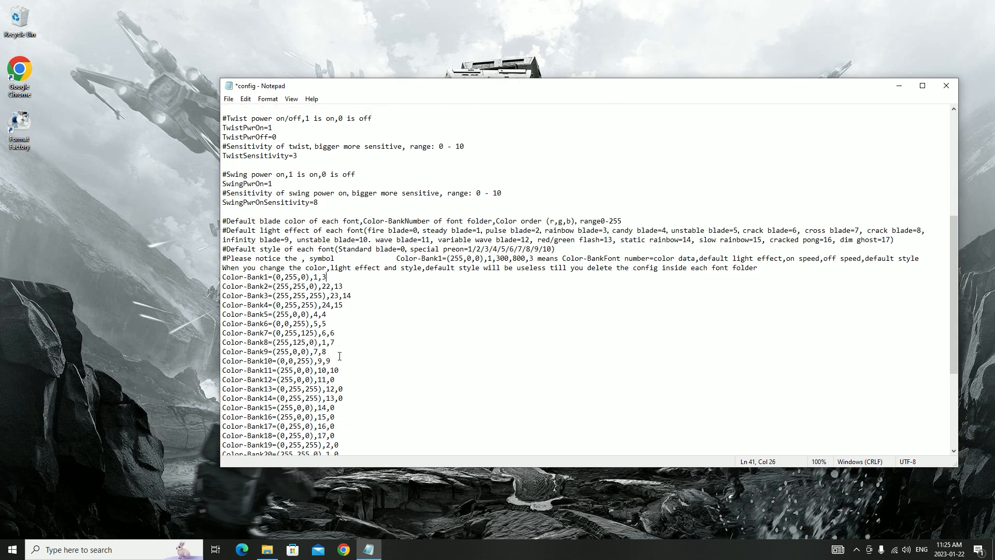
scroll(346, 335, "down", 5)
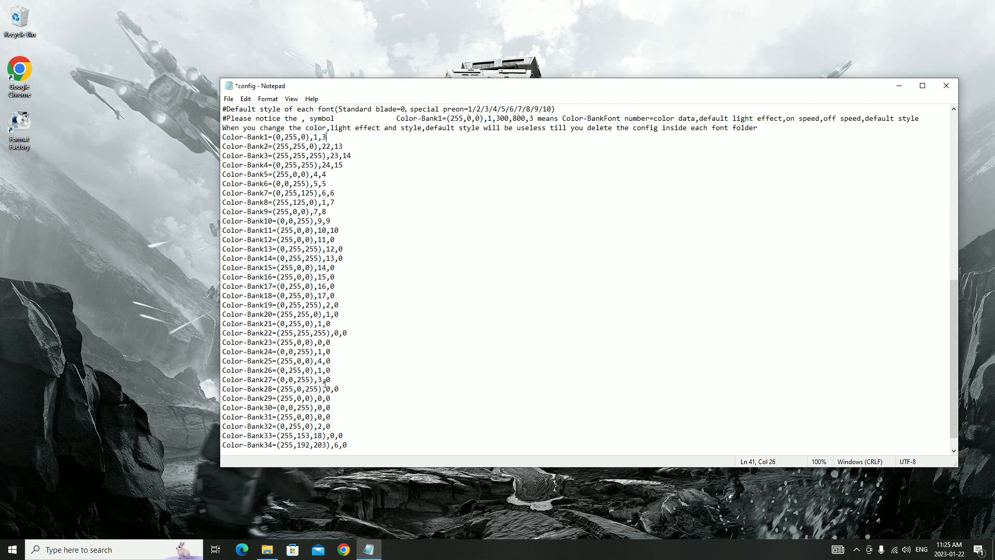
scroll(248, 389, "down", 1)
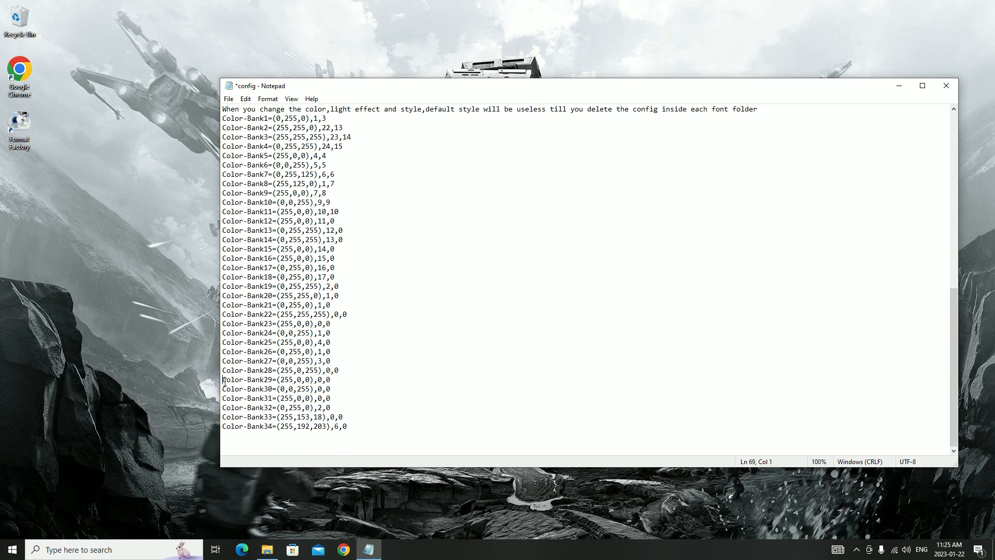
left_click_drag(223, 382, 345, 432)
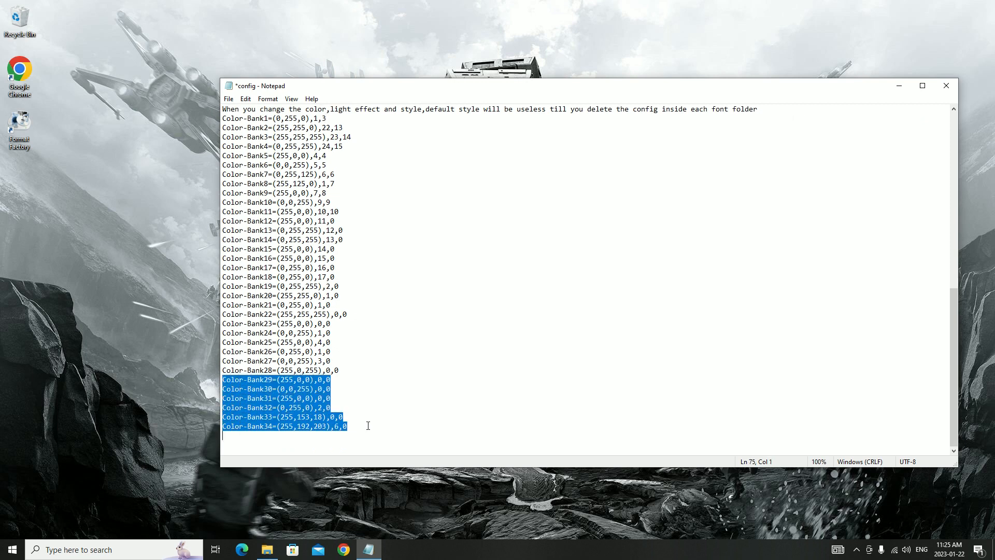
key("Delete")
key("BackSpace")
Set the light effect to 1 and the style to 0 for Color-Bank2, Color-Bank3 and Color-Bank4
scroll(447, 405, "up", 3)
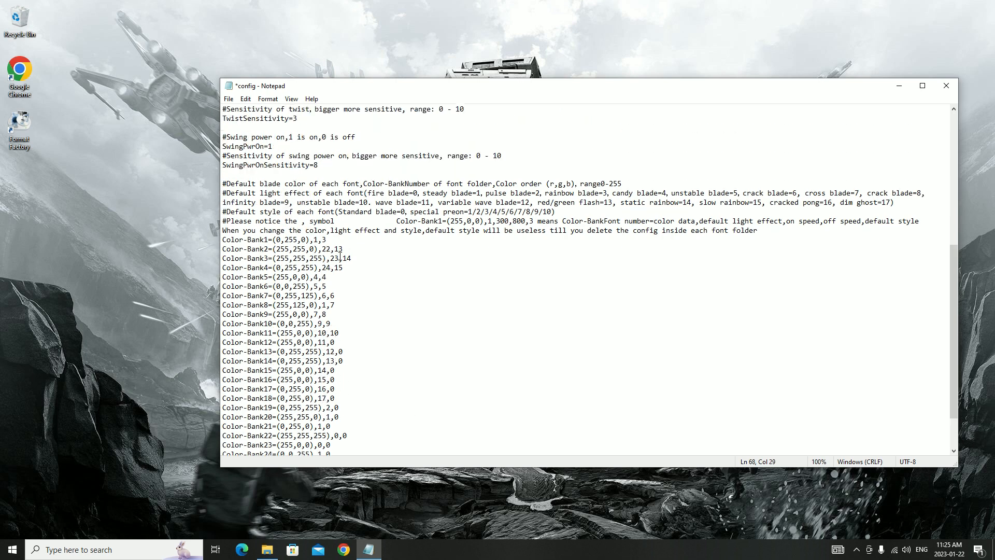
left_click_drag(323, 248, 332, 250)
scroll(381, 326, "down", 2)
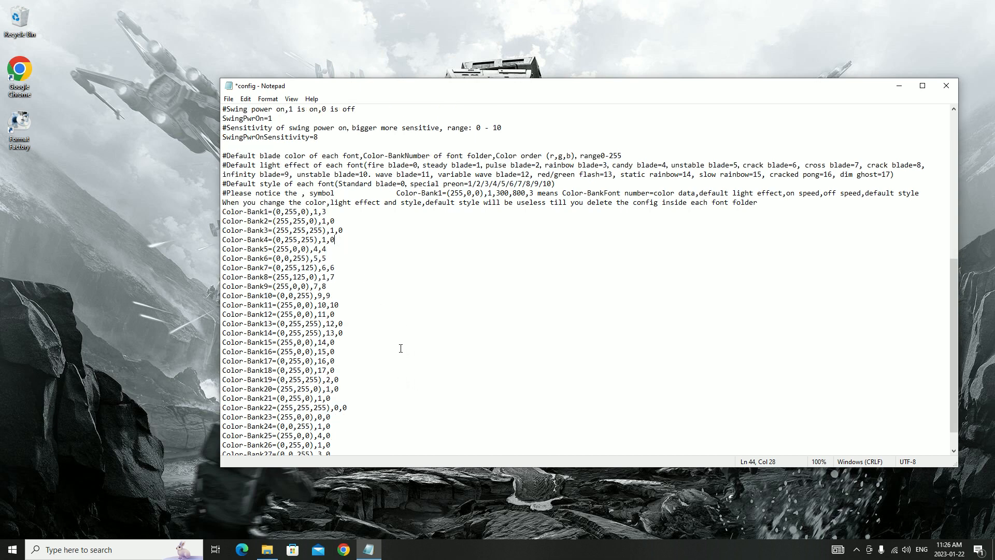
Review the edited settings, then save and close the config file
scroll(390, 358, "up", 1)
scroll(398, 364, "up", 5)
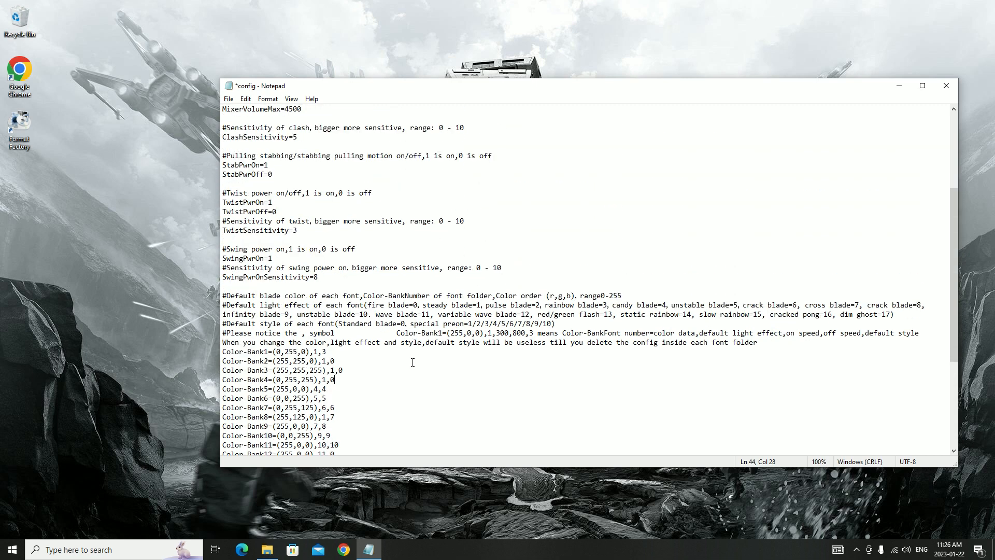
scroll(407, 352, "down", 1)
left_click(229, 98)
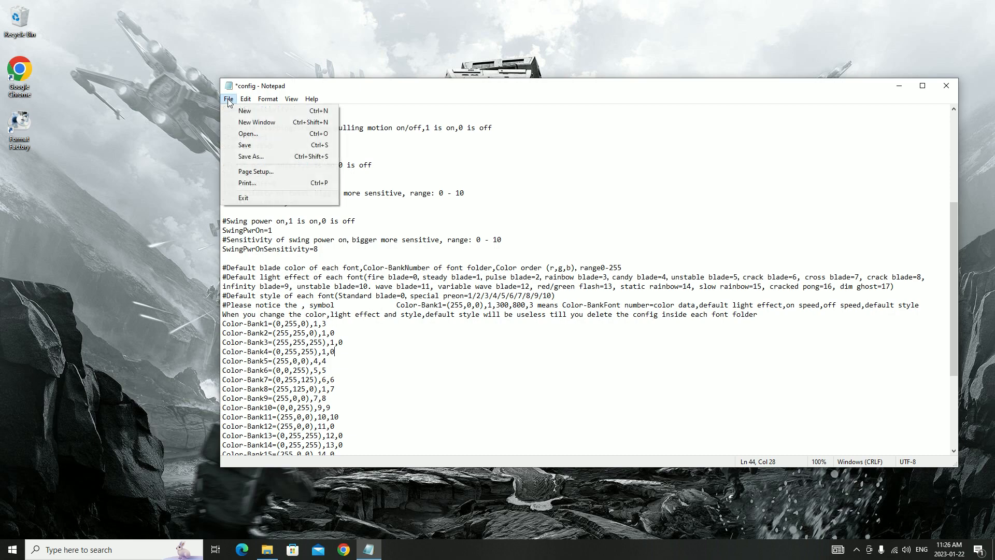
left_click(243, 145)
left_click(946, 86)
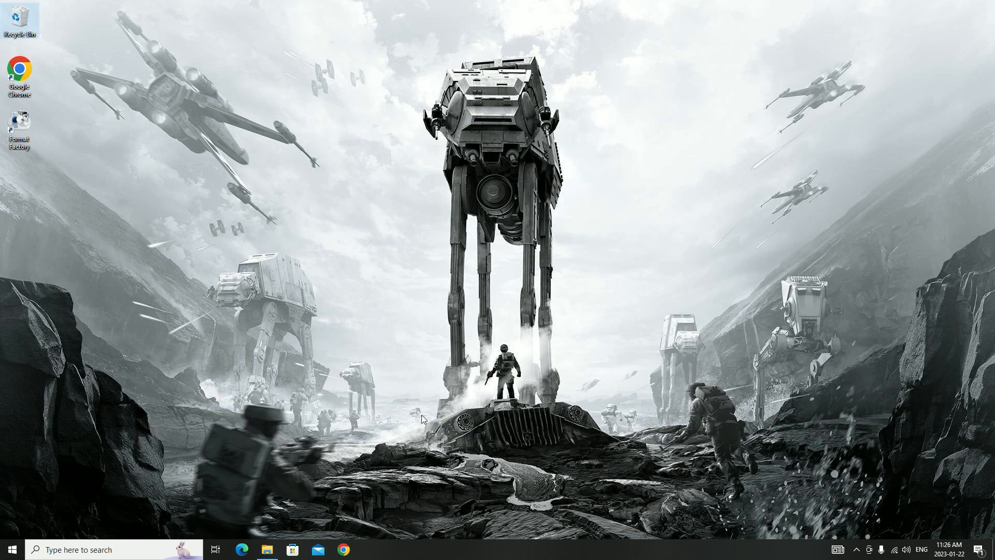
Reopen the System folder window, return to the USB drive's root folder and look over its bank folders
left_click(267, 549)
scroll(545, 337, "up", 5)
scroll(547, 342, "up", 3)
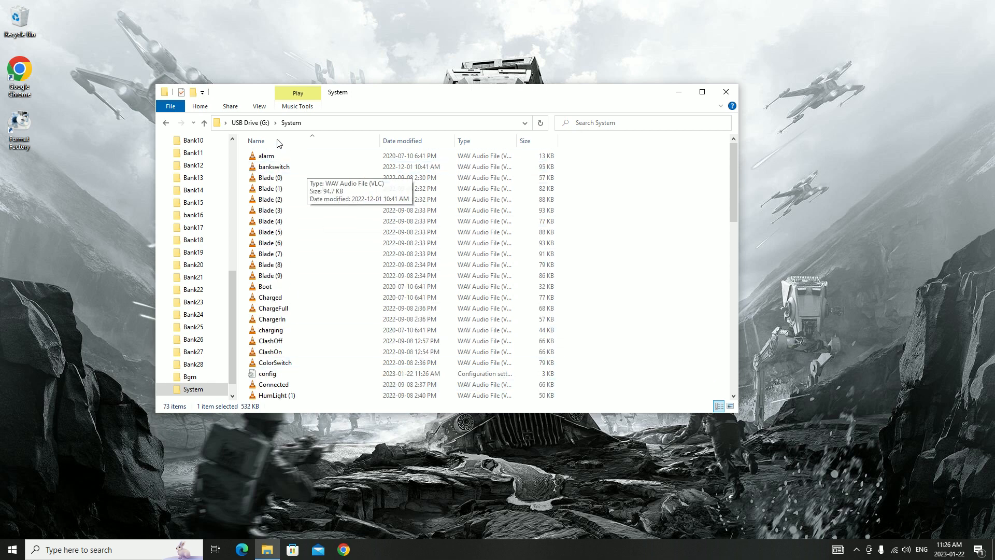
left_click(251, 123)
scroll(306, 196, "up", 3)
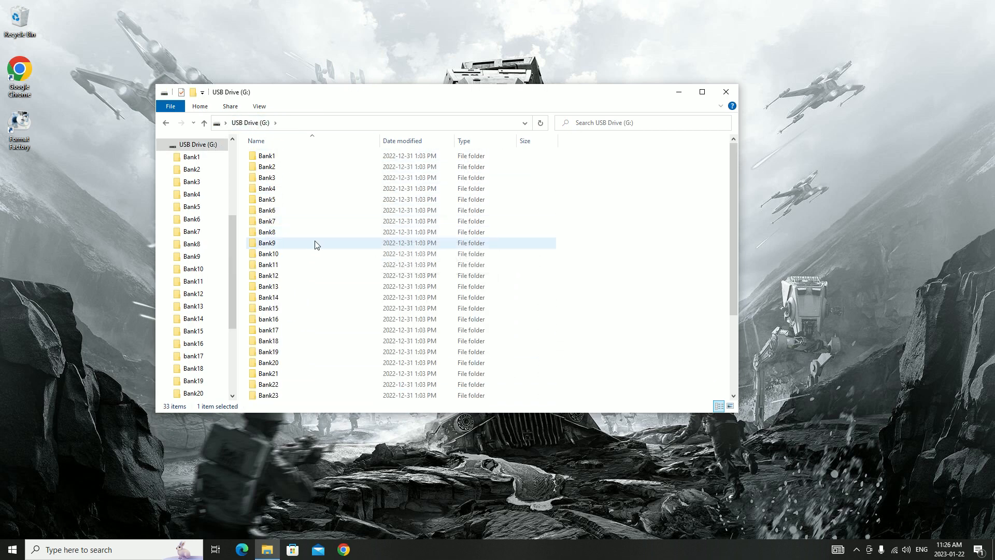
scroll(354, 300, "down", 4)
scroll(354, 300, "up", 4)
Check the contents of the Bank4, Bank2, Bank3 and bank16 folders, returning to the root folder each time
double_click(281, 191)
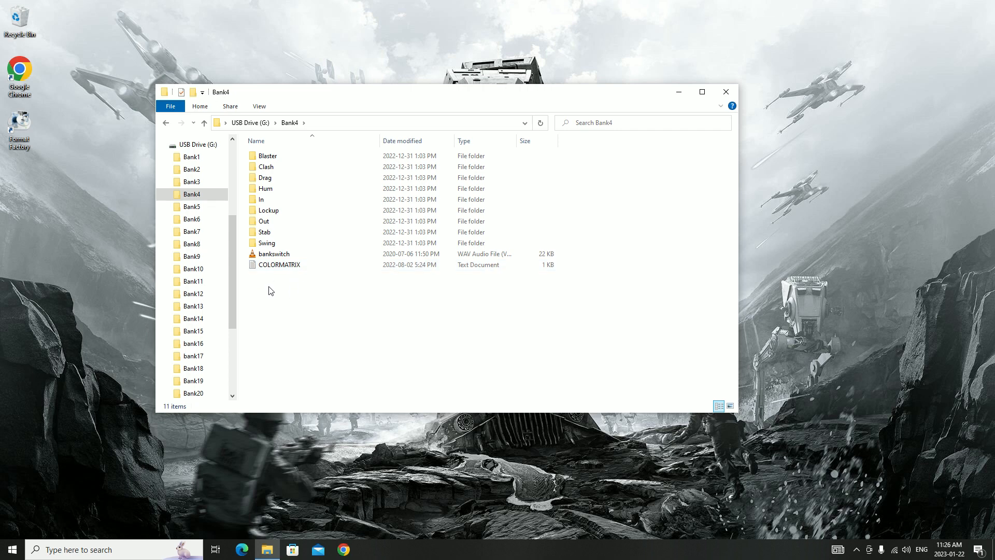
key("BackSpace")
double_click(276, 168)
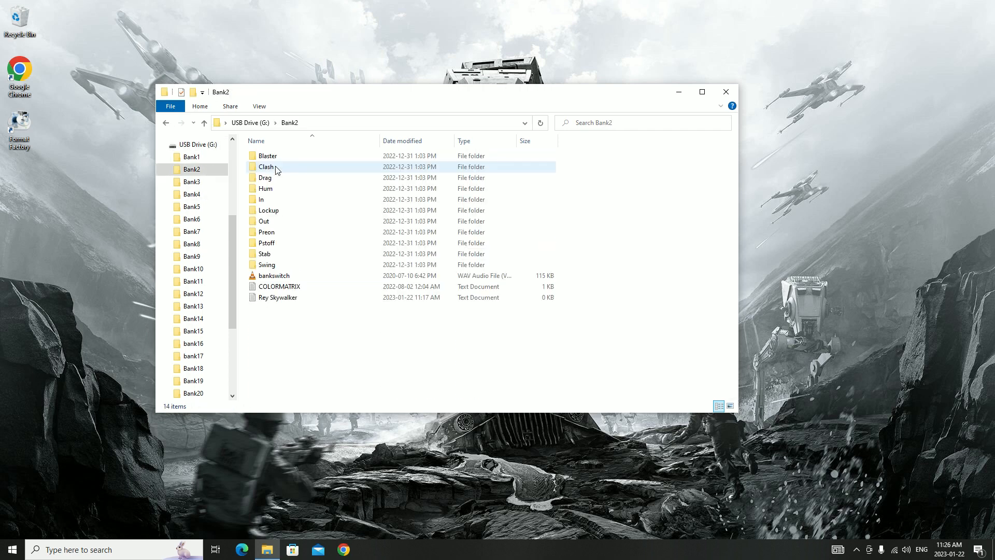
key("BackSpace")
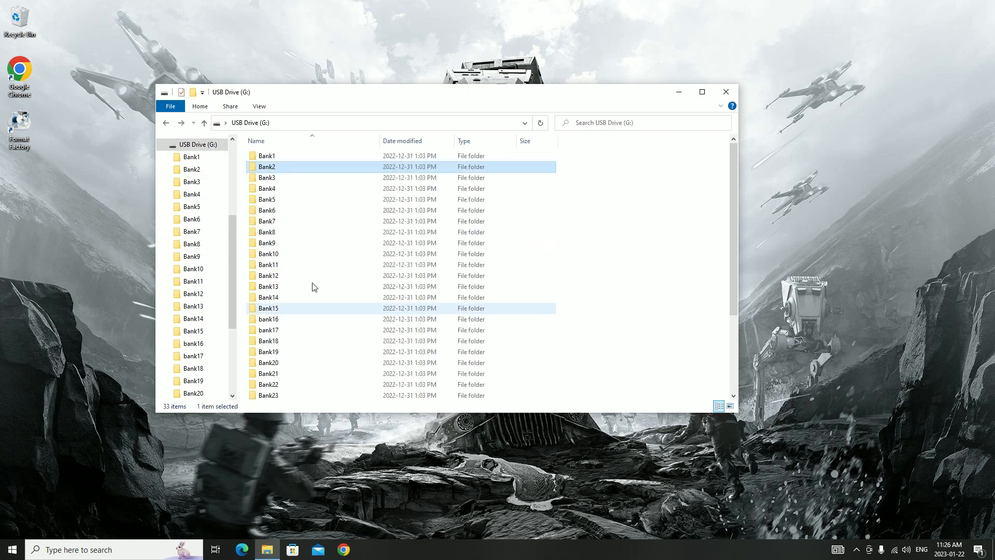
double_click(288, 179)
key("BackSpace")
double_click(291, 318)
key("BackSpace")
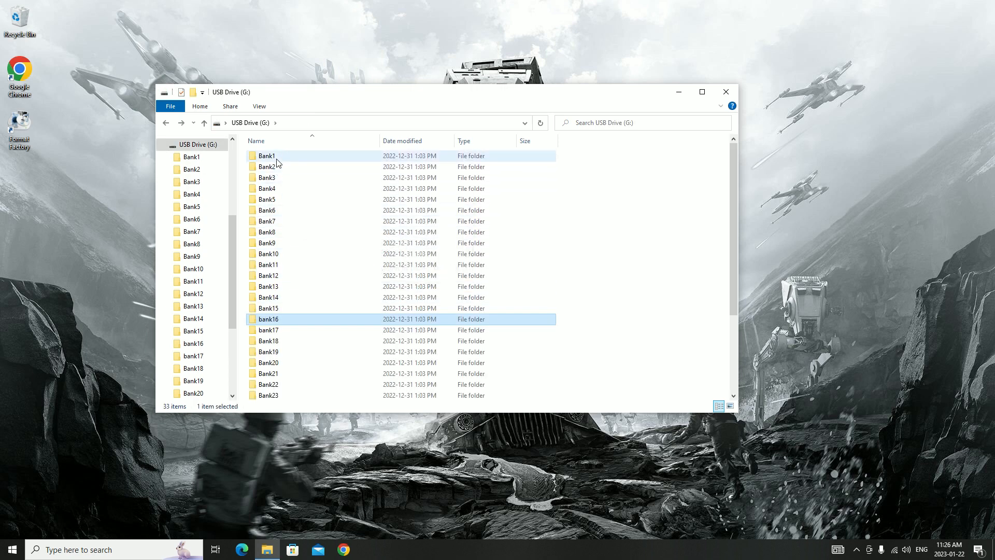
Search the USB drive for "config" and clear the search text
left_click(635, 123)
type("config")
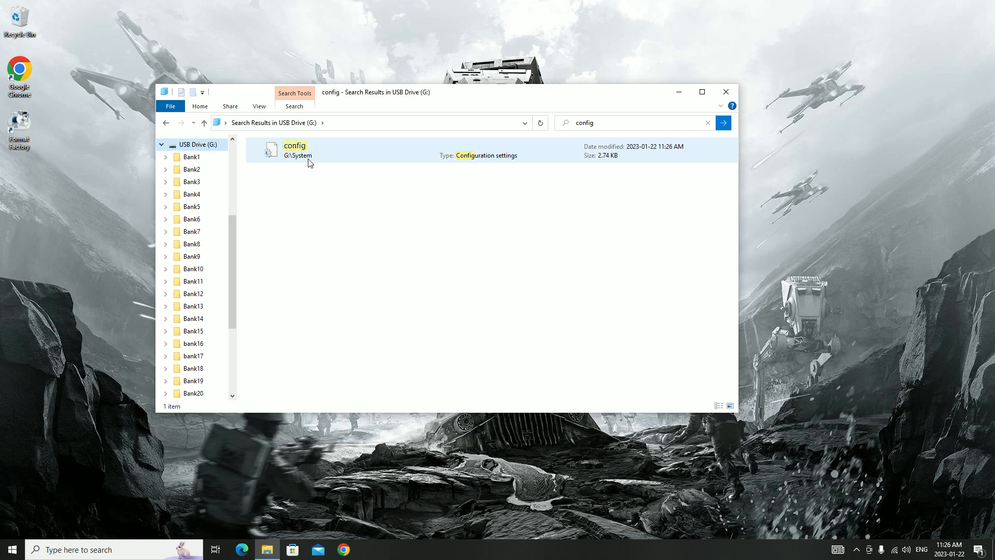
left_click(708, 124)
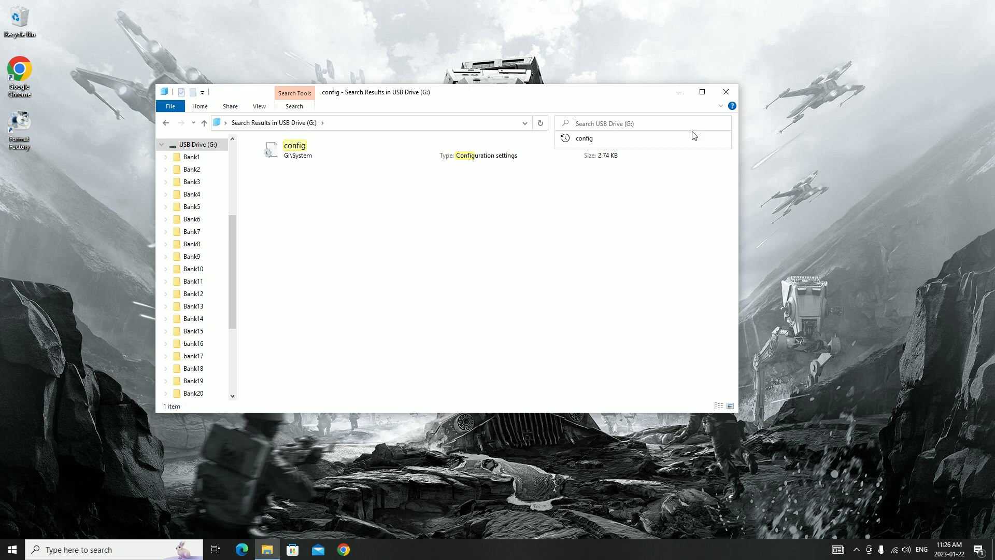
Return to the USB drive's root folder and look through its bank folders and loose files
left_click(168, 123)
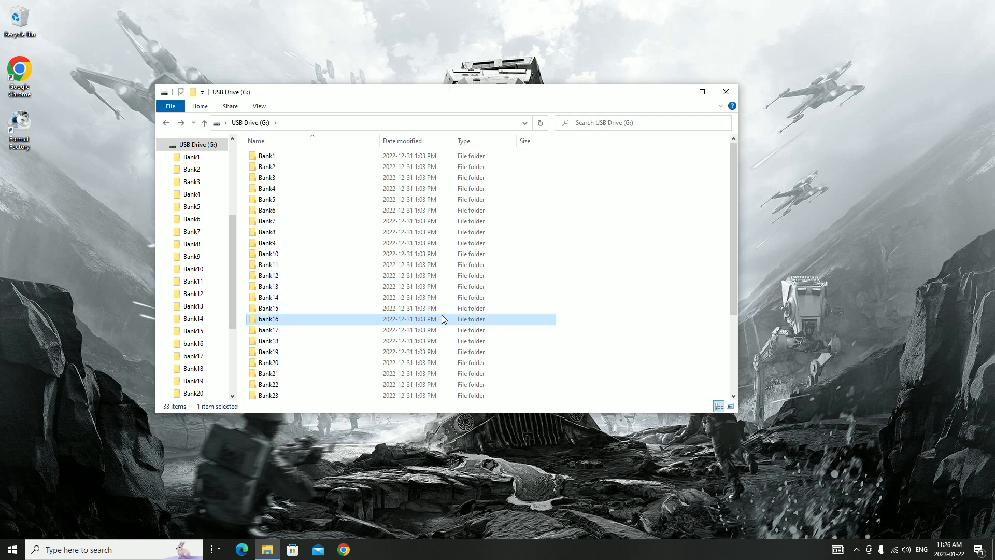
left_click_drag(413, 98, 477, 95)
scroll(508, 304, "down", 1)
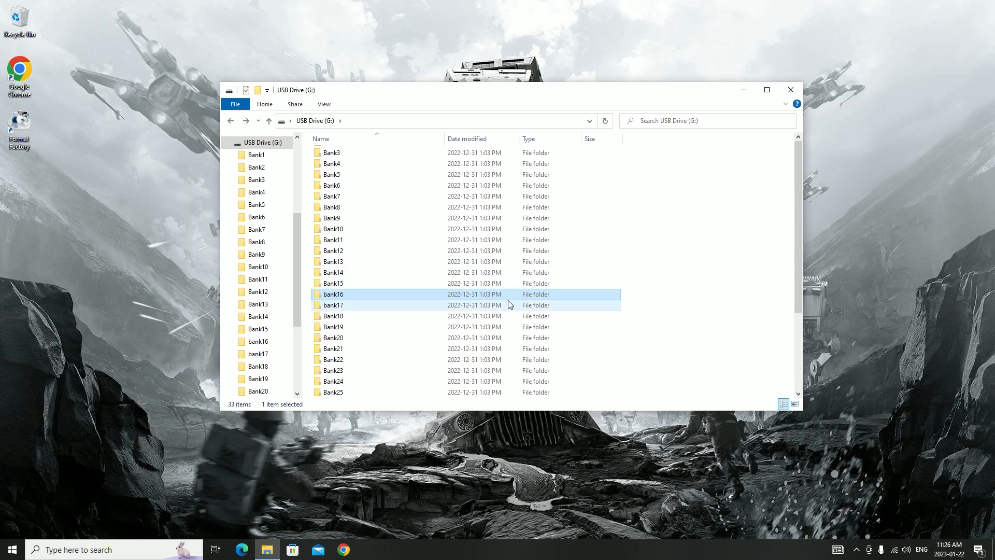
scroll(508, 305, "down", 3)
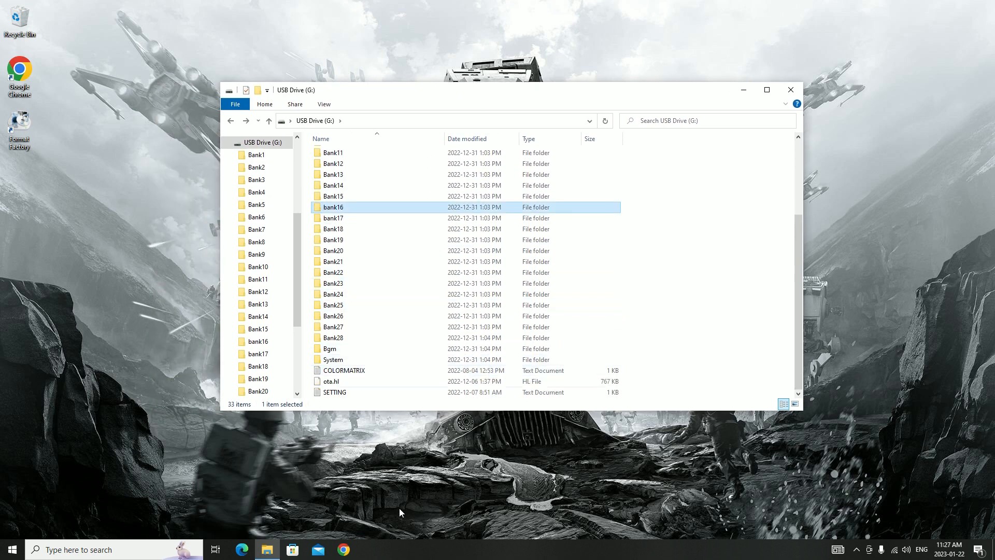
scroll(451, 353, "up", 3)
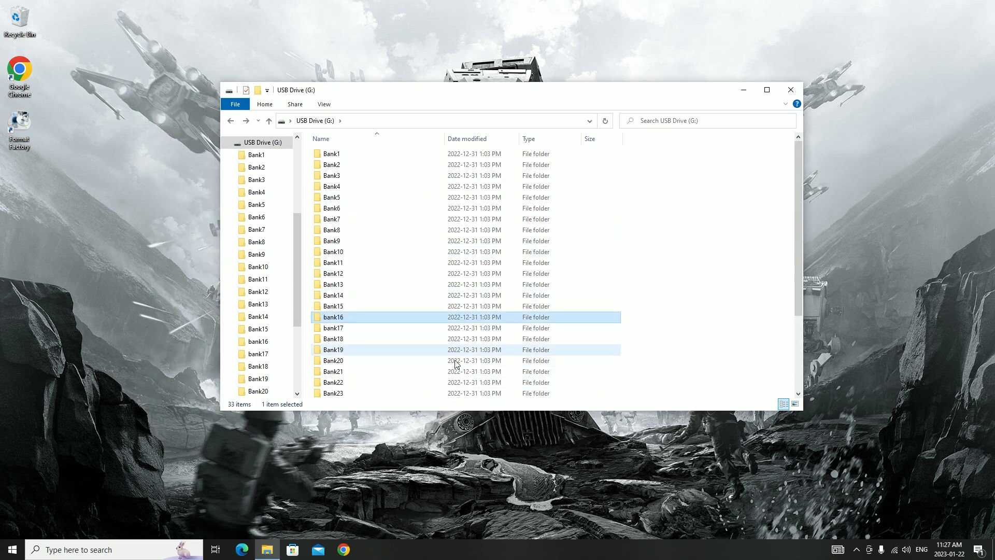
Switch to Chrome and search the web for "greyscale fonts"
left_click(344, 549)
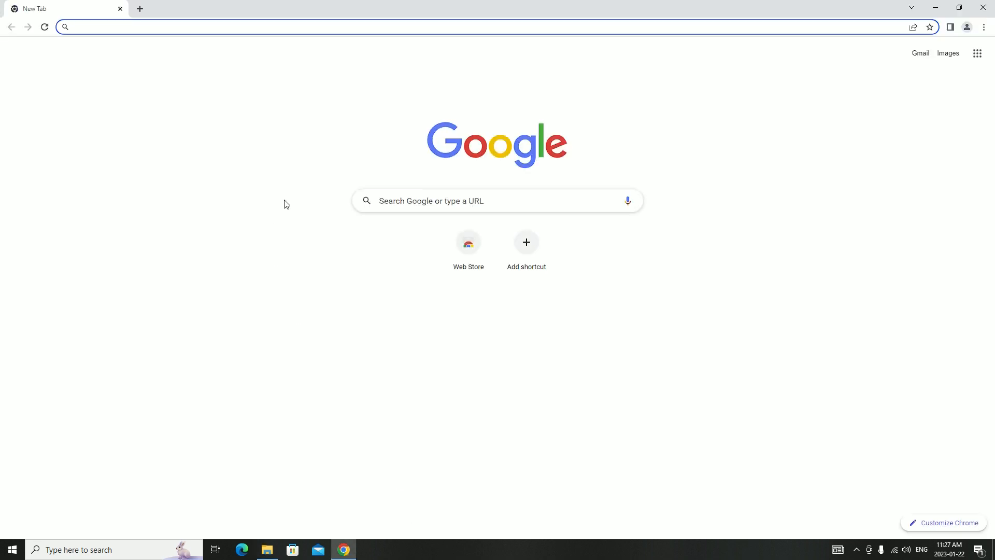
left_click(234, 27)
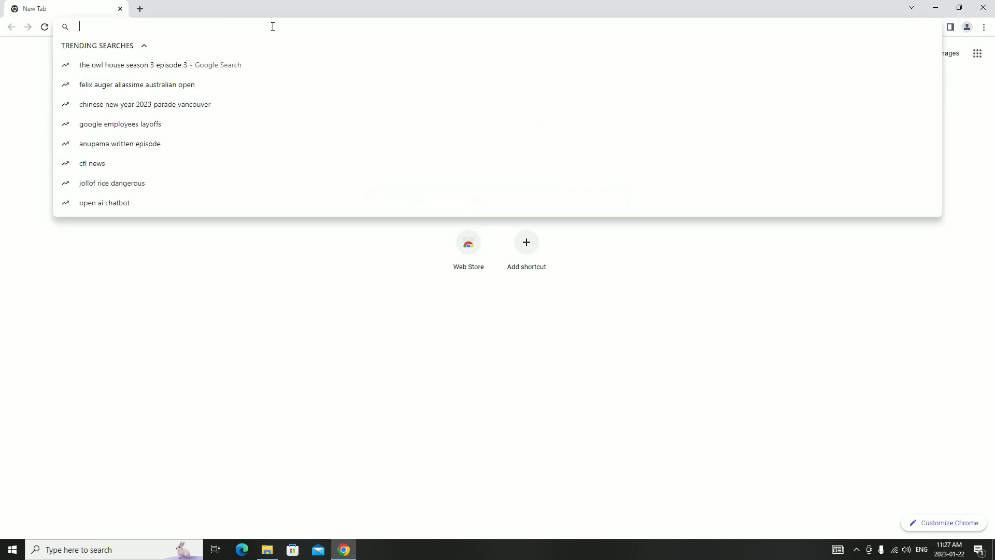
type("greyscale")
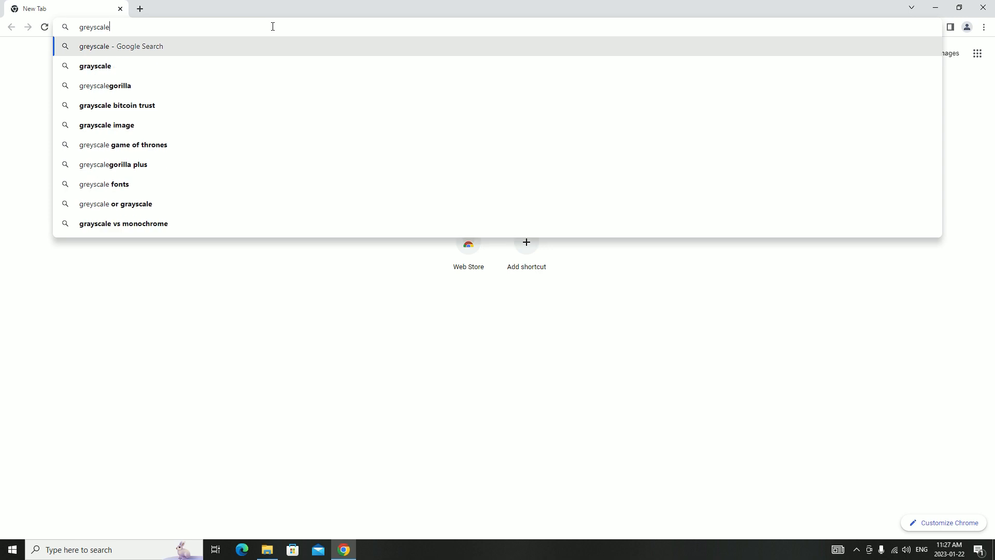
type(" fonts")
key("Return")
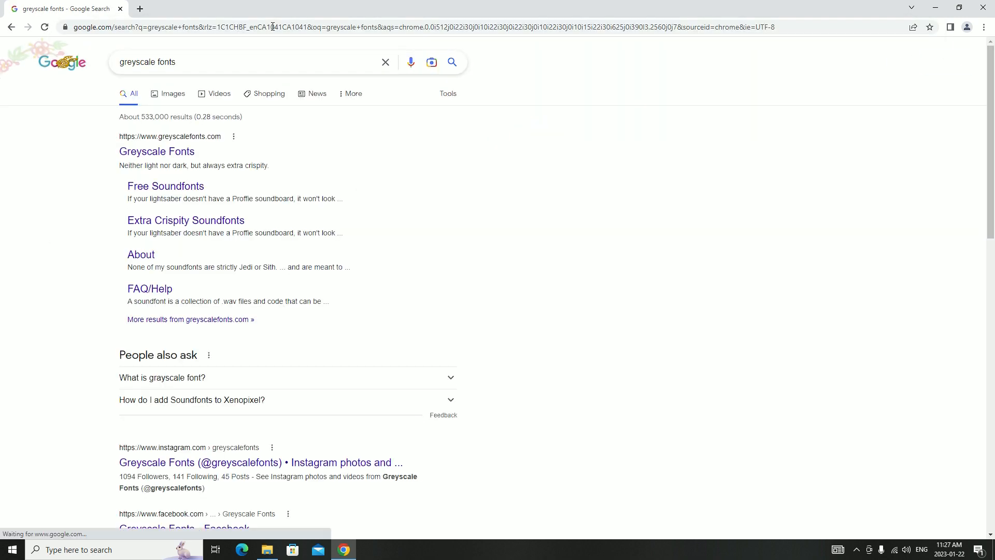
Open Greyscale Fonts' Free Soundfonts page and download Xenopixel.zip from the Mercenary font's OneDrive folder
left_click(176, 186)
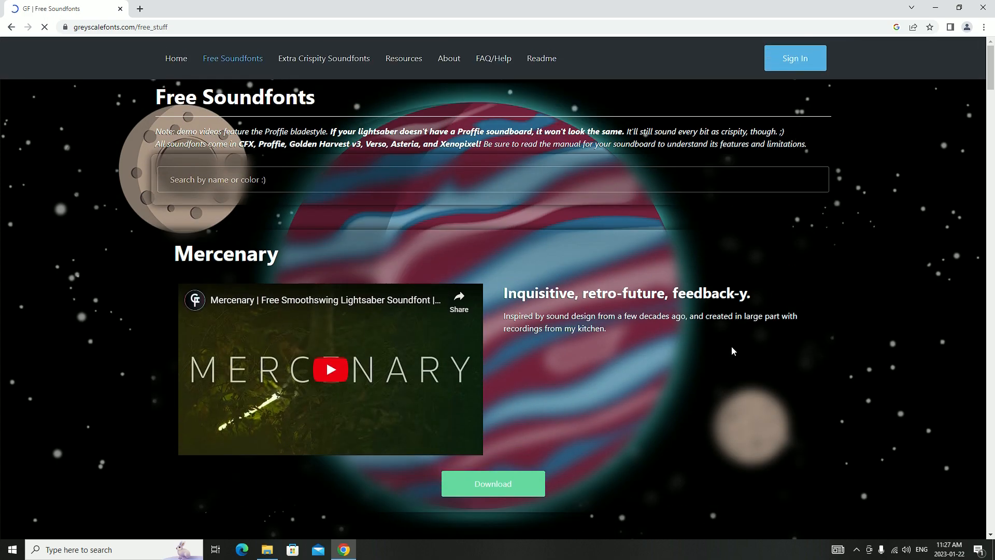
scroll(644, 441, "down", 2)
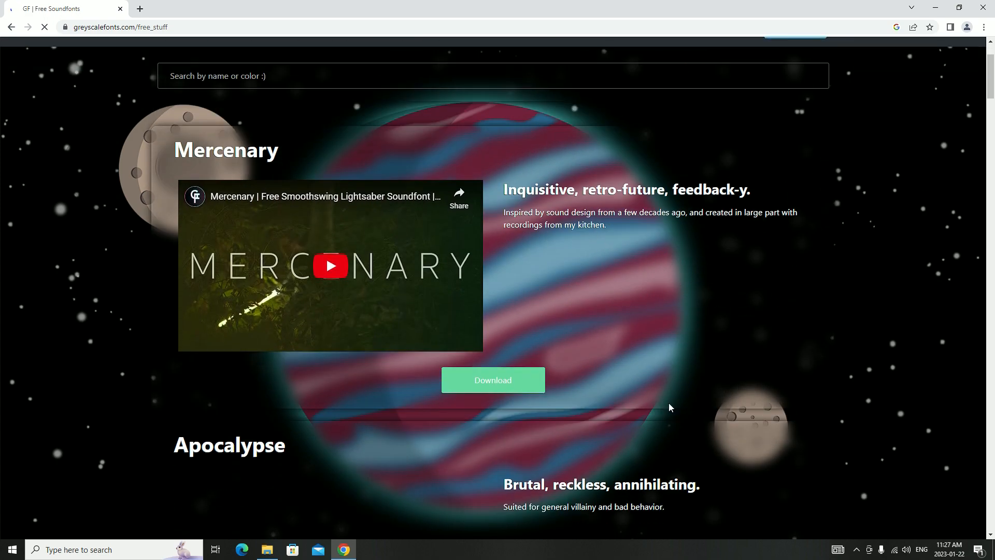
left_click(499, 383)
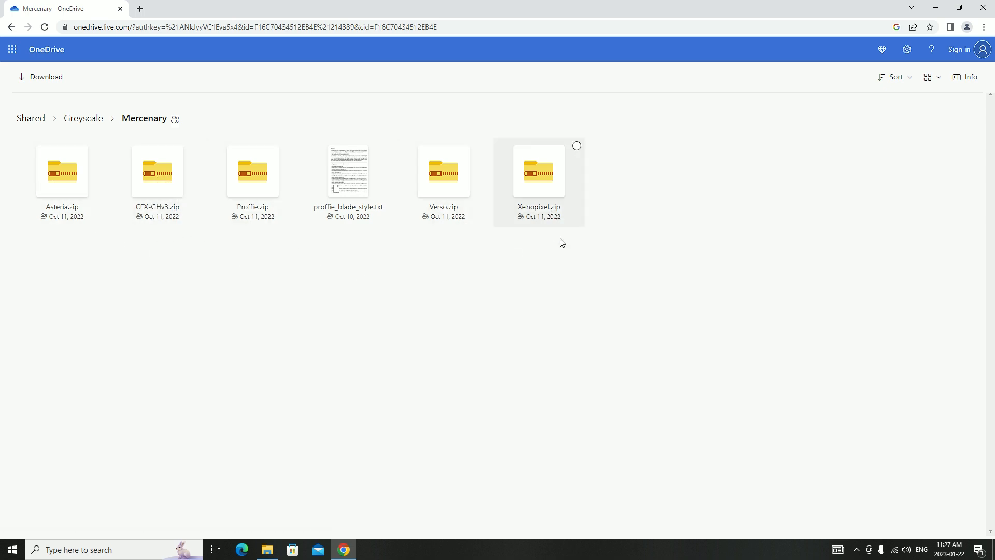
left_click(577, 146)
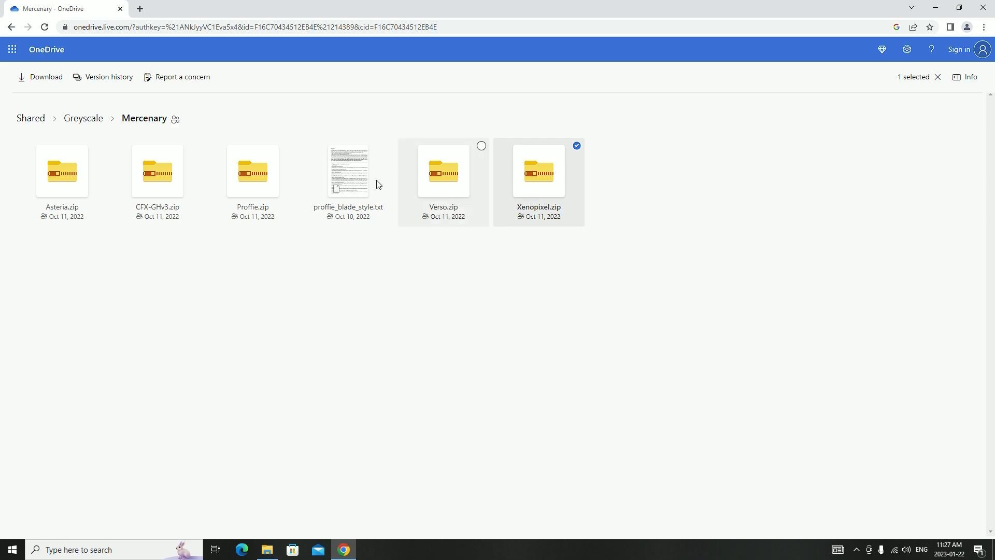
left_click(47, 78)
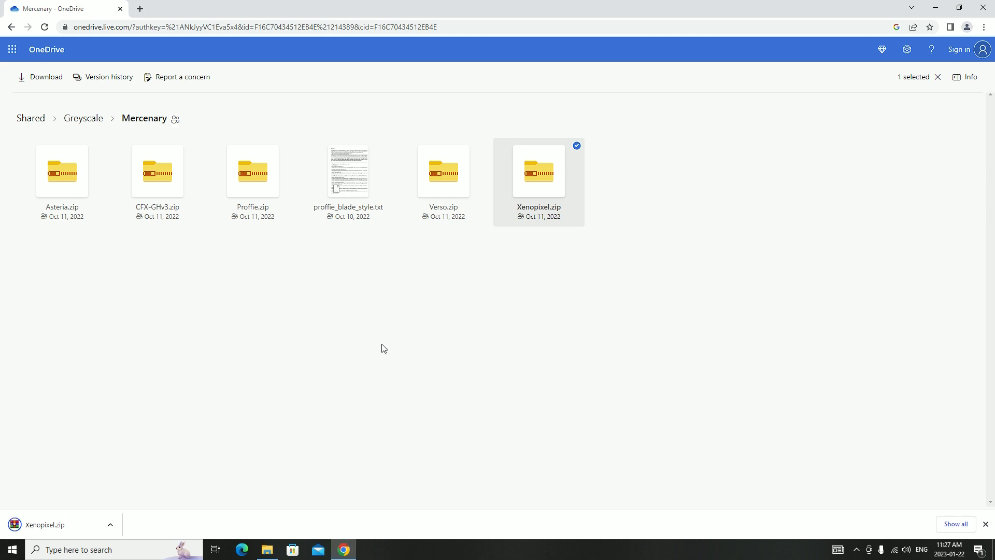
Extract the Xenopixel archive in Downloads to its own "Xenopixel" folder and open that folder in File Explorer
left_click(267, 549)
scroll(264, 222, "up", 5)
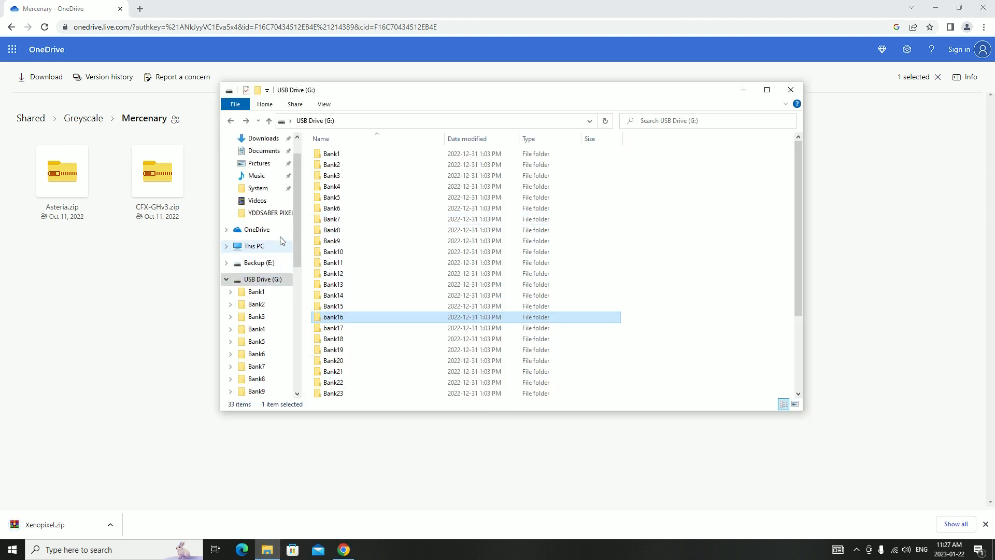
left_click(267, 172)
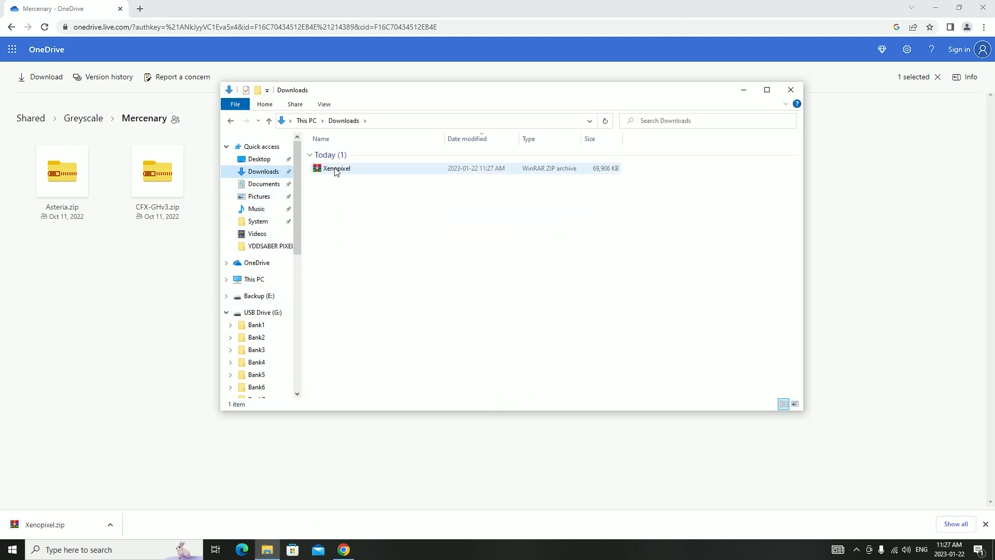
left_click(340, 169)
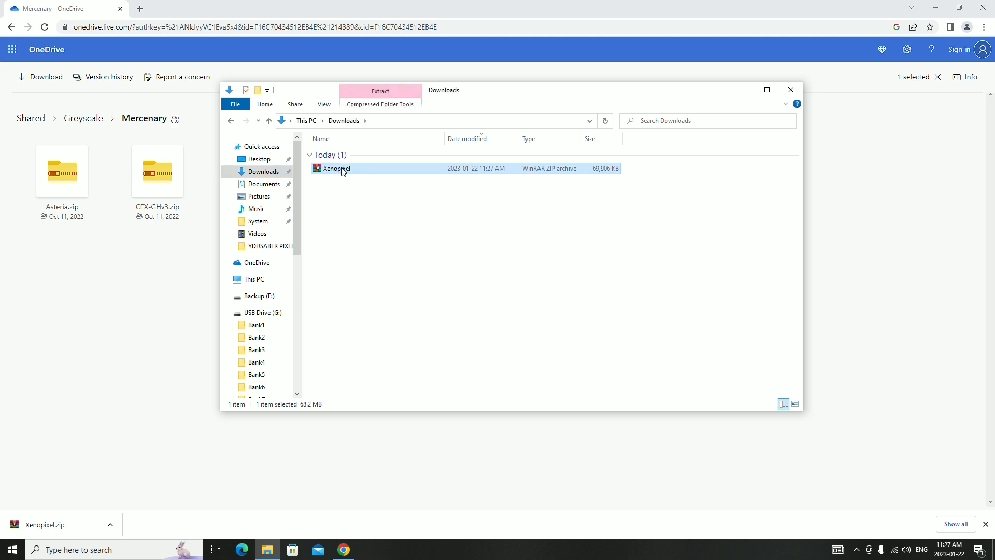
right_click(342, 172)
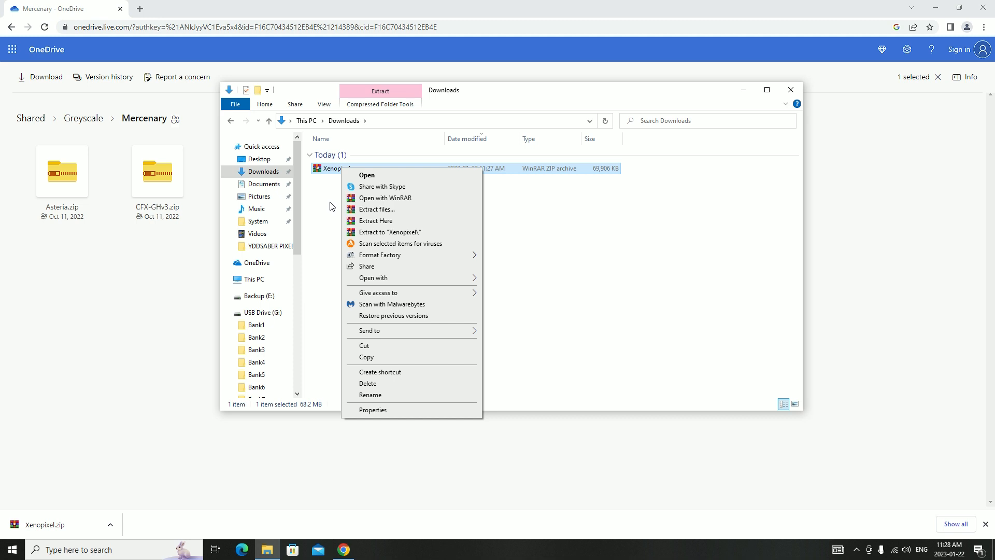
left_click(415, 234)
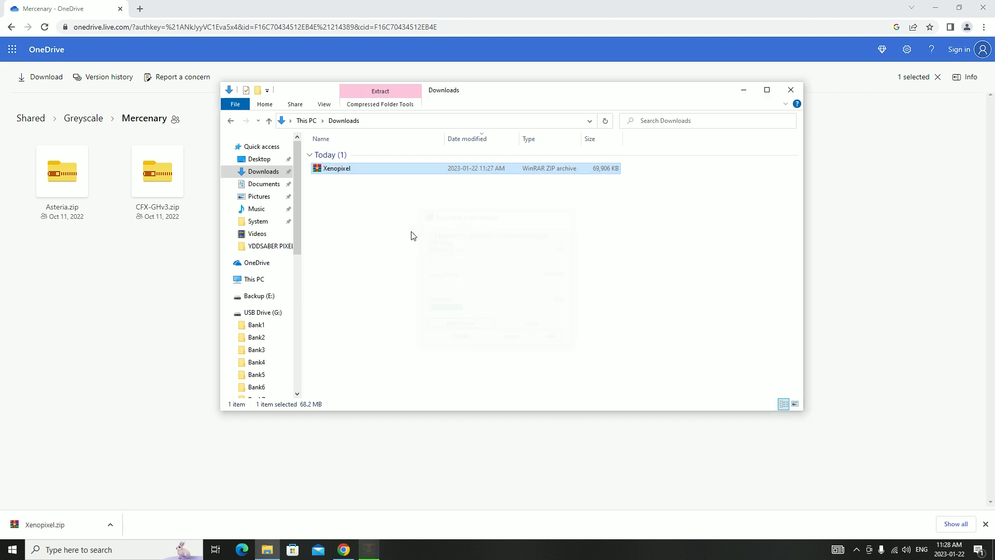
left_click(351, 195)
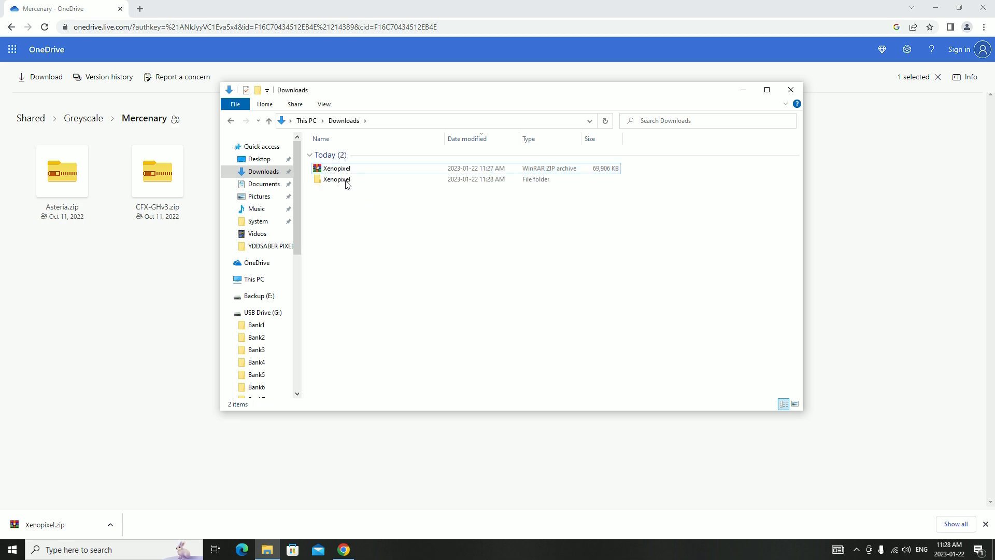
double_click(344, 179)
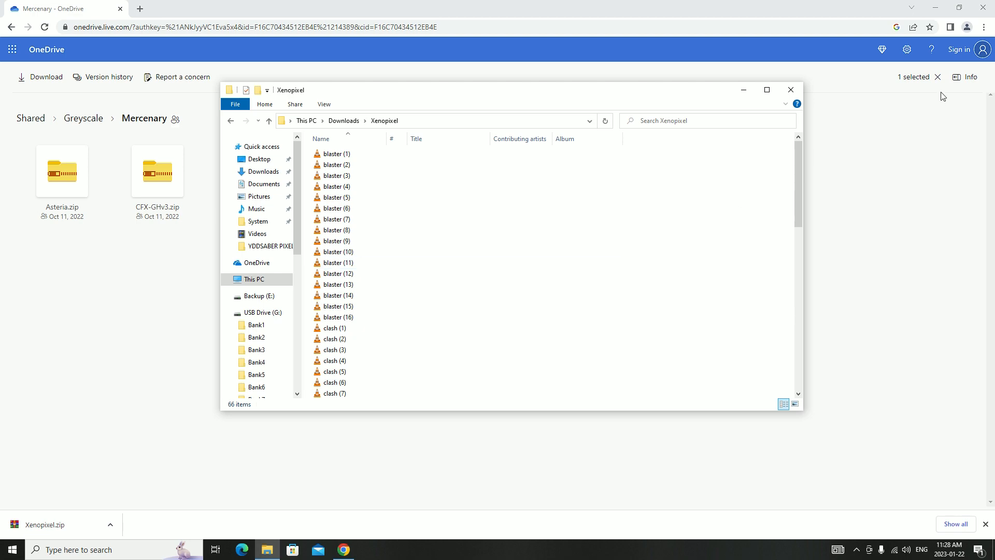
Return to the Mercenary folder in Chrome, add Asteria.zip to the selection and download the selected archives
left_click(940, 10)
left_click(941, 11)
left_click_drag(464, 93, 532, 105)
left_click(344, 549)
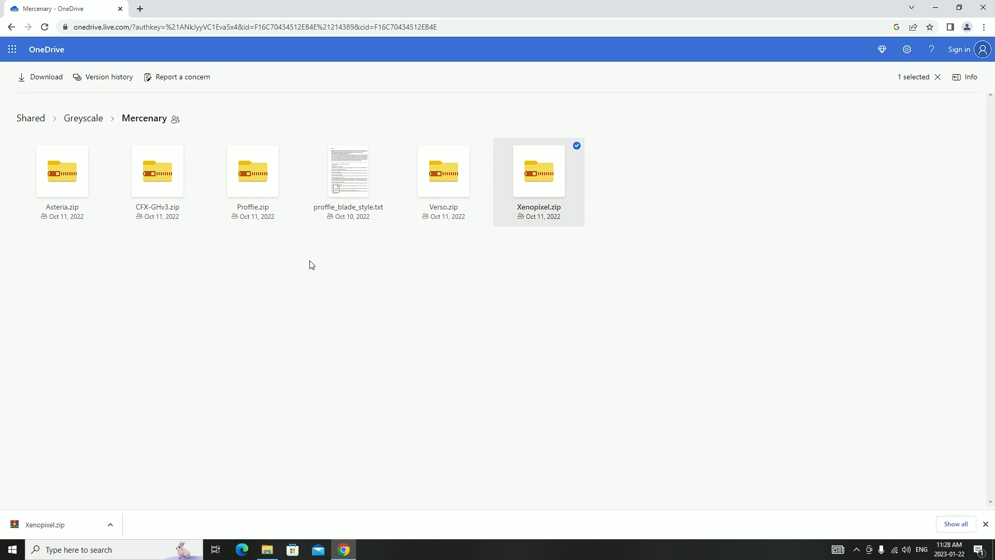
left_click(100, 146)
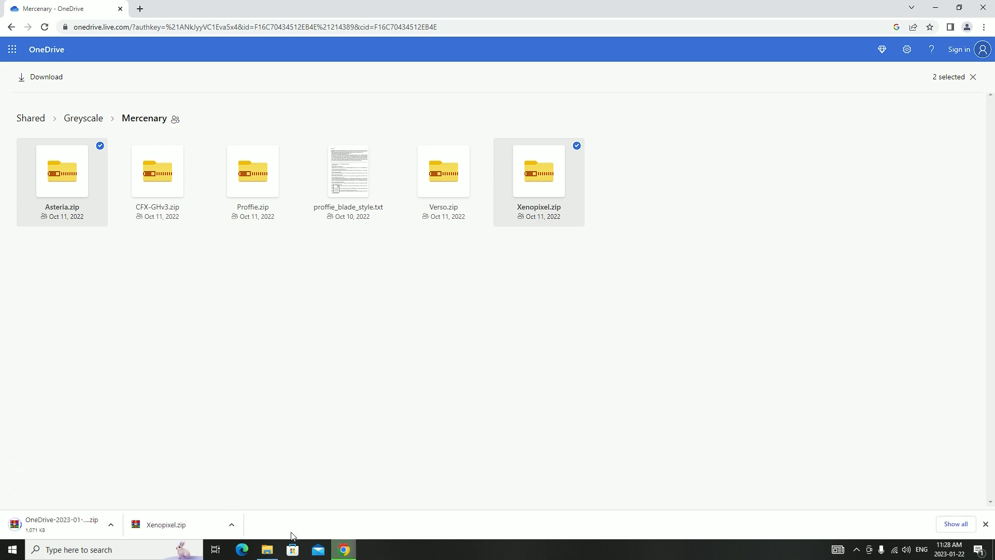
Extract the OneDrive-2023-01-22 archive in Downloads to a folder of the same name and open it
left_click(268, 555)
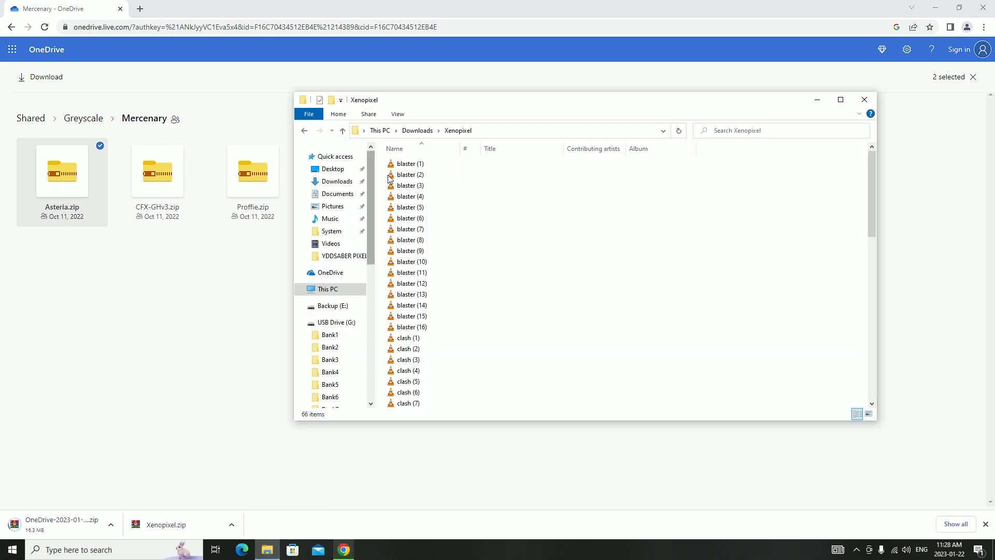
left_click(417, 130)
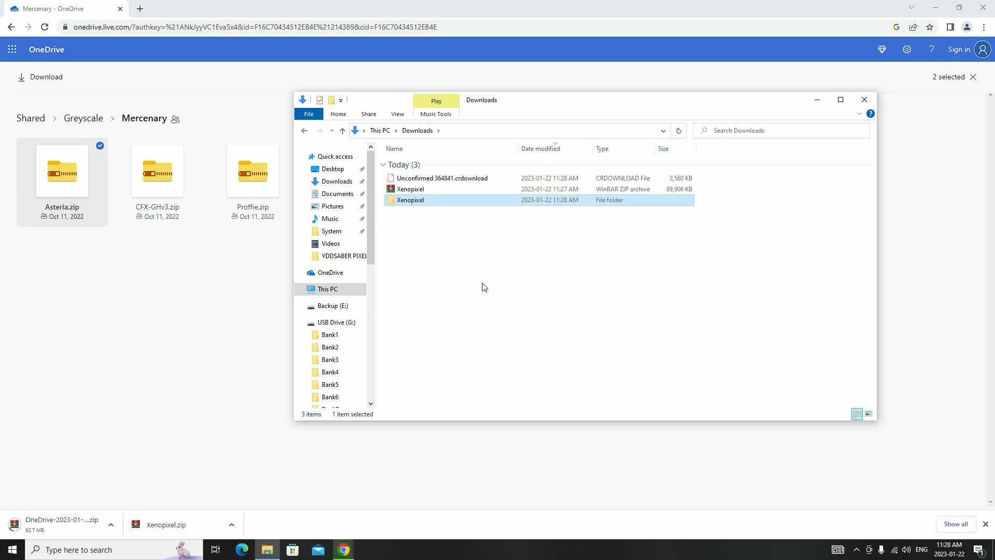
left_click(476, 271)
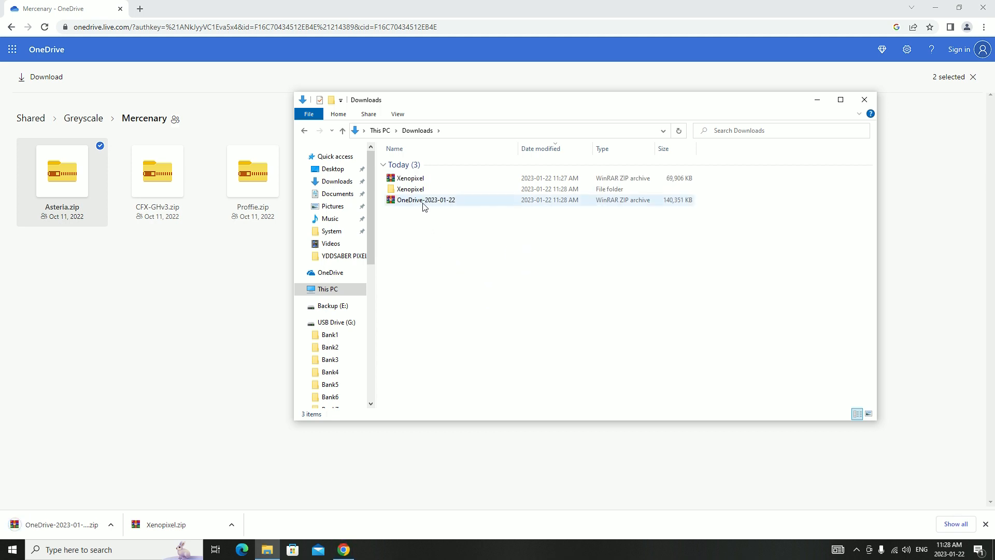
left_click(422, 201)
right_click(422, 202)
left_click(478, 268)
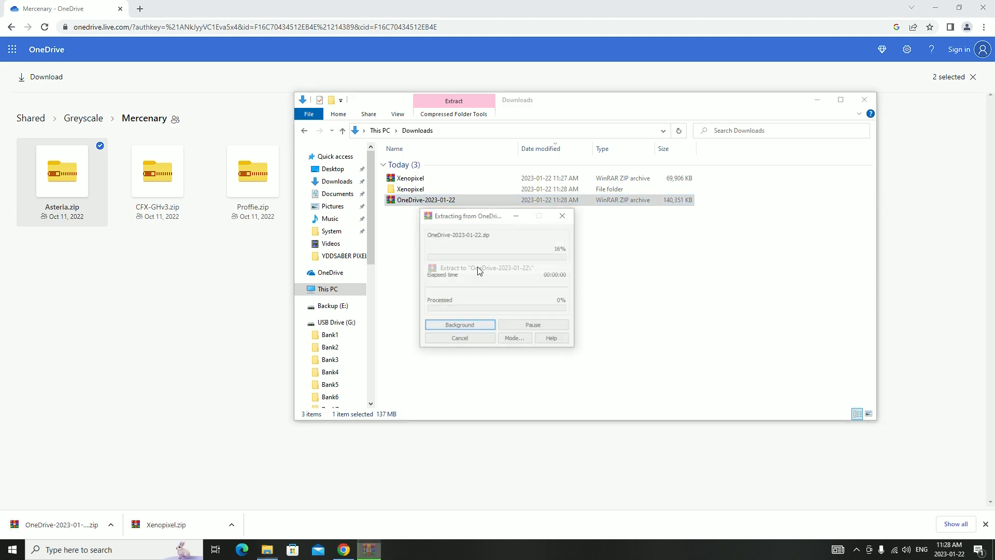
double_click(419, 212)
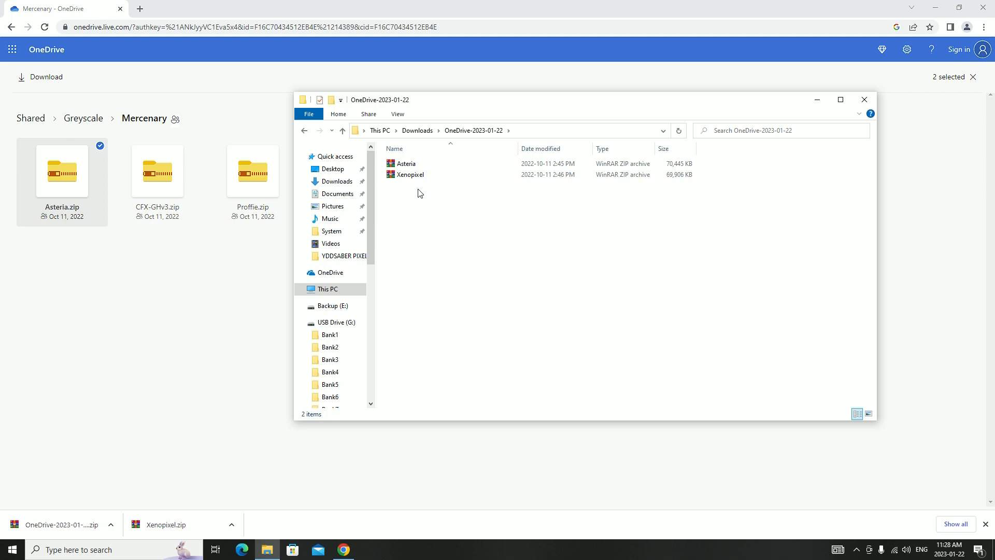
Extract the Asteria archive to its own "Asteria" folder and open that folder
right_click(408, 166)
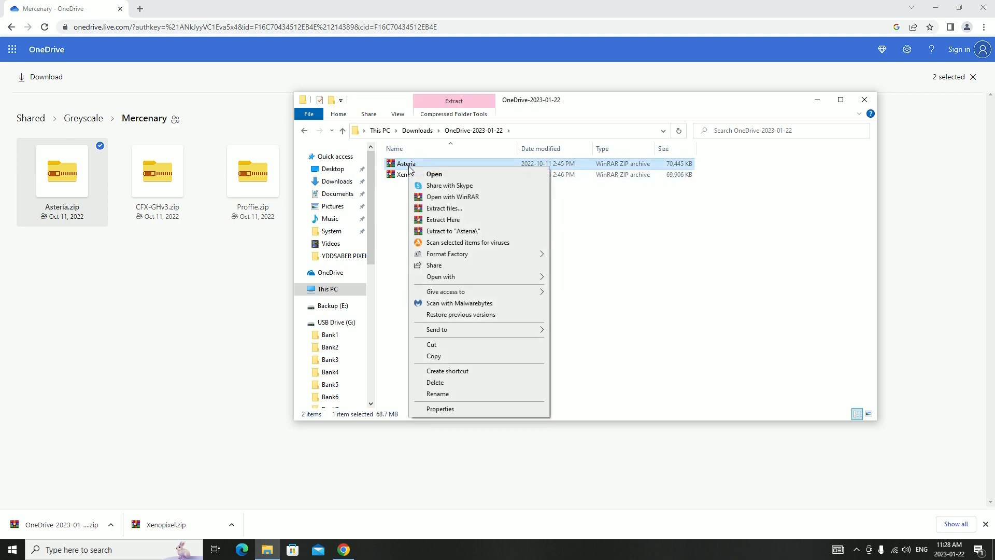
left_click(450, 230)
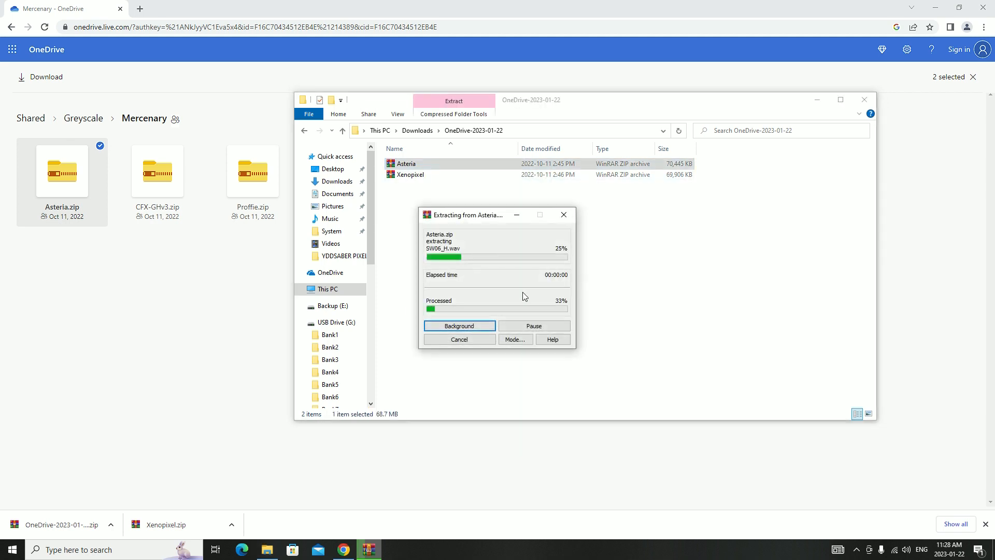
double_click(421, 164)
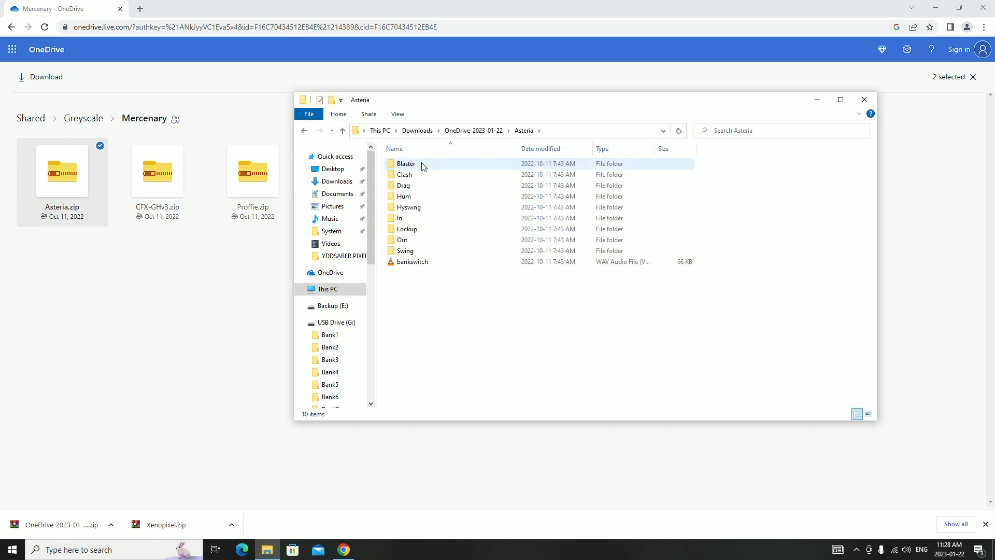
left_click_drag(475, 111, 478, 119)
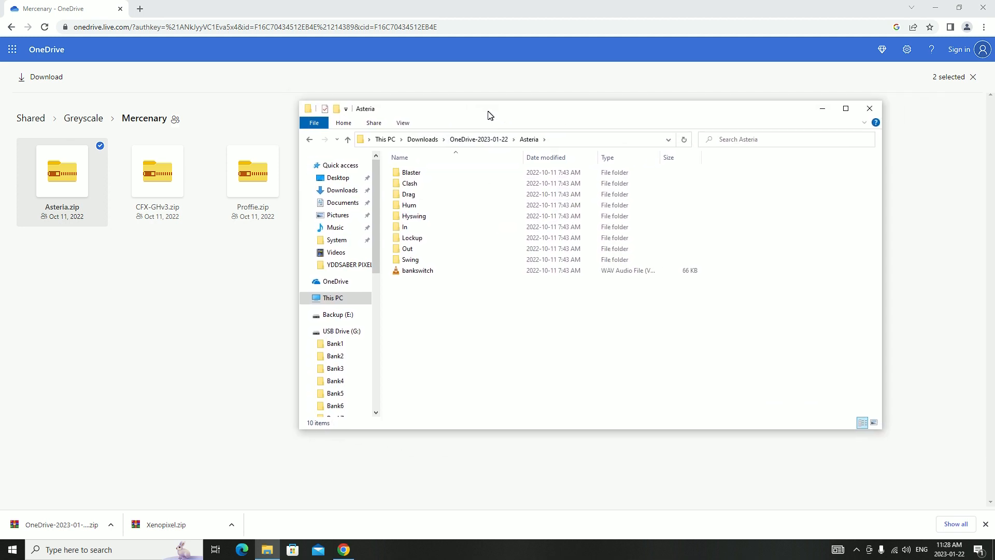
Open a second File Explorer window on Downloads and place it beside the Asteria folder window
right_click(267, 549)
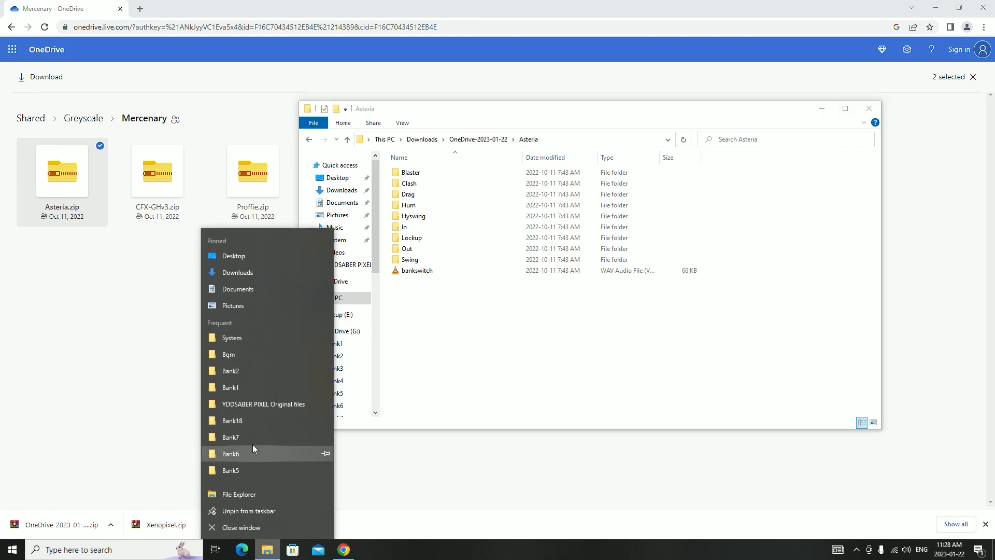
left_click(246, 338)
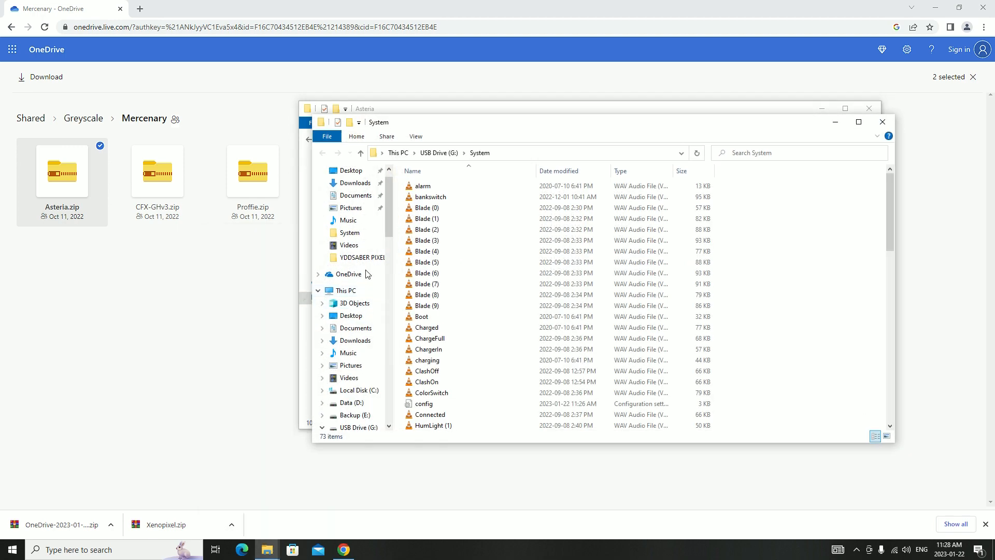
left_click(355, 183)
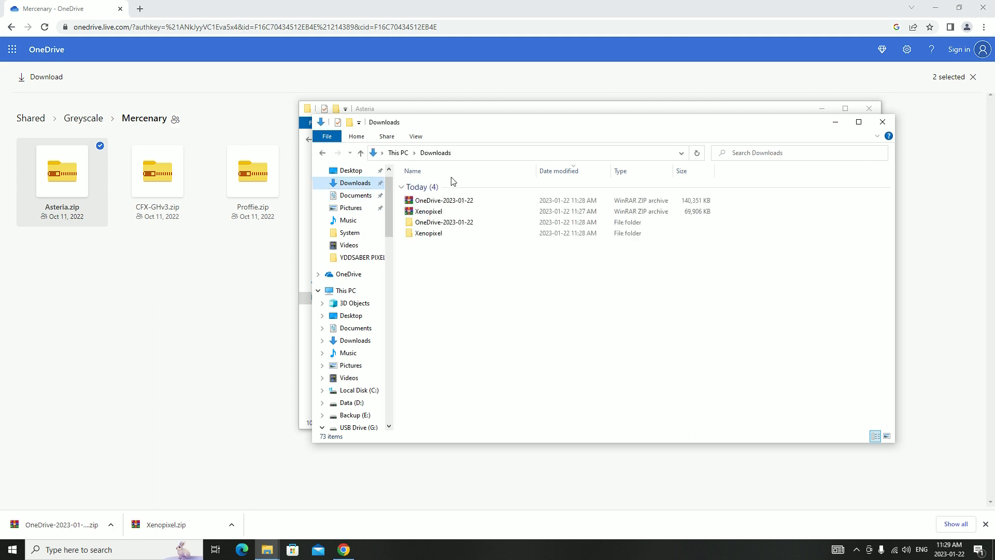
left_click_drag(542, 133, 746, 133)
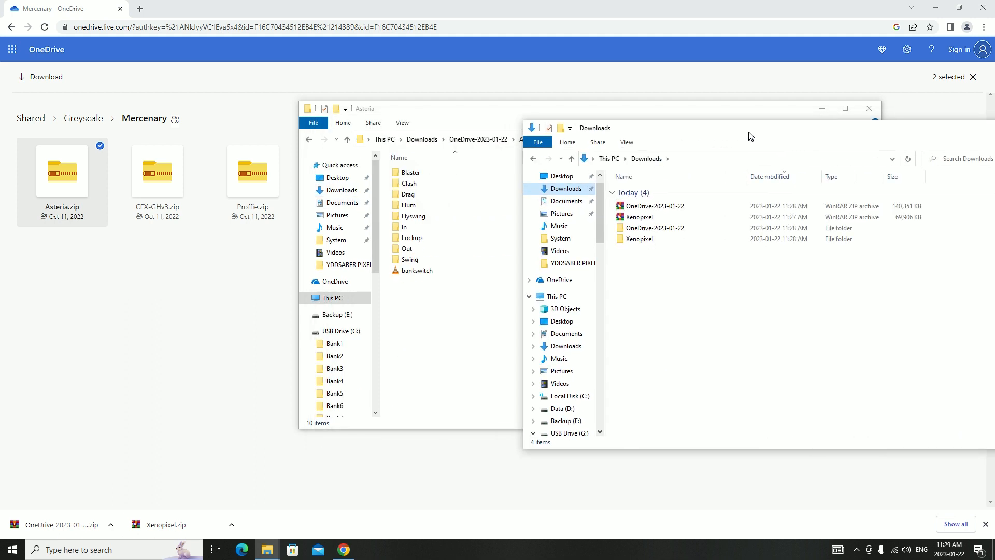
Open the extracted Xenopixel folder in the second window, arrange it beside the Asteria window and compare the two file layouts
double_click(642, 232)
left_click_drag(739, 128, 789, 128)
left_click_drag(499, 111, 346, 128)
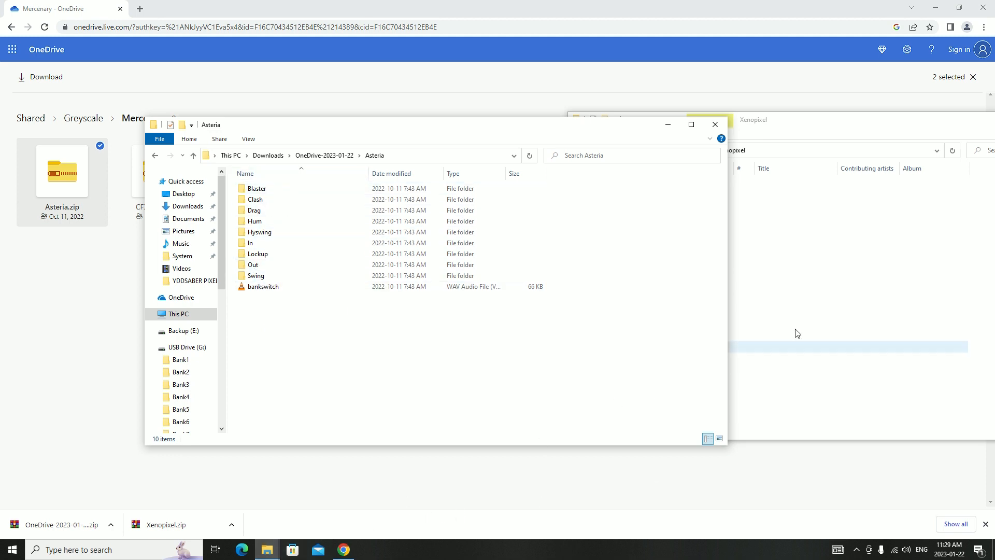
left_click(813, 315)
left_click_drag(782, 128, 764, 114)
scroll(766, 312, "down", 10)
scroll(764, 316, "down", 5)
scroll(764, 319, "up", 1)
scroll(764, 319, "down", 1)
scroll(747, 348, "up", 5)
scroll(745, 352, "up", 10)
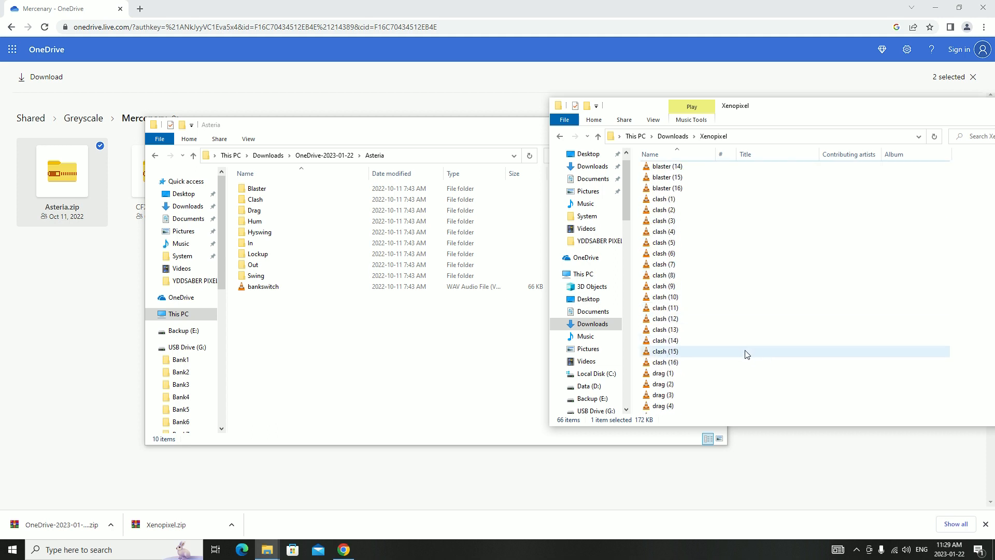
Close the Xenopixel folder window and move the Asteria window aside to free space on the desktop
left_click_drag(914, 121, 652, 125)
left_click(857, 109)
left_click_drag(401, 128, 693, 116)
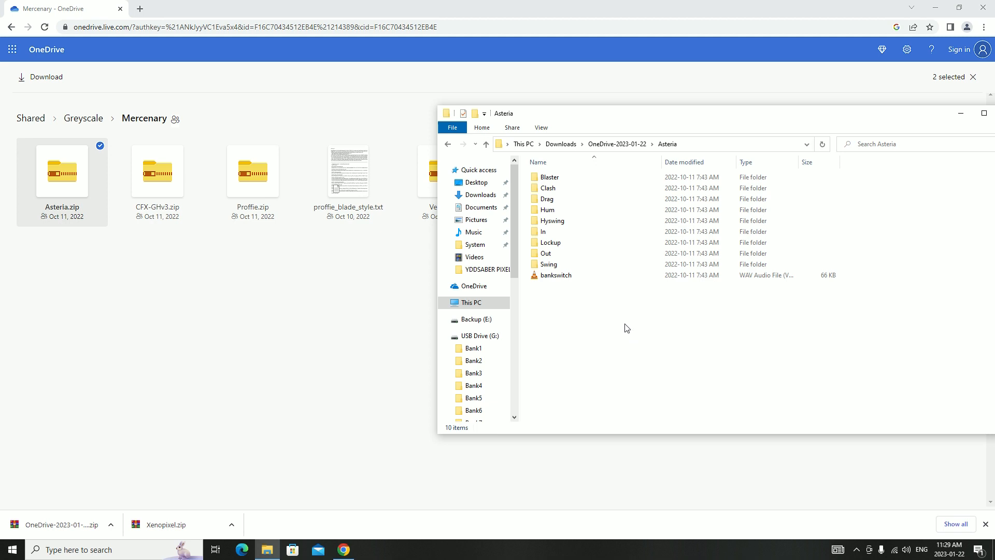
Open a new File Explorer window on USB Drive (G:) and snap it side by side with the Asteria window
right_click(268, 553)
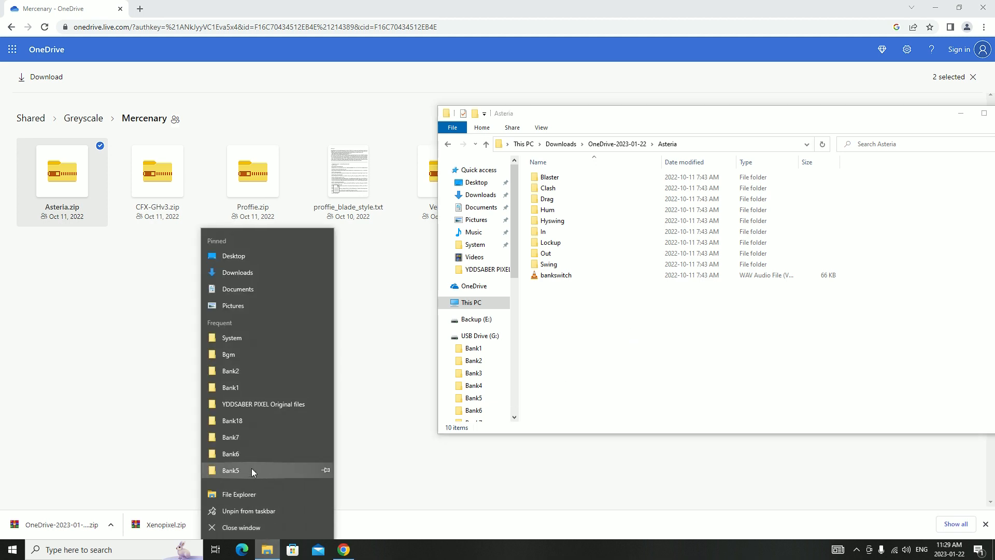
left_click(252, 492)
scroll(73, 306, "down", 2)
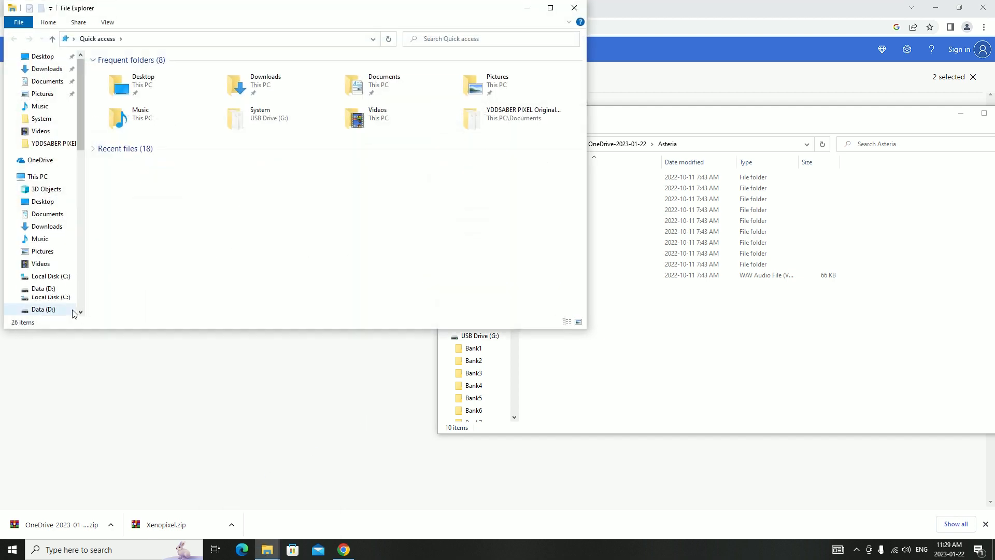
left_click(51, 276)
left_click_drag(470, 11, 1, 189)
left_click(689, 216)
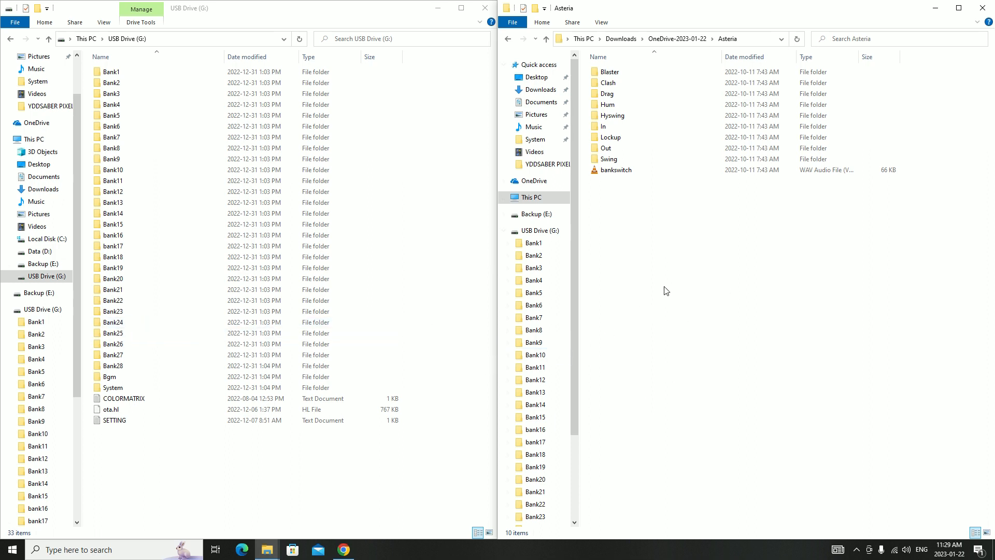
Create a new folder named "Bank29" in the root of USB Drive (G:)
right_click(119, 472)
mouse_move(182, 450)
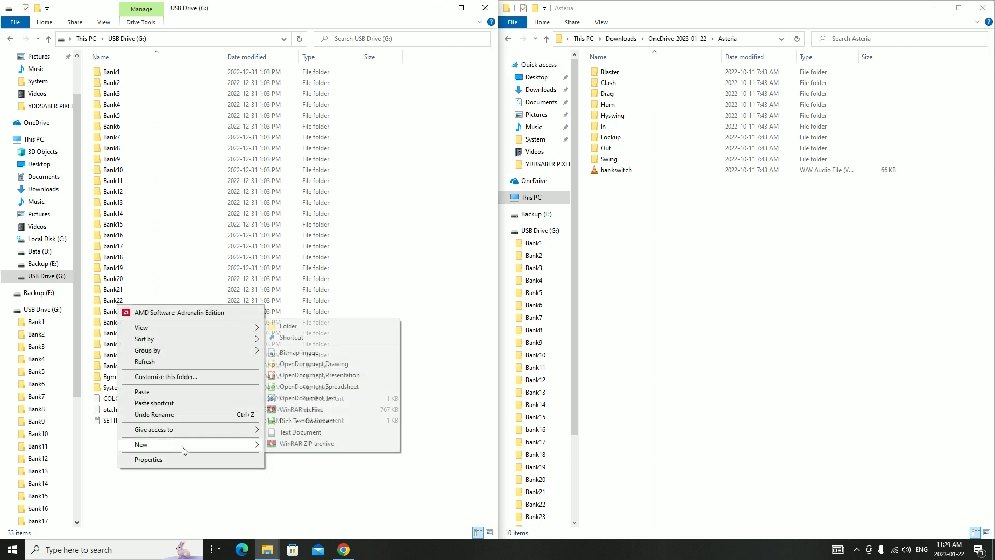
left_click(334, 327)
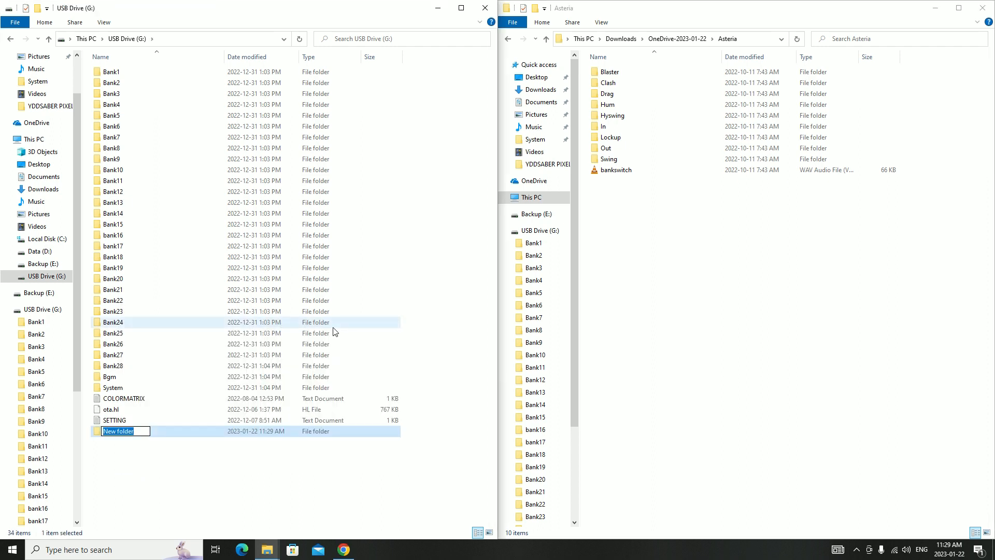
type("Bank29")
left_click(278, 484)
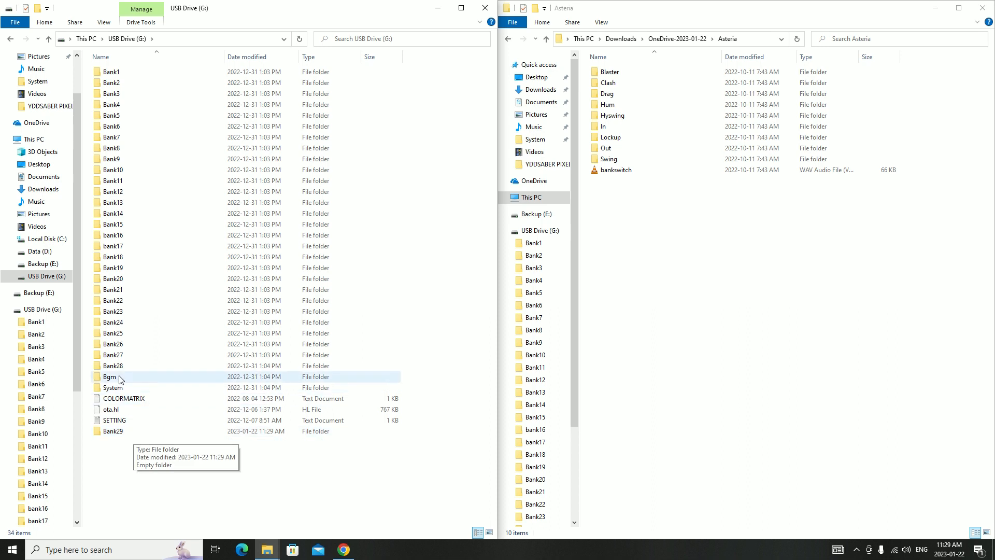
Copy all the Asteria folders and the bankswitch file into Bank29, and open Bank29 in the window that showed Asteria
left_click_drag(593, 221, 657, 69)
left_click_drag(662, 116, 115, 433)
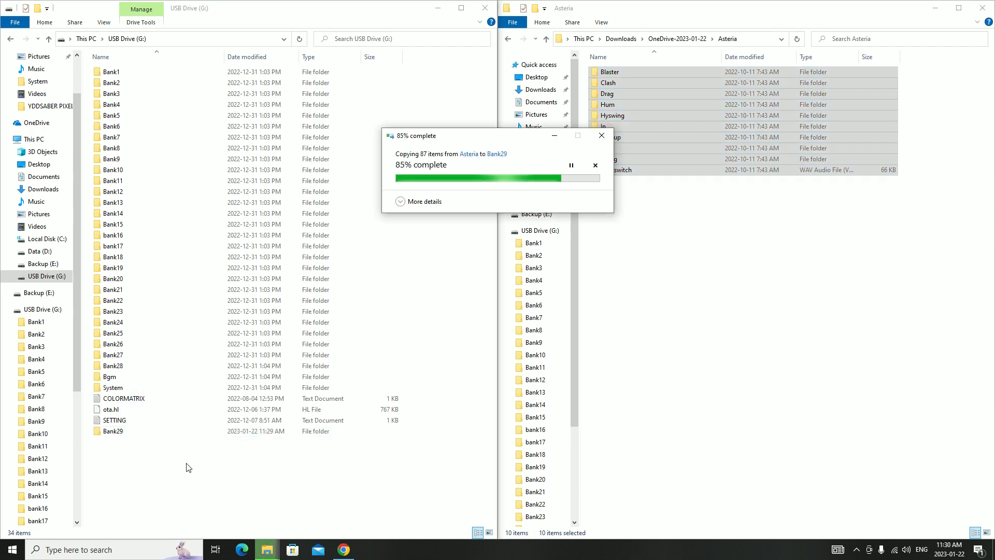
left_click_drag(574, 332, 573, 432)
left_click(547, 472)
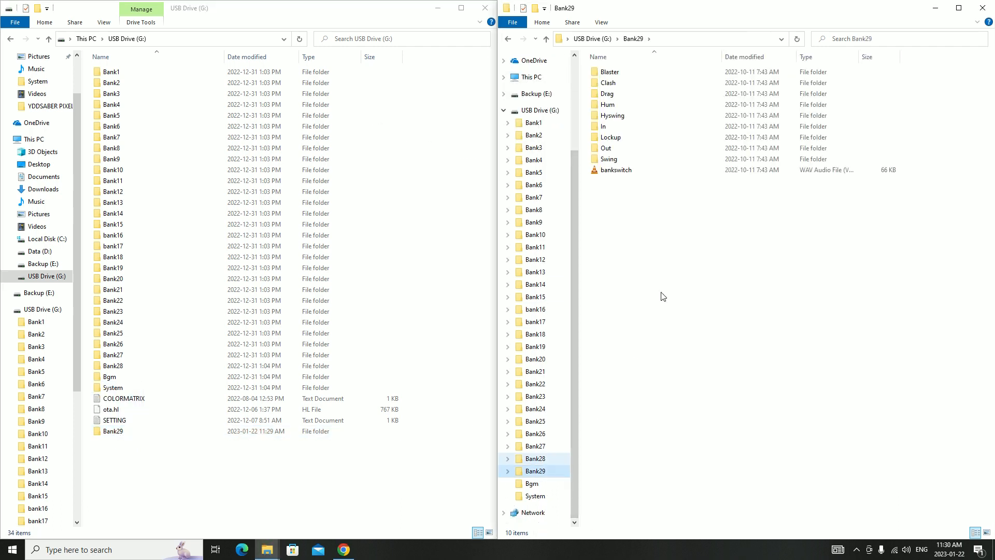
Open Bank28's Blaster folder in the USB drive window and Bank29's Blaster folder in the other to compare file naming
left_click(122, 367)
double_click(122, 371)
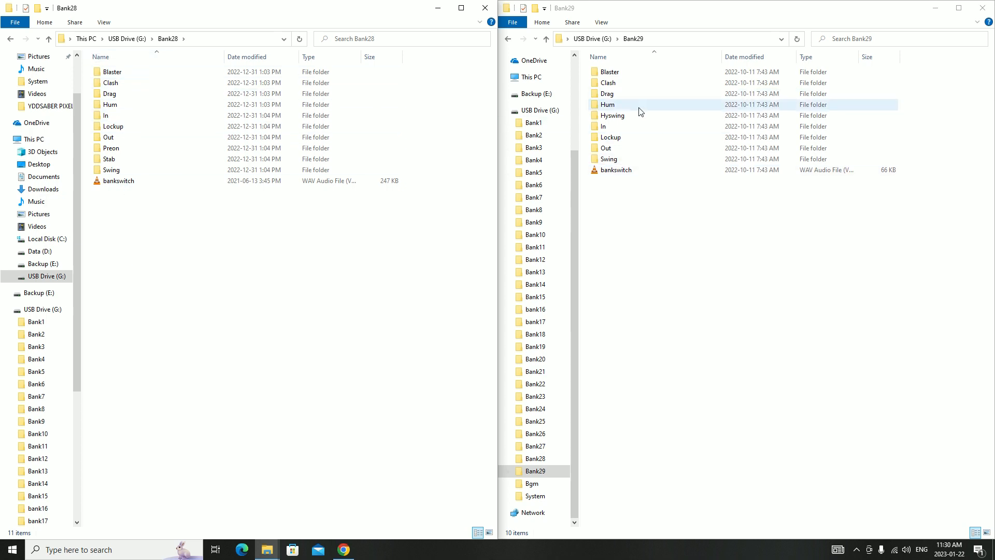
double_click(173, 74)
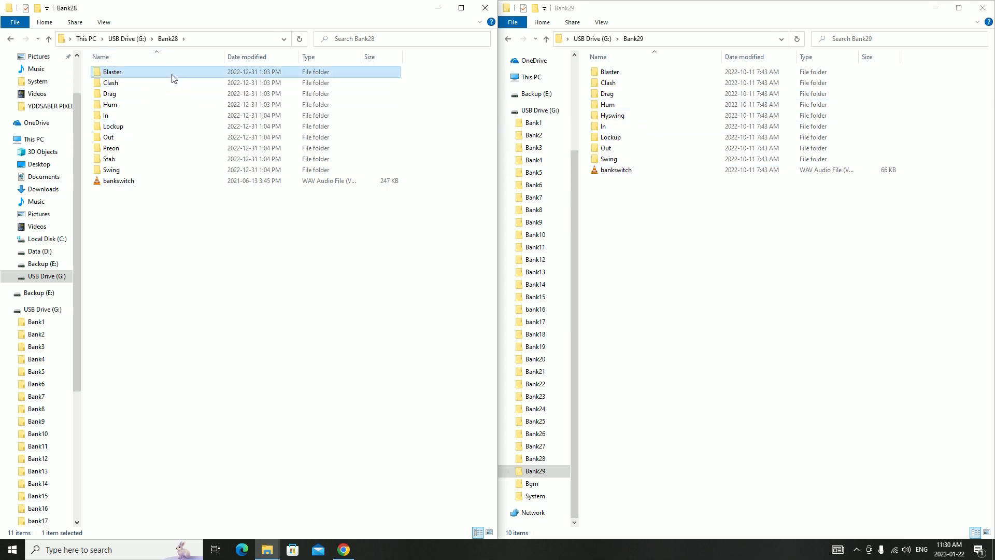
double_click(621, 74)
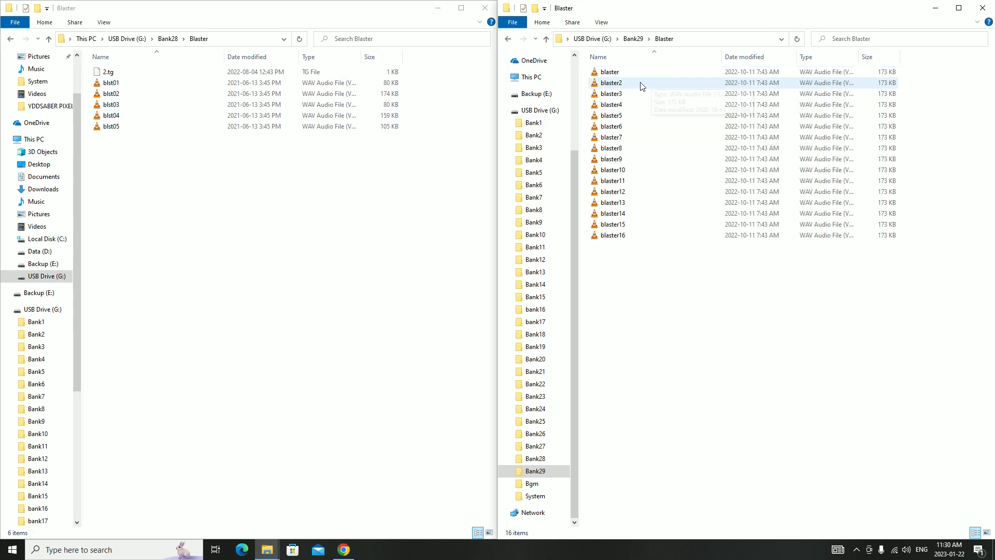
Batch-rename all the blaster sound files in Bank29's Blaster folder with the base name "blst0"
left_click(621, 75)
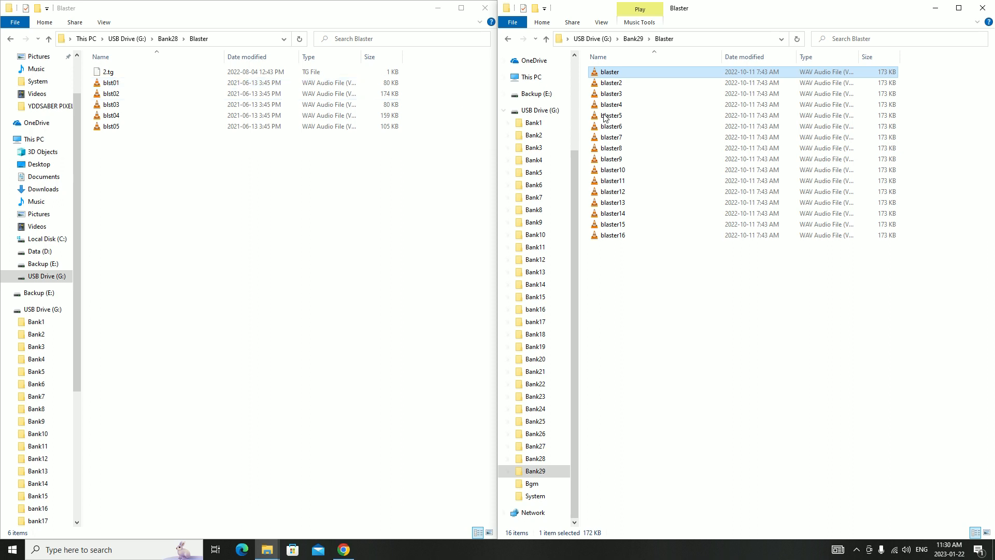
left_click(611, 235, "shift")
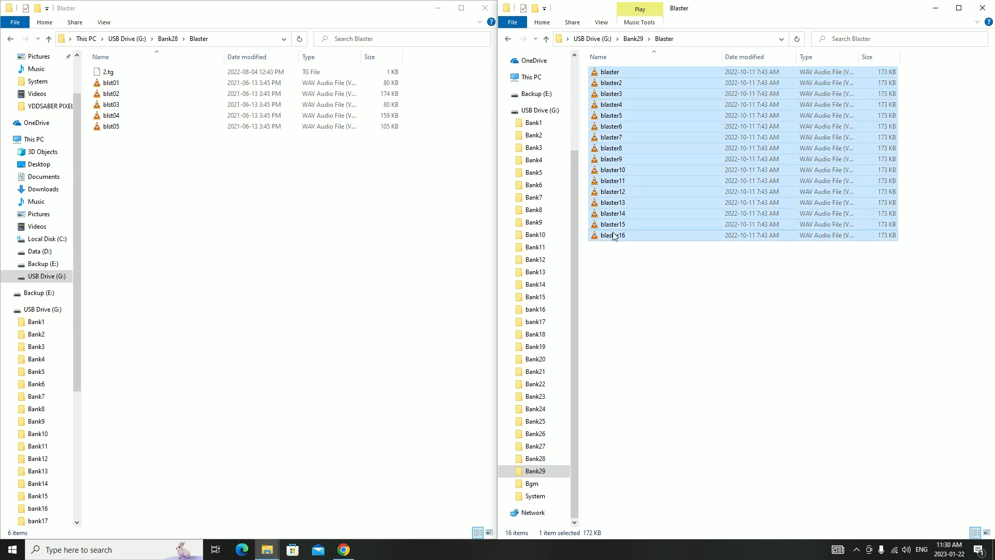
right_click(610, 104)
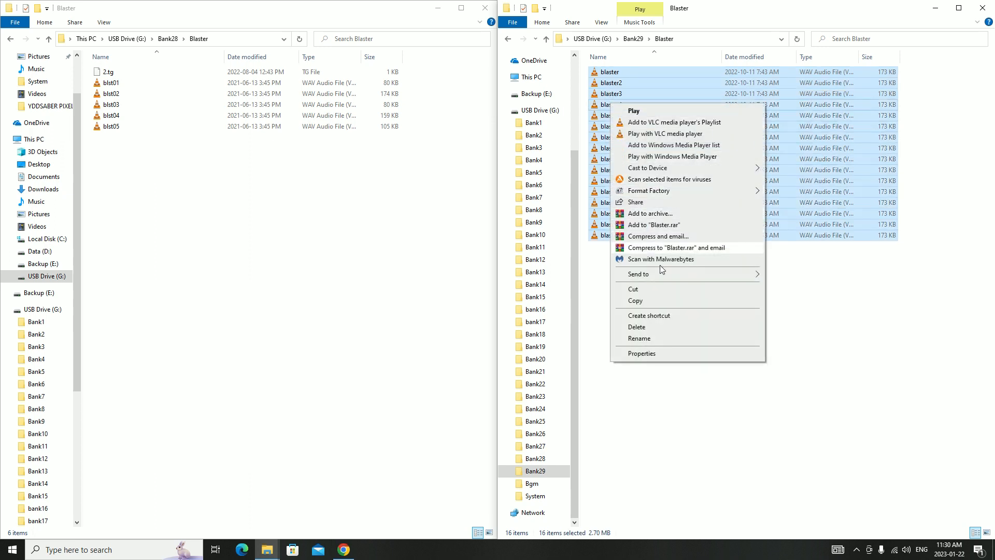
left_click(660, 339)
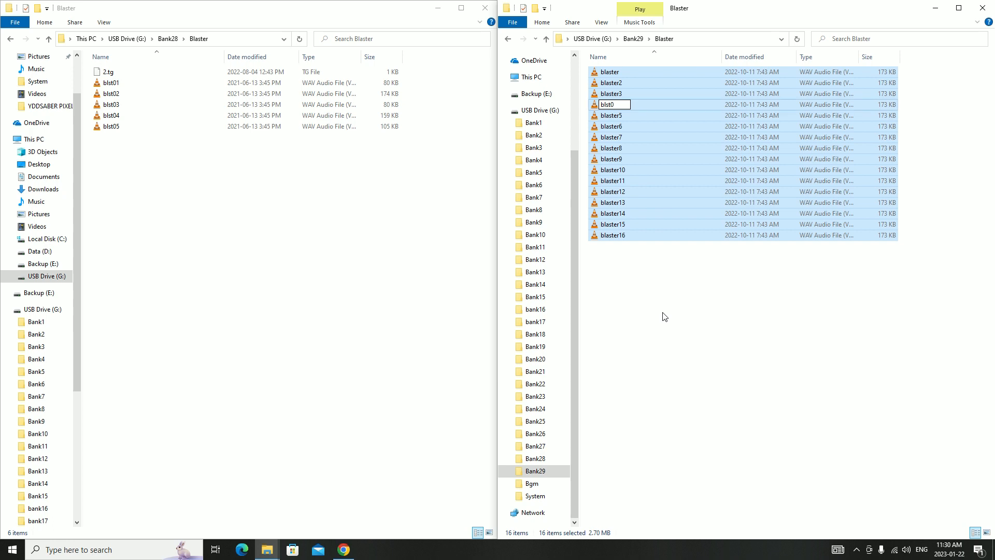
type("blst0")
key("Return")
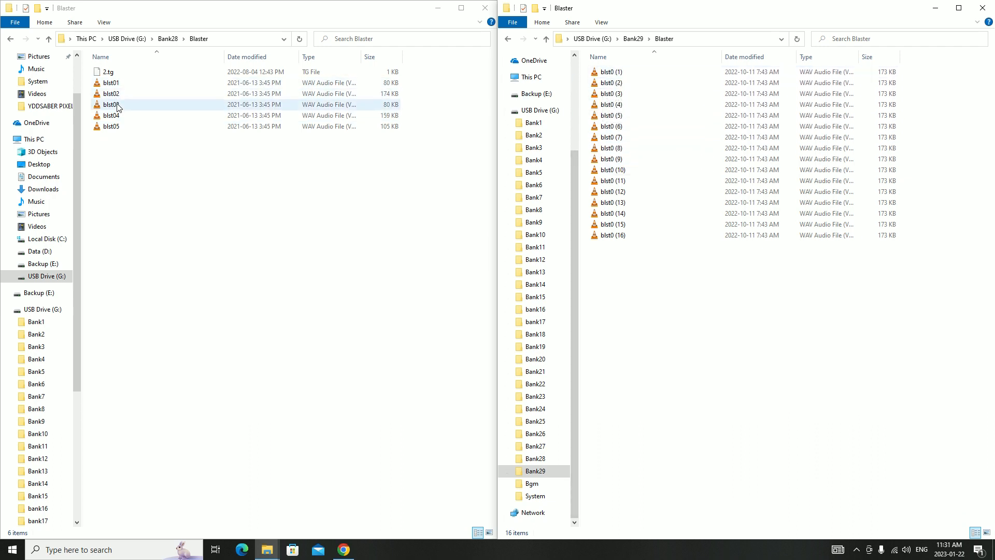
Rename the files blst0 (1) and blst0 (2) as blst01 and blst02
left_click(625, 73)
type("blst01")
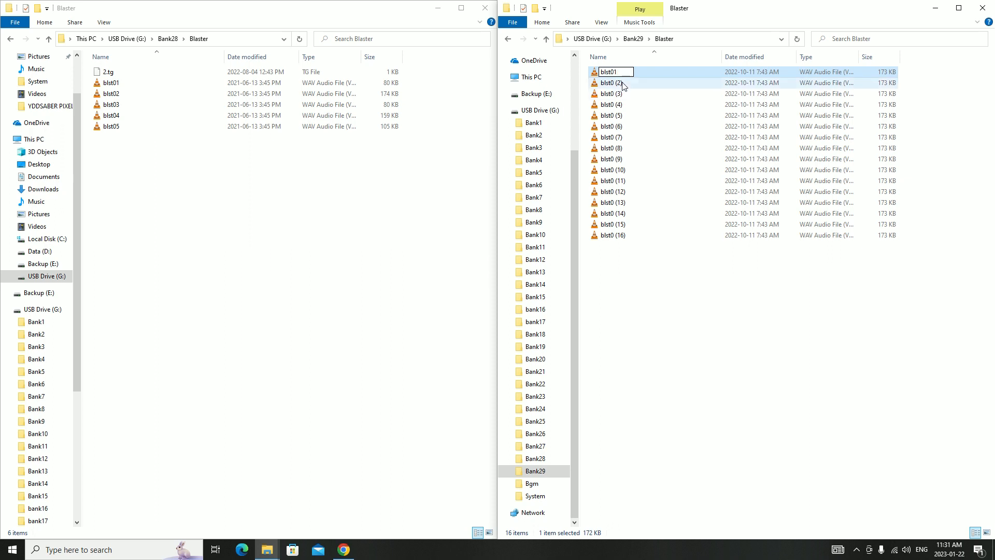
left_click(621, 86)
key("F2")
key("End")
key("BackSpace")
key("BackSpace")
key("BackSpace")
key("BackSpace")
type("2")
Rename the files blst0 (3) and blst0 (4) as blst03 and blst04
left_click(620, 95)
key("F2")
key("End")
key("BackSpace")
key("BackSpace")
key("BackSpace")
key("BackSpace")
type("3")
left_click(618, 108)
key("F2")
key("End")
key("BackSpace")
key("BackSpace")
key("BackSpace")
key("BackSpace")
key("4")
Rename the files blst0 (5) and blst0 (6) as blst05 and blst06
left_click(619, 115)
key("F2")
key("End")
key("BackSpace")
key("BackSpace")
key("BackSpace")
key("BackSpace")
key("5")
left_click(618, 126)
key("F2")
key("End")
key("BackSpace")
key("BackSpace")
key("BackSpace")
key("BackSpace")
key("6")
Rename the files blst0 (7) and blst0 (8) as blst07 and blst08
left_click(620, 137)
key("F2")
key("End")
key("BackSpace")
key("BackSpace")
key("BackSpace")
key("BackSpace")
key("7")
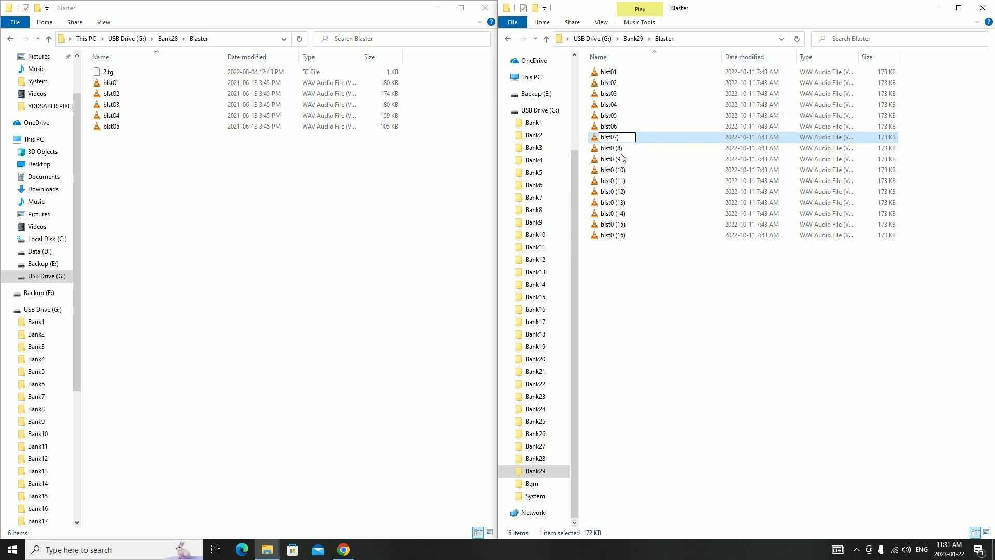
left_click(619, 148)
key("F2")
key("End")
key("BackSpace")
key("BackSpace")
key("BackSpace")
key("BackSpace")
key("8")
Rename the file blst0 (9) as blst09
left_click(620, 159)
key("F2")
key("End")
key("BackSpace")
key("BackSpace")
key("BackSpace")
key("BackSpace")
key("9")
Rename the file blst0 (10) as blst10, removing the extra zero, space and parentheses
left_click(626, 171)
key("F2")
key("End")
key("Left")
key("Left")
key("Left")
key("BackSpace")
key("BackSpace")
key("End")
key("BackSpace")
left_click(632, 180)
left_click(613, 171)
key("F2")
key("End")
key("Left")
key("Left")
key("BackSpace")
Rename the file blst0 (11) as blst11 and select the file blst0 (12)
left_click(626, 182)
key("F2")
key("End")
key("Left")
key("Left")
key("Left")
key("BackSpace")
key("BackSpace")
key("BackSpace")
key("End")
key("BackSpace")
left_click(622, 193)
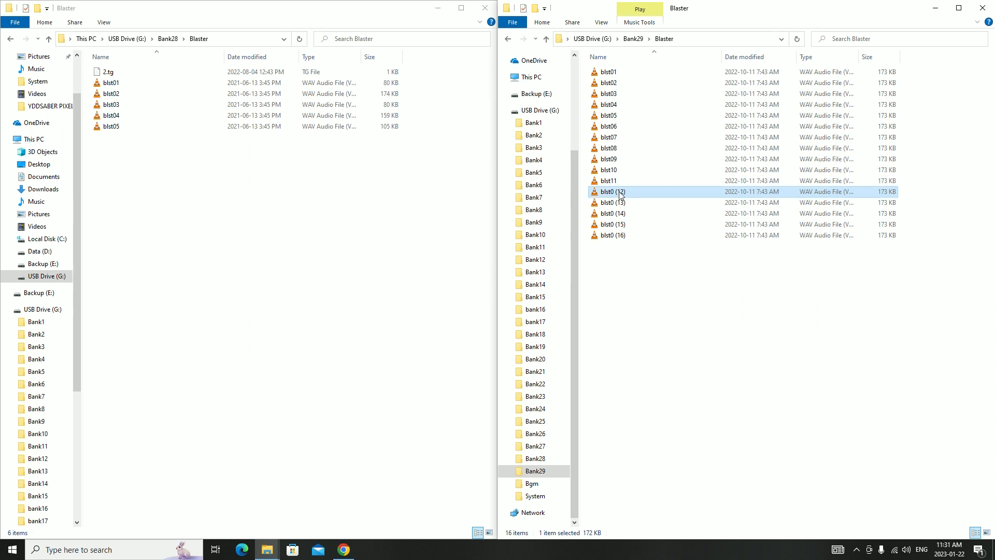
Rename the file blst0 (12) as blst12, removing the extra zero, space and parentheses
key("F2")
key("End")
key("Left")
key("Left")
key("Left")
key("BackSpace")
key("BackSpace")
key("BackSpace")
Rename the file blst0 (13) as blst13
key("End")
key("BackSpace")
left_click(626, 204)
key("F2")
Rename the file blst0 (14) as blst14
key("End")
key("Left")
key("Left")
key("Left")
key("BackSpace")
key("BackSpace")
key("BackSpace")
Rename the file blst0 (15) as blst15
key("End")
key("BackSpace")
left_click(619, 215)
key("F2")
Rename the file blst0 (16) as blst16 and clear the file selection
key("End")
key("Left")
key("Left")
key("Left")
key("BackSpace")
key("BackSpace")
key("BackSpace")
key("End")
key("BackSpace")
left_click(619, 224)
key("F2")
key("End")
key("Left")
key("Left")
key("Left")
key("BackSpace")
key("BackSpace")
key("BackSpace")
key("End")
key("BackSpace")
left_click(619, 235)
key("F2")
key("End")
key("Left")
key("Left")
key("Left")
key("BackSpace")
key("BackSpace")
key("BackSpace")
key("End")
key("BackSpace")
left_click(637, 269)
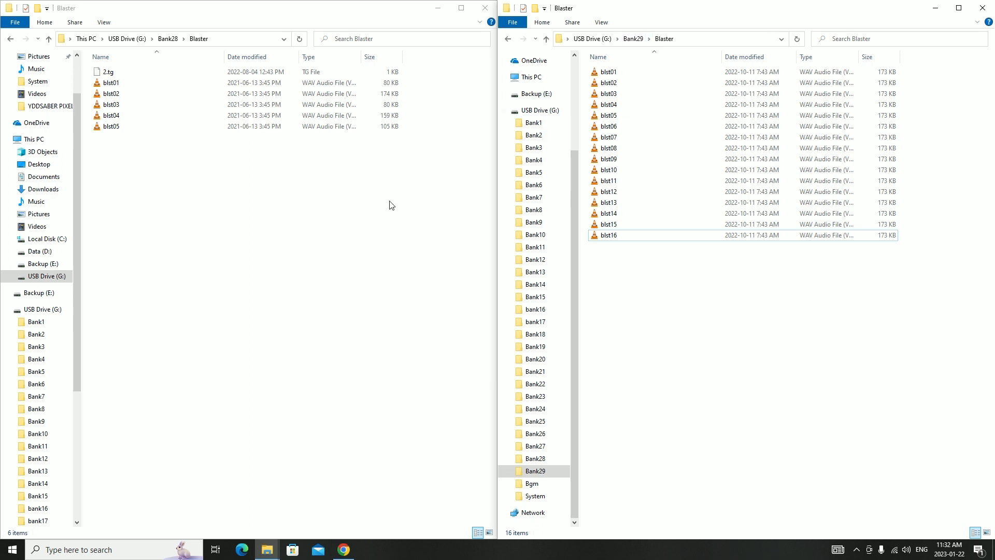
Leave both Blaster folders and open the Clash folders of Bank29 and Bank28 side by side
left_click(110, 73)
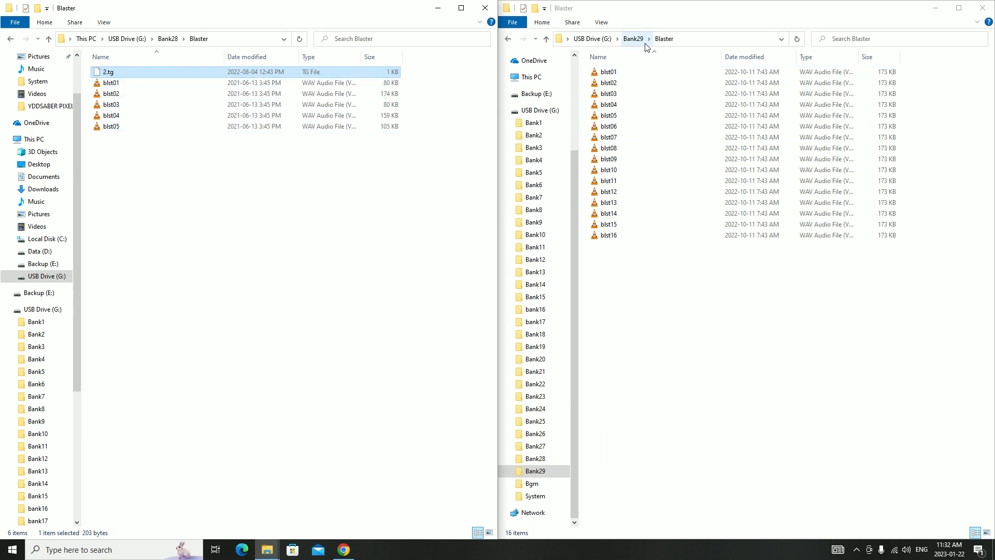
left_click(172, 39)
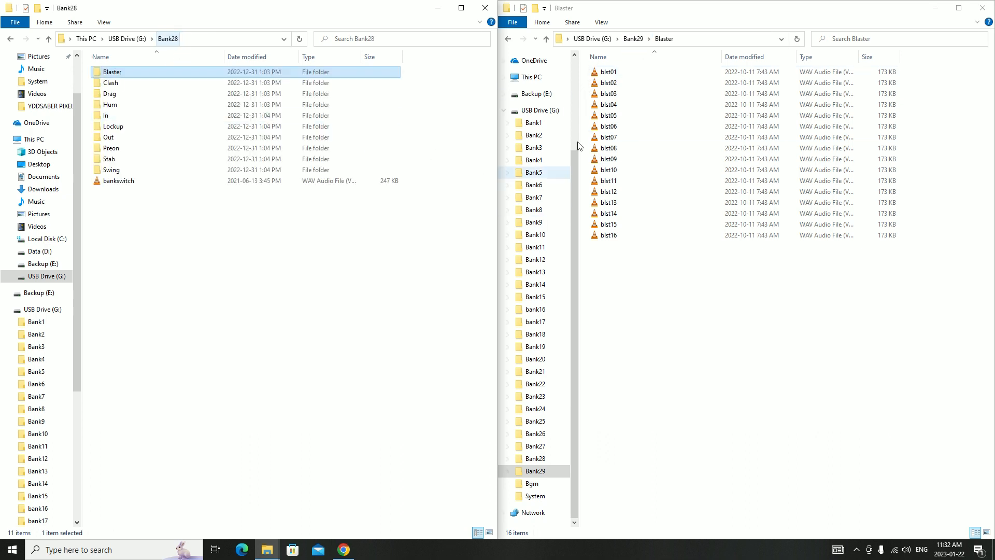
left_click(633, 39)
left_click(615, 85)
double_click(615, 85)
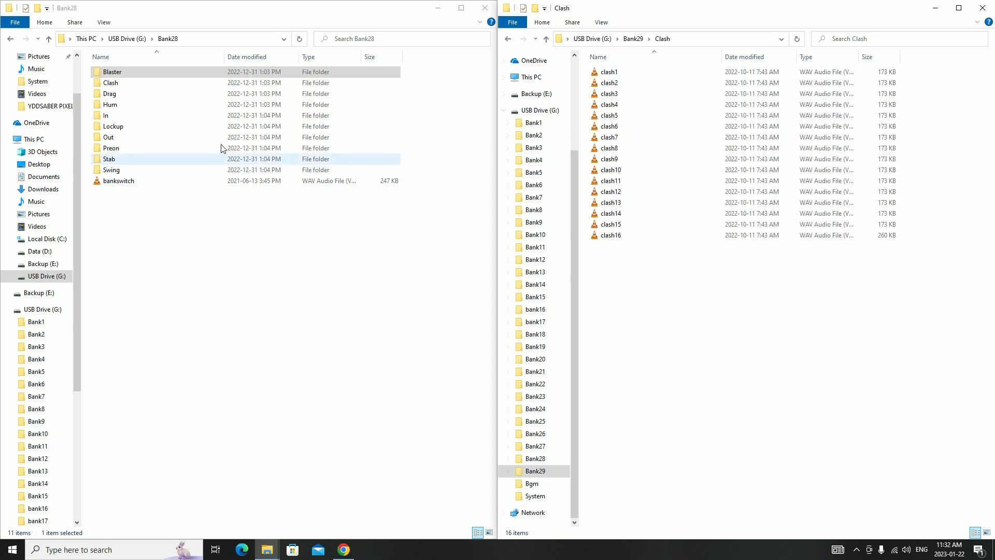
double_click(132, 86)
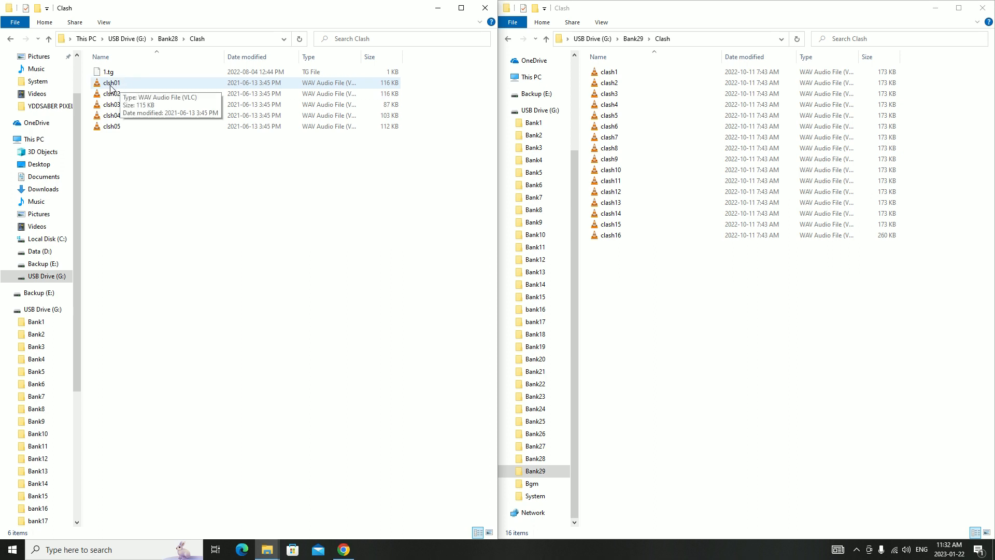
Batch-rename all the clash sound files in Bank29's Clash folder with the base name clsh
left_click(614, 72)
left_click(604, 236, "shift")
right_click(609, 180)
left_click(657, 410)
type("clsh")
key("Return")
Rename the files clsh (1) and clsh (2) as clsh01 and clsh02
left_click(613, 73)
left_click(614, 73)
type("0")
left_click(613, 84)
left_click(614, 84)
key("BackSpace")
key("BackSpace")
type("0")
Rename the files clsh (3) and clsh (4) as clsh03 and clsh04
left_click(614, 95)
left_click(614, 94)
key("BackSpace")
key("BackSpace")
type("0")
left_click(614, 106)
left_click(614, 105)
key("BackSpace")
key("BackSpace")
type("0")
Rename the files clsh (5) and clsh (6) as clsh05 and clsh06
left_click(615, 117)
left_click(614, 117)
key("BackSpace")
key("BackSpace")
type("0")
left_click(615, 128)
key("BackSpace")
key("BackSpace")
type("0")
Rename the files clsh (7) and clsh (8) as clsh07 and clsh08
left_click(615, 138)
key("BackSpace")
key("BackSpace")
type("0")
left_click(615, 149)
left_click(615, 149)
key("BackSpace")
key("BackSpace")
type("08)")
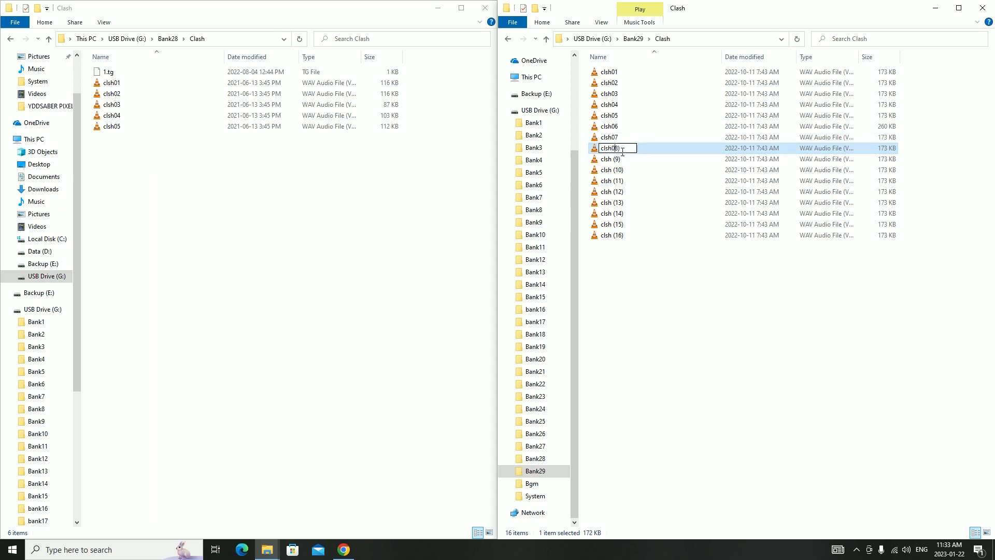
Rename the files clsh (9) and clsh (10) as clsh09 and clsh10
left_click(614, 160)
left_click(614, 160)
key("Delete")
key("Delete")
type("0")
left_click(614, 171)
left_click(613, 171)
key("Delete")
key("Delete")
Rename the files clsh (11) and clsh (12) as clsh11 and clsh12, removing the space and parentheses
left_click(616, 182)
key("Delete")
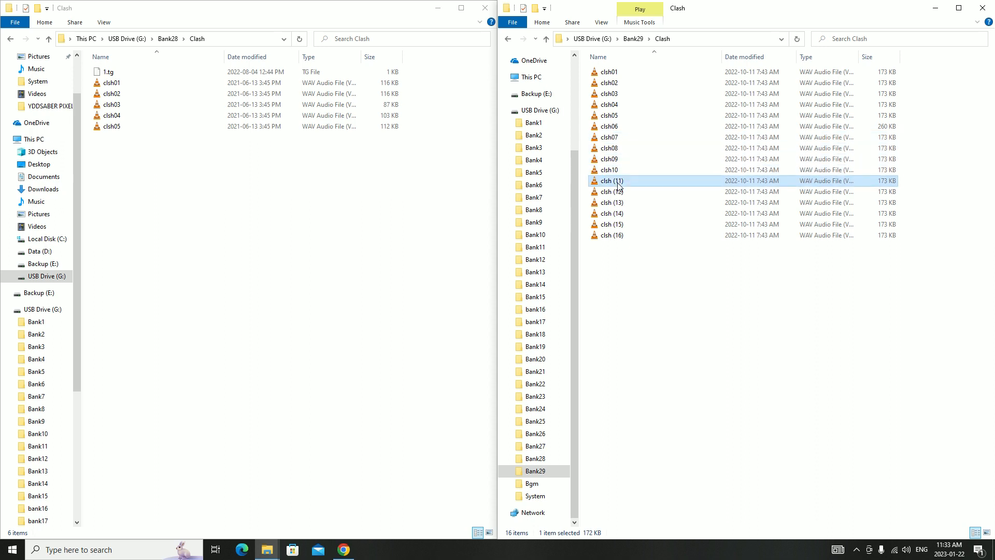
key("Delete")
key("End")
key("BackSpace")
left_click(616, 192)
key("Delete")
key("Delete")
key("End")
key("BackSpace")
Rename the files clsh (13) and clsh (14) as clsh13 and clsh14
left_click(615, 203)
key("Delete")
key("Delete")
key("End")
key("BackSpace")
left_click(615, 214)
key("Delete")
key("Delete")
key("End")
key("BackSpace")
Rename the files clsh (15) and clsh (16) as clsh15 and clsh16 and clear the file selection
left_click(617, 226)
key("Delete")
key("Delete")
key("End")
key("BackSpace")
left_click(615, 236)
left_click(615, 237)
key("Delete")
key("Delete")
key("End")
key("BackSpace")
key("Return")
left_click(664, 309)
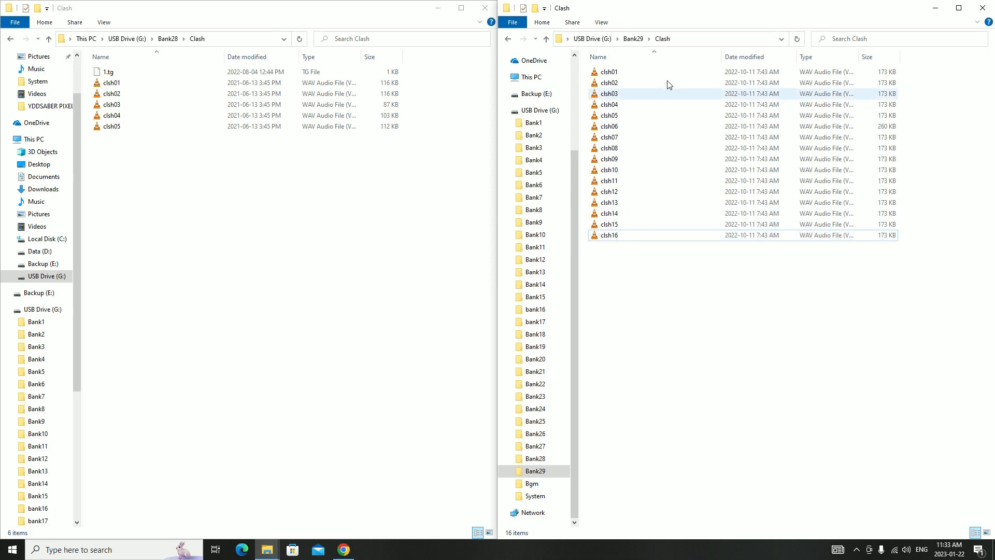
Open the Drag folders of Bank29 and Bank28 side by side to compare their file names
left_click(633, 38)
double_click(624, 96)
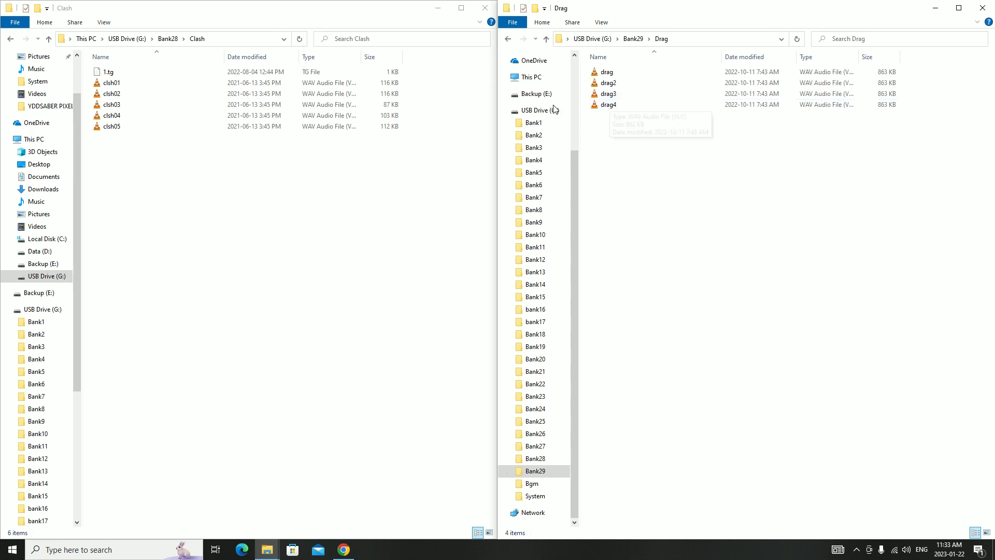
left_click(169, 39)
double_click(109, 94)
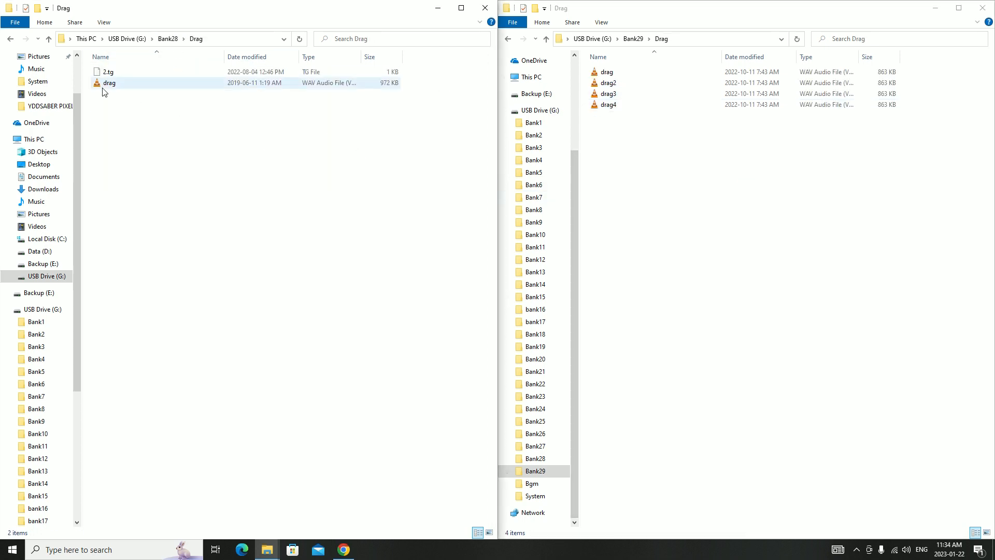
Examine the file naming in Bank7's Drag folder for comparison and return to the USB drive's root folder
left_click(619, 87)
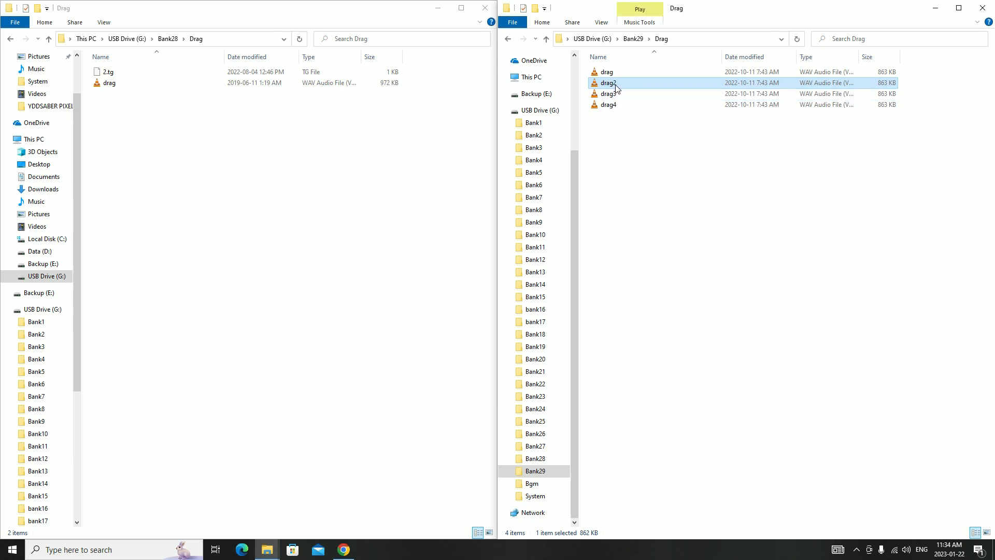
left_click(168, 39)
left_click(138, 39)
double_click(127, 138)
double_click(120, 95)
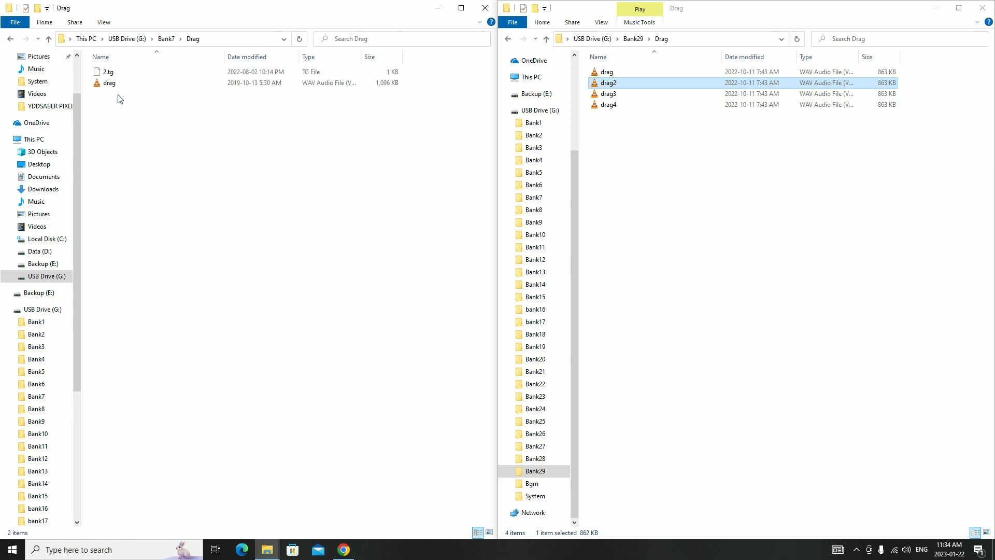
key("BackSpace")
key("BackSpace")
left_click(627, 144)
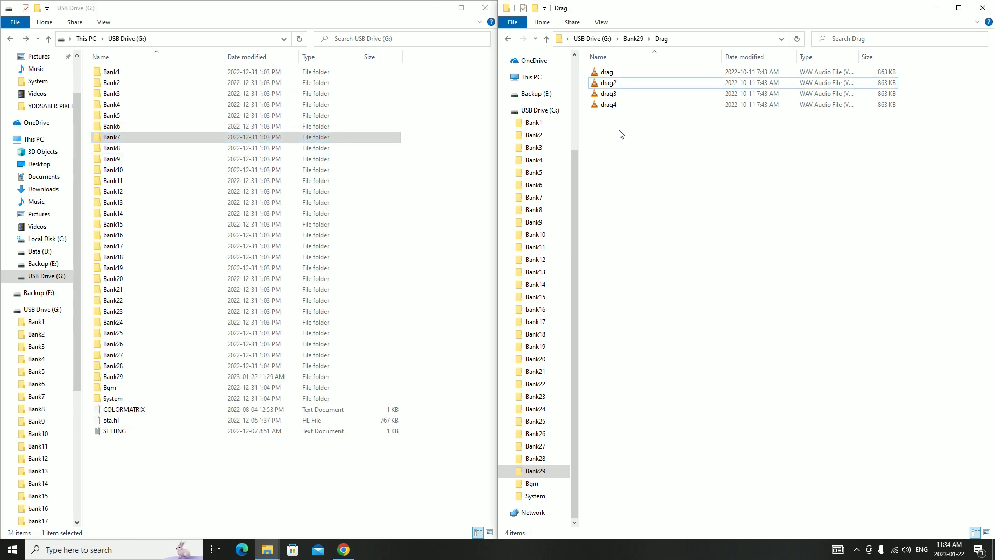
Rename the file drag2 in Bank29's Drag folder as drag01
left_click(618, 83)
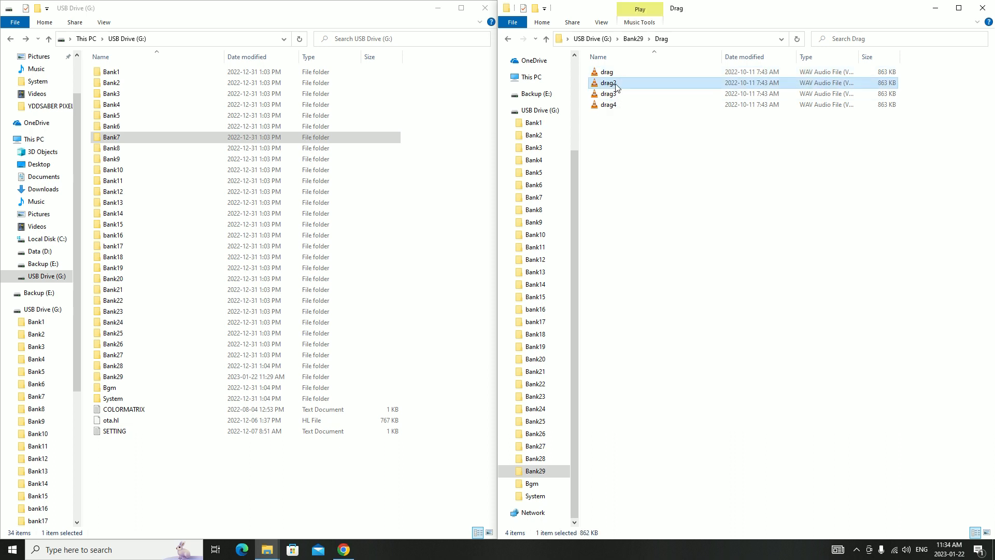
left_click(614, 83)
type("0")
key("BackSpace")
type("1")
Rename drag3 as drag02 and renumber drag4 in the same two-digit pattern in Bank29's Drag folder
left_click(609, 93)
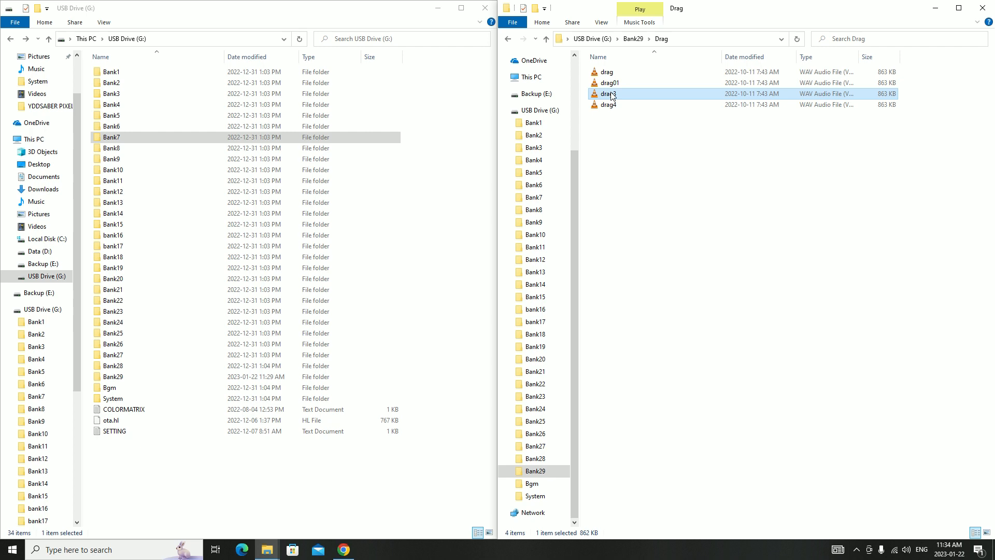
left_click(617, 95)
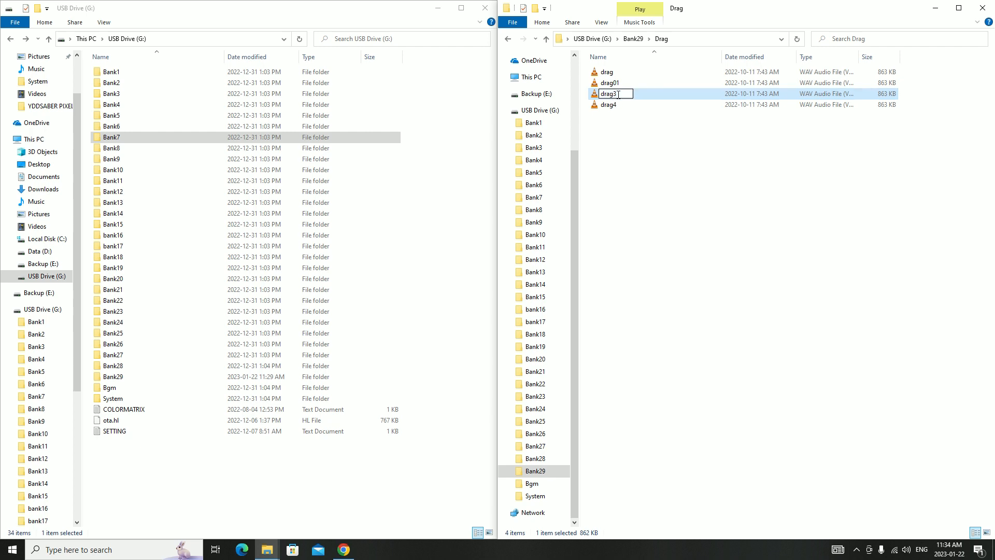
type("drag02")
left_click(623, 106)
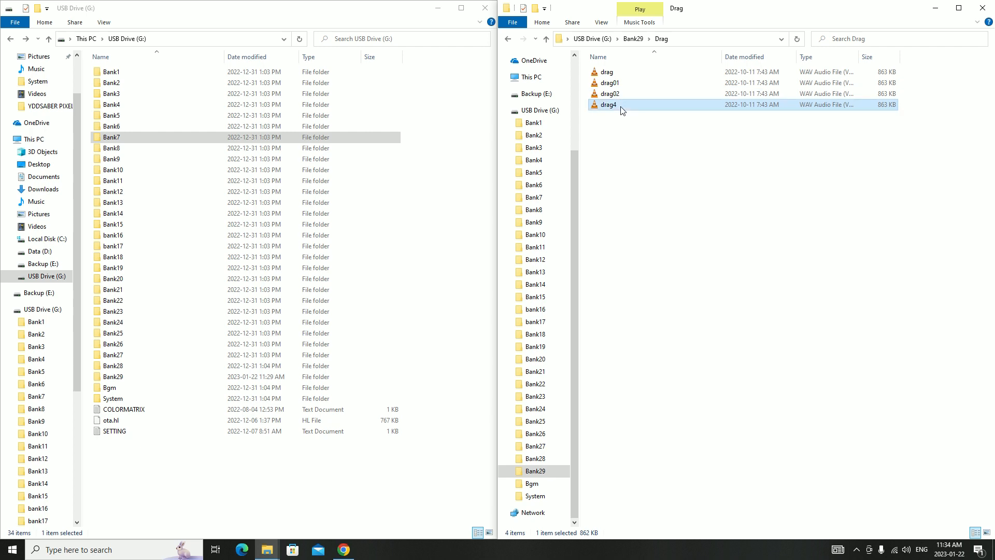
left_click(622, 106)
left_click(635, 151)
Open the Hum folders of Bank29 and Bank28 side by side to compare their file names
left_click(634, 39)
double_click(609, 105)
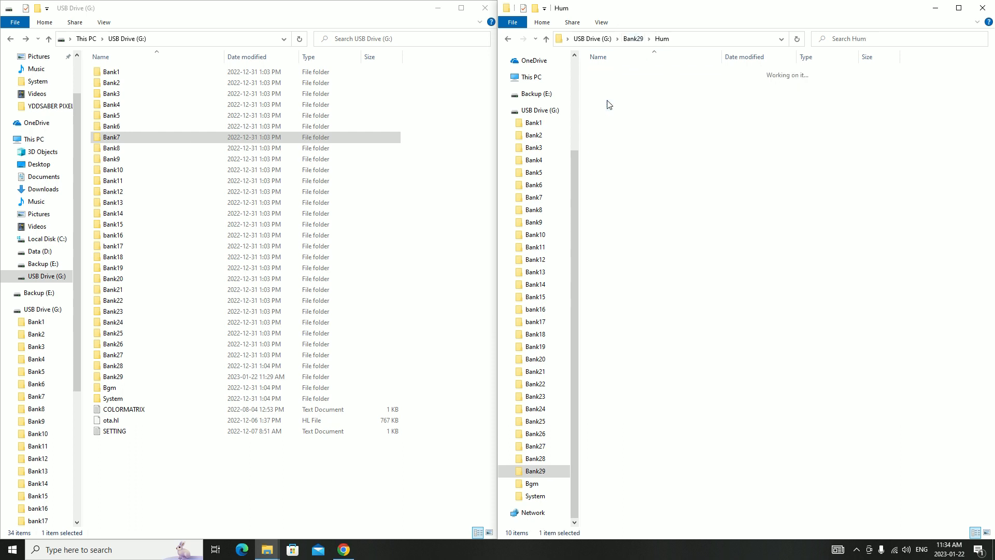
left_click(116, 135)
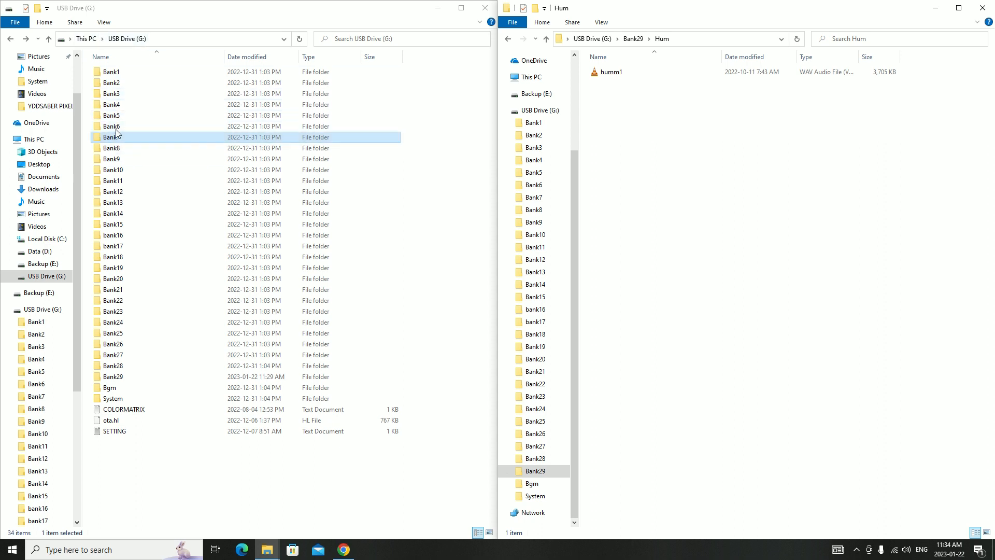
double_click(127, 366)
double_click(125, 104)
Rename the file humm1 in Bank29's Hum folder as hum01
left_click(614, 75)
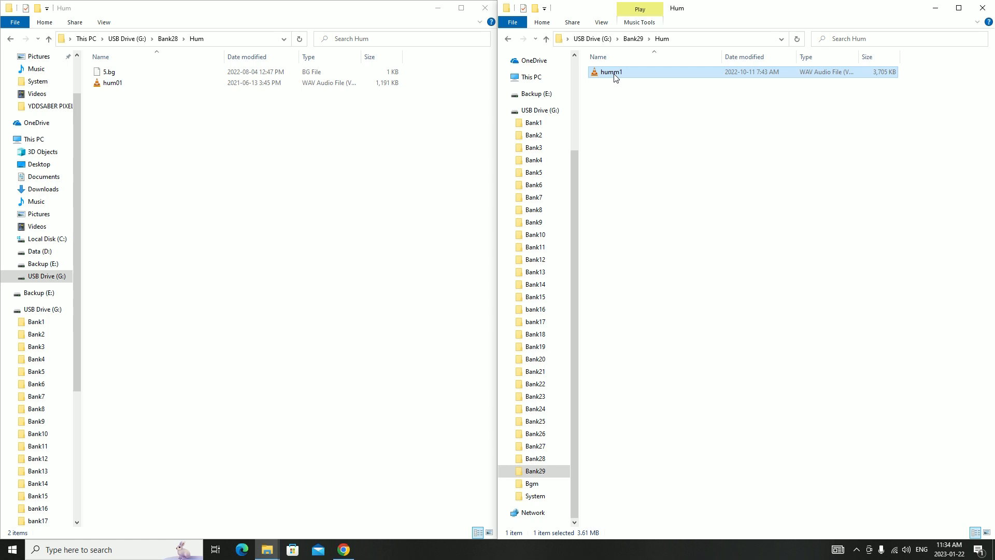
left_click(615, 74)
type("hum01")
key("Return")
left_click(691, 129)
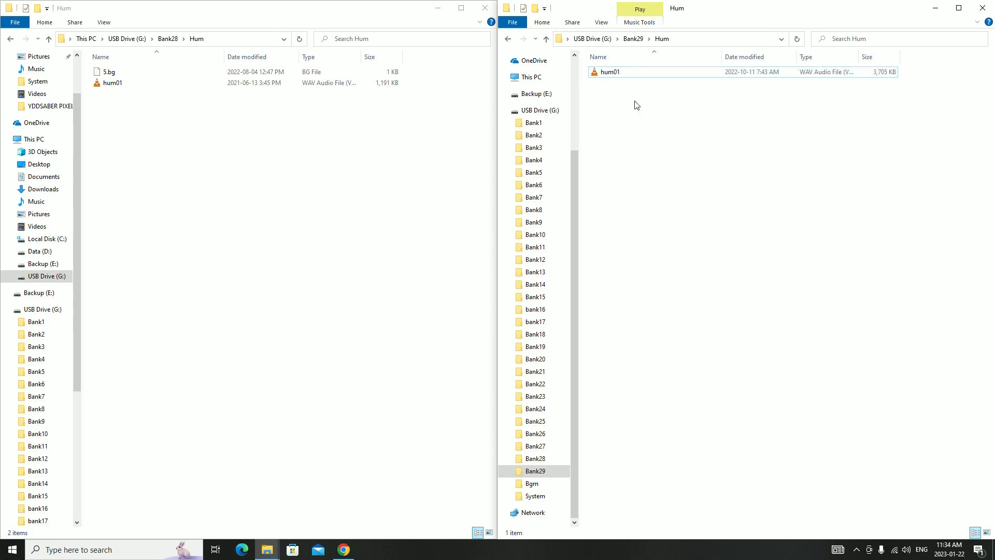
Return both windows to their bank folders and open the In folders of Bank28 and Bank29
left_click(634, 38)
left_click(168, 39)
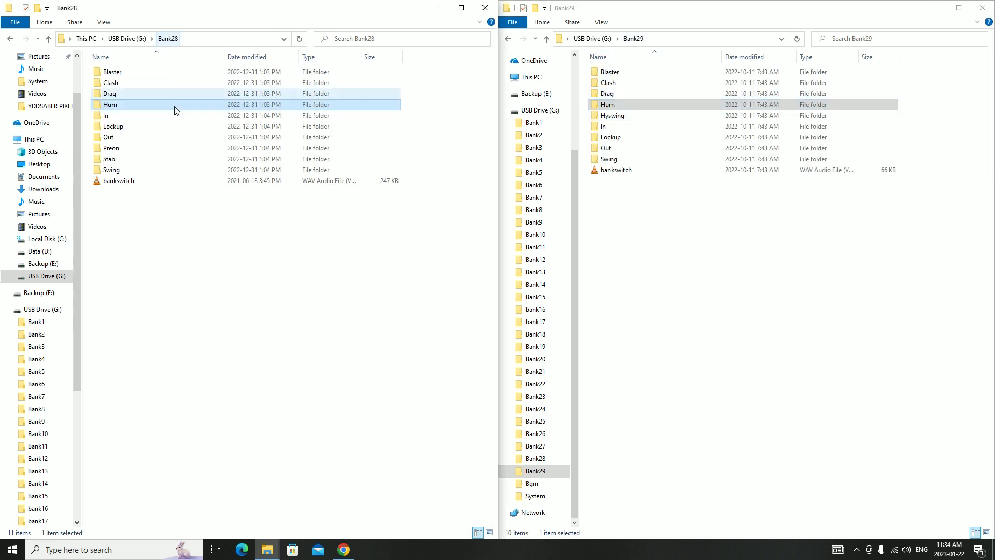
double_click(117, 116)
double_click(606, 127)
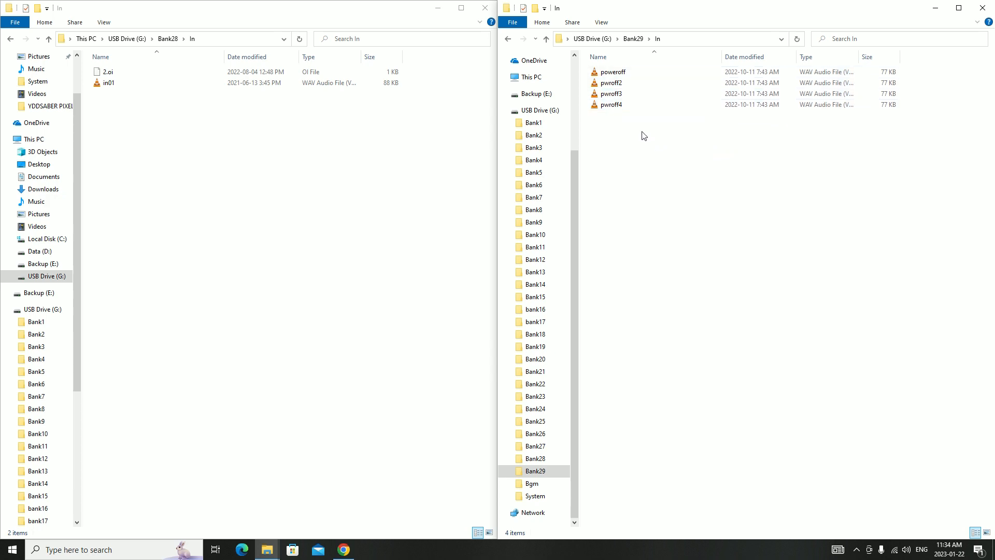
Permanently delete poweroff, pwroff2 and pwroff3 from Bank29's In folder
left_click(616, 72)
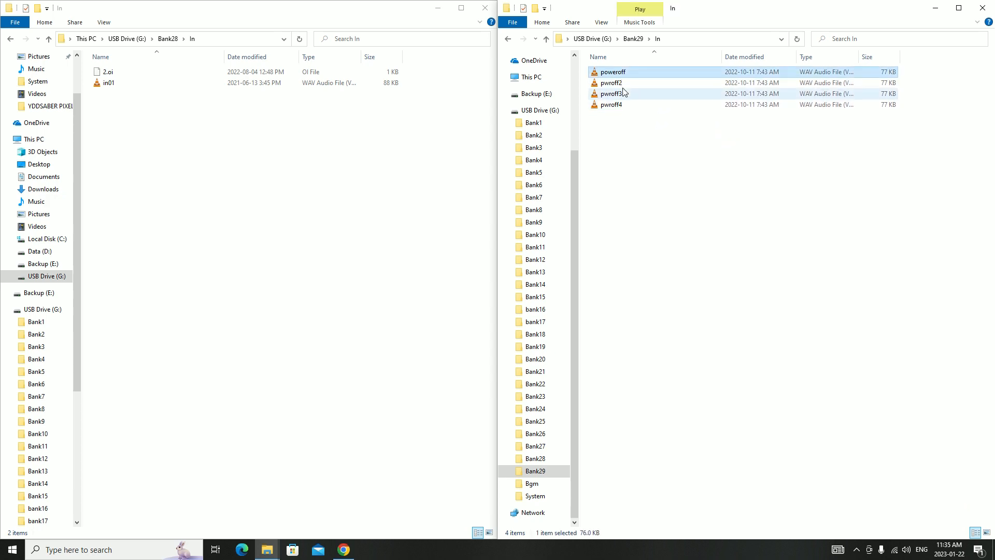
left_click(621, 95, "shift")
key("Delete")
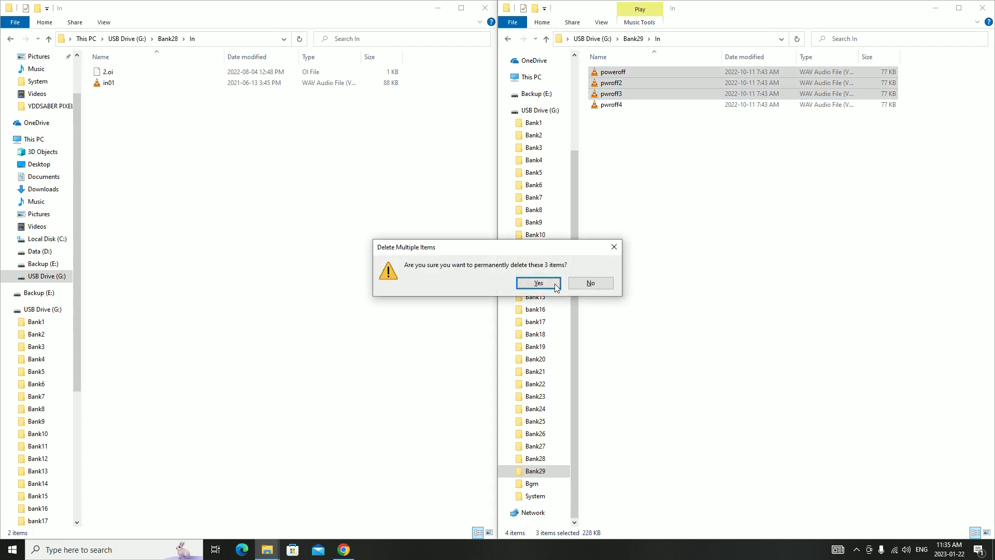
key("Return")
Rename the remaining file pwroff4 as in01, play it to check the sound and close the player
left_click(613, 77)
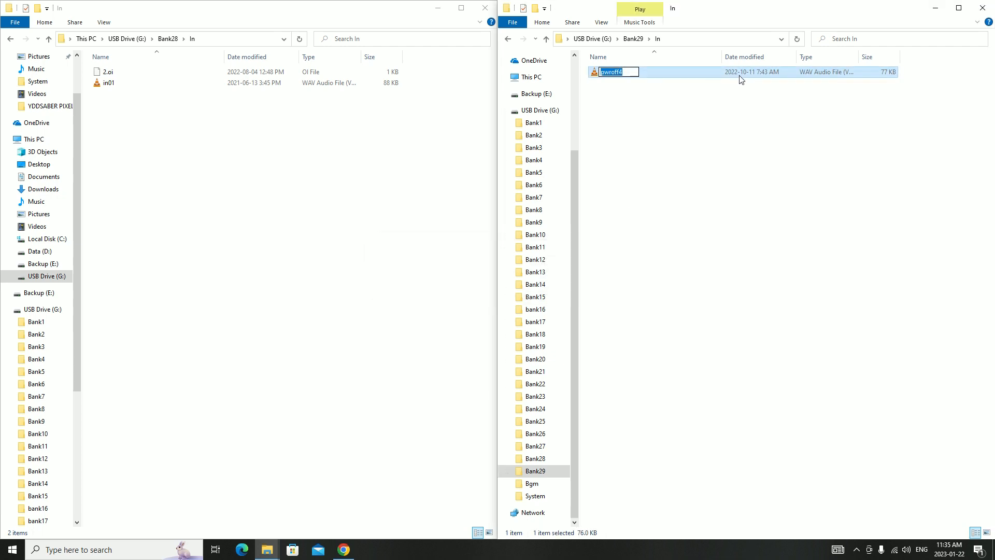
type("in01")
left_click(639, 100)
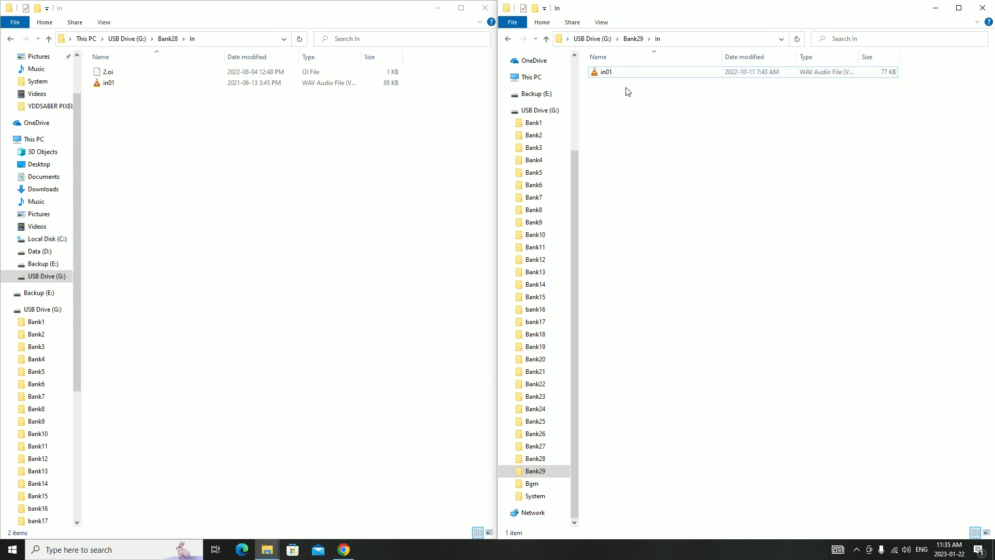
double_click(615, 77)
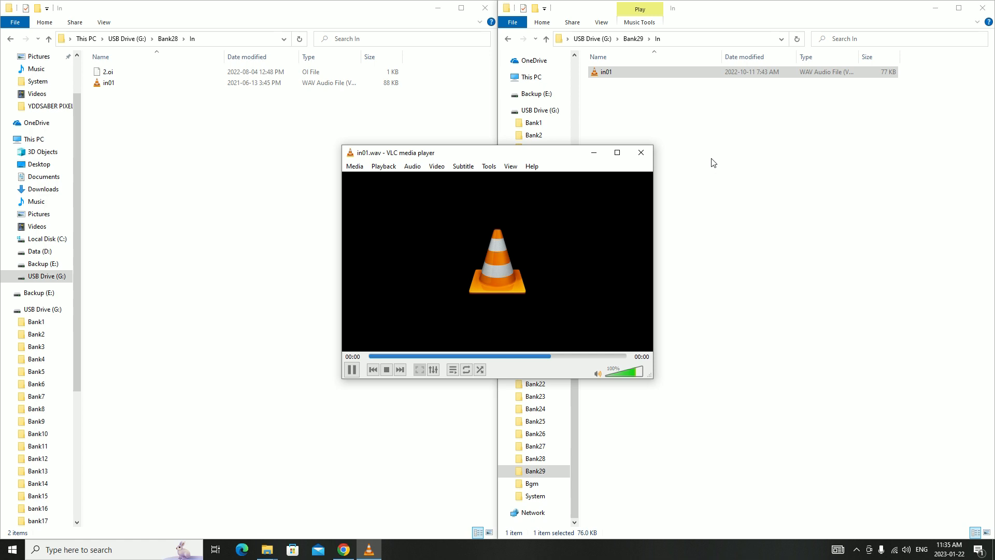
left_click(641, 152)
Open the Lockup folders of Bank29 and Bank28 side by side to compare their file names
left_click(627, 38)
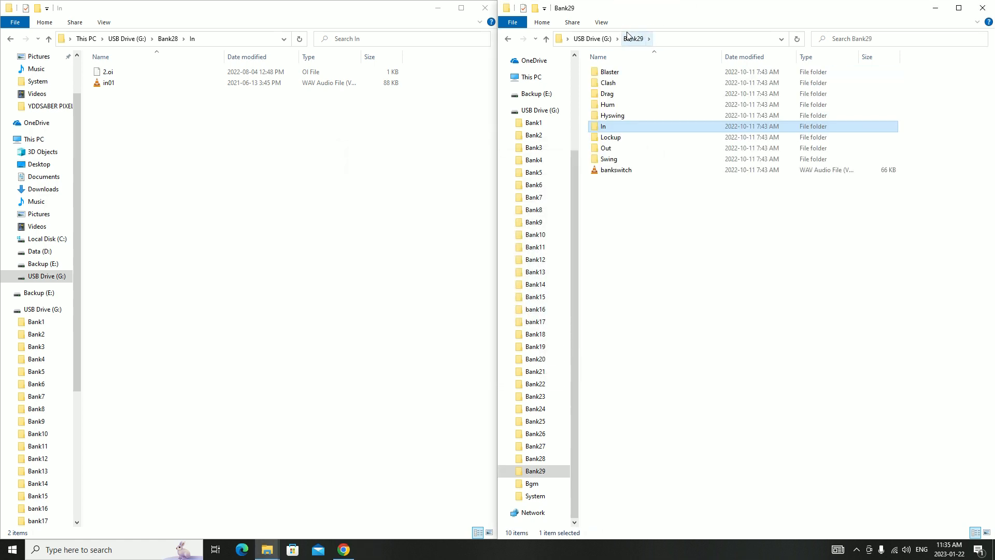
double_click(625, 139)
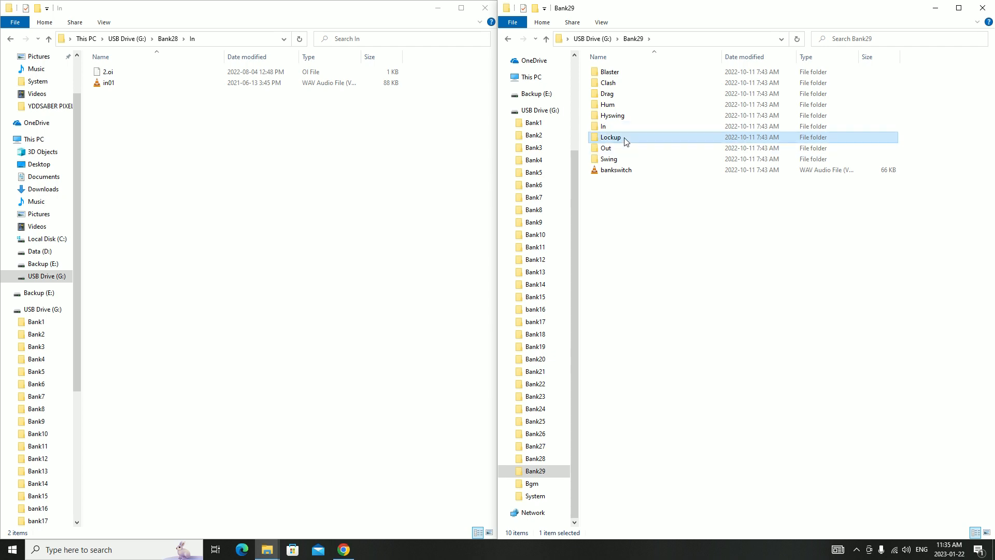
left_click(168, 38)
double_click(124, 133)
Rename the four lockup files in Bank29's Lockup folder as lock01, lock02, lock03 and lock04
left_click(610, 75)
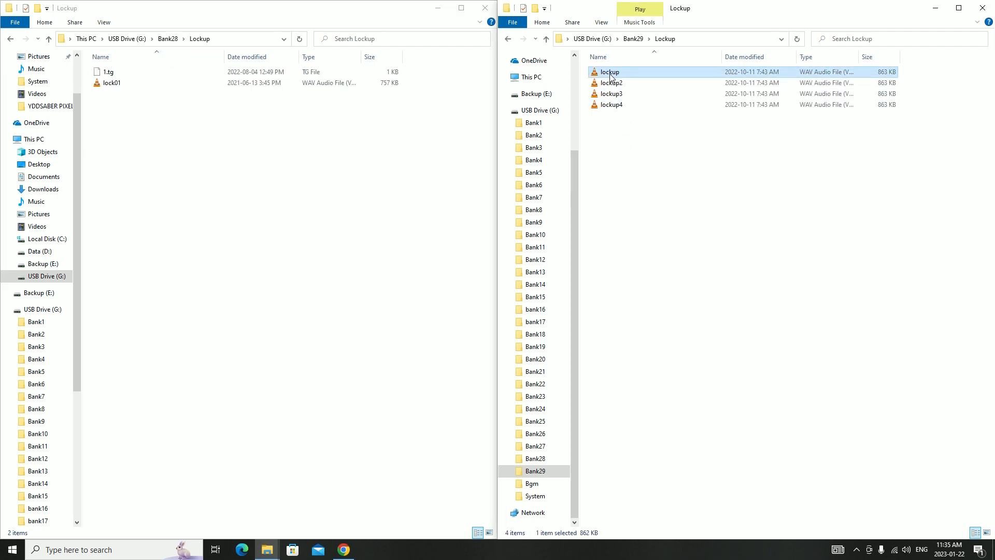
left_click(624, 73)
key("BackSpace")
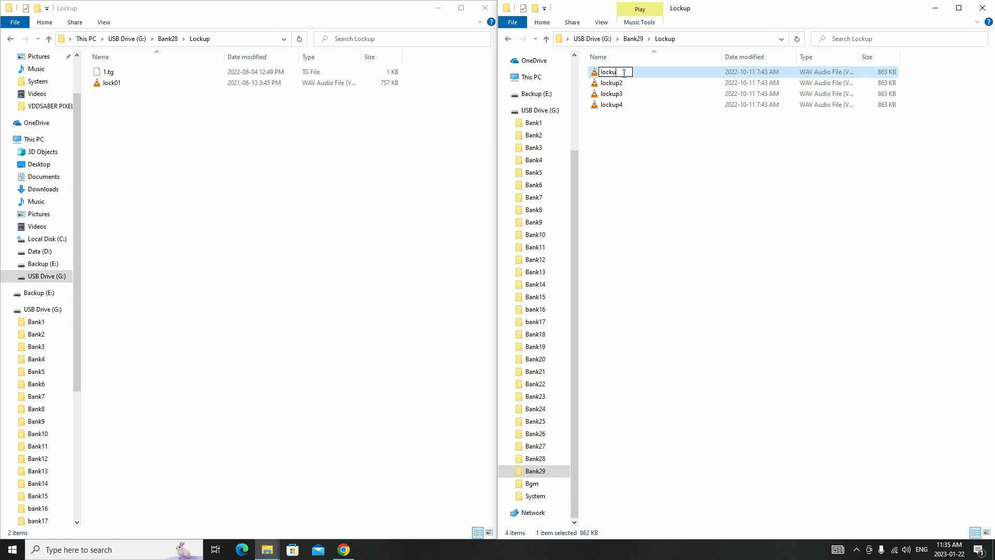
left_click(615, 85)
left_click_drag(613, 84, 617, 105)
type("02")
left_click(615, 96)
type("03")
left_click(615, 106)
type("01")
left_click(666, 182)
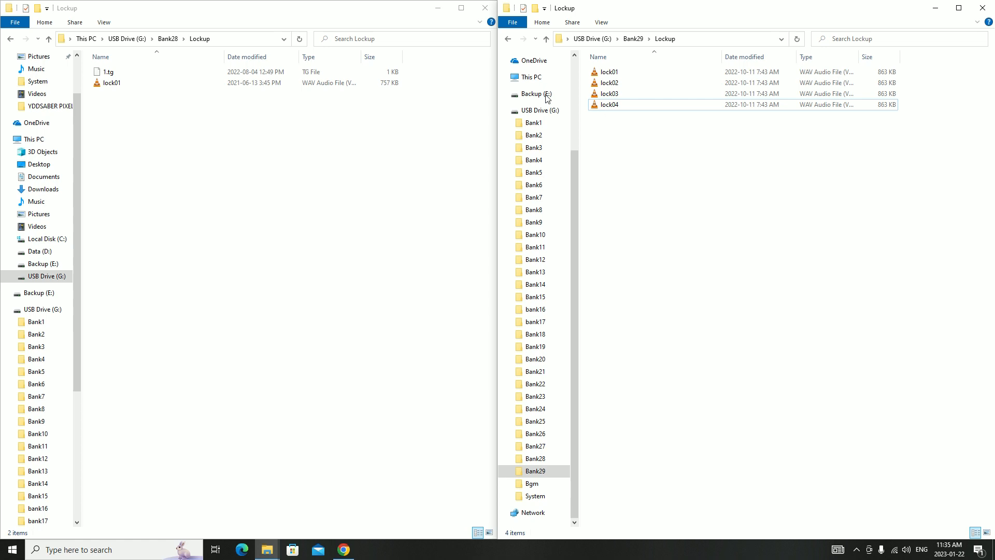
Return both windows to the Bank28 and Bank29 folders and open Bank29's Out folder
left_click(167, 38)
left_click(642, 39)
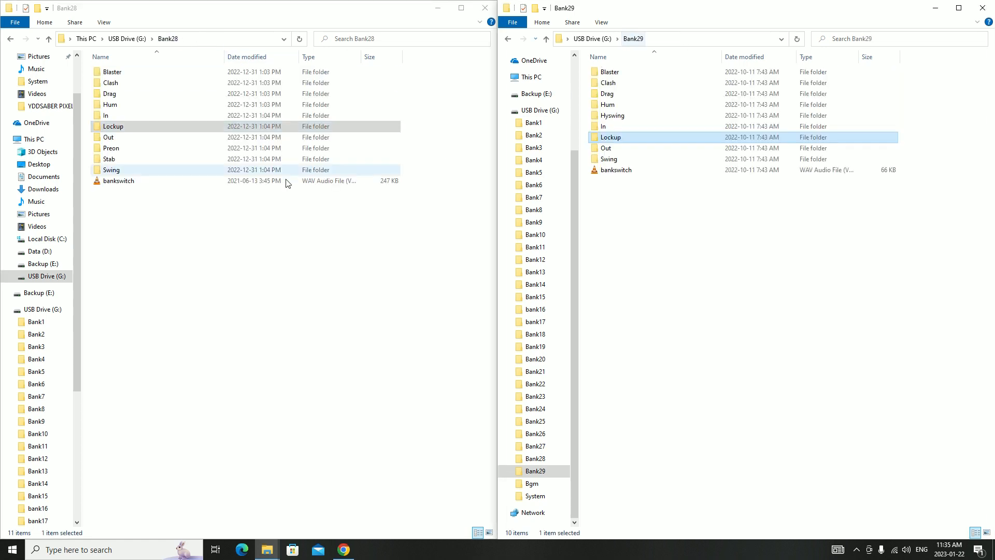
left_click(622, 149)
double_click(622, 148)
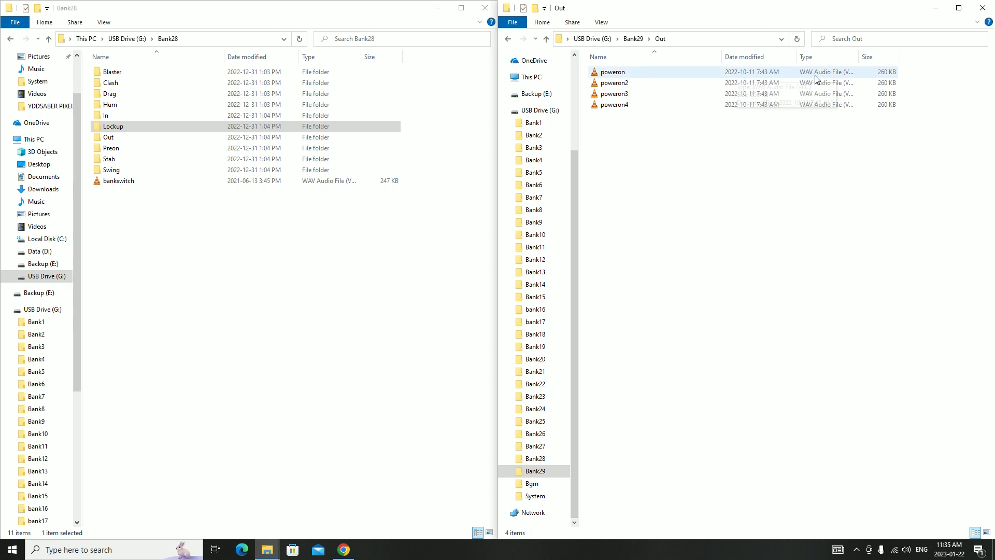
Permanently delete poweron2, poweron3 and poweron4 from Bank29's Out folder
left_click(631, 83)
left_click(633, 105, "shift")
key("Delete")
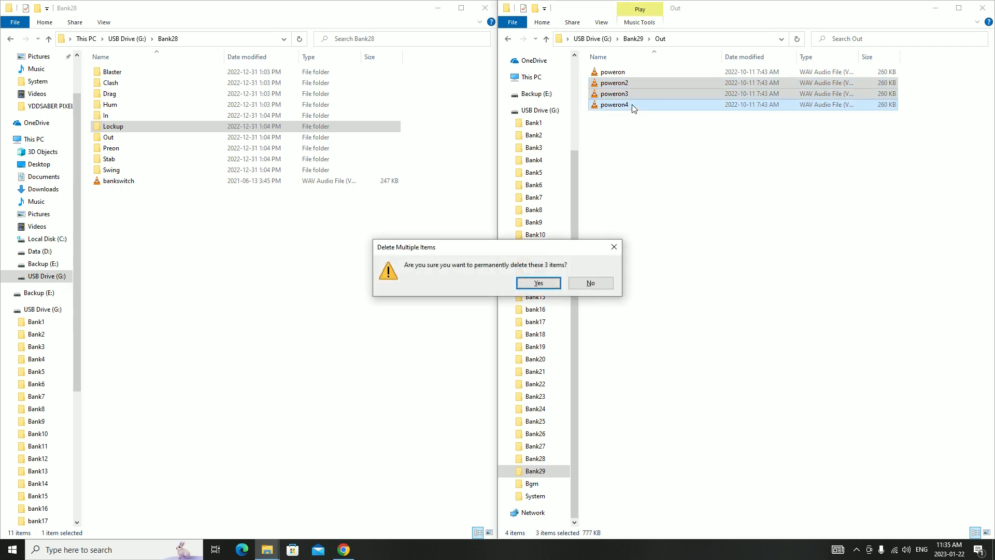
left_click(539, 282)
Open Bank28's Out folder for comparison and rename Bank29's poweron file to match its out01 naming
left_click(632, 74)
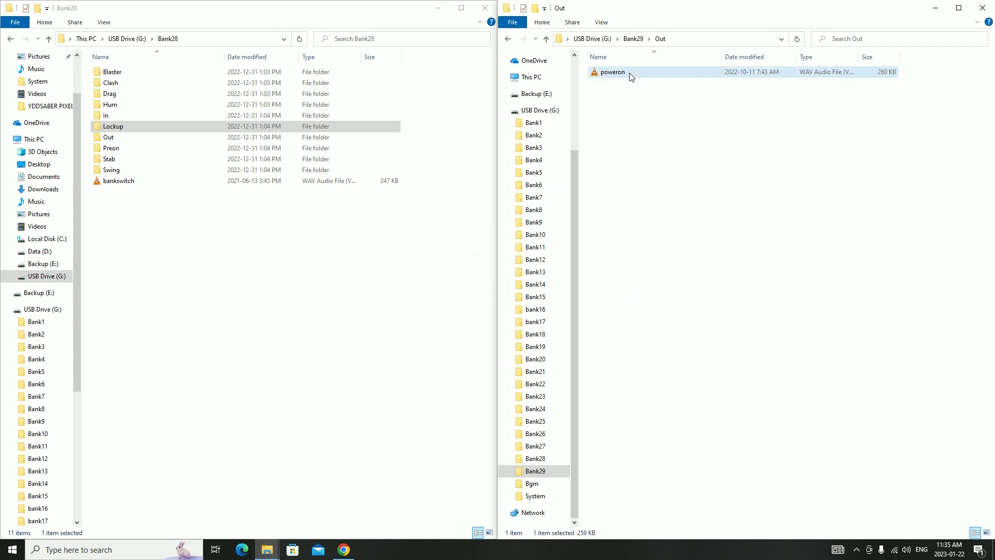
double_click(162, 137)
left_click(630, 73)
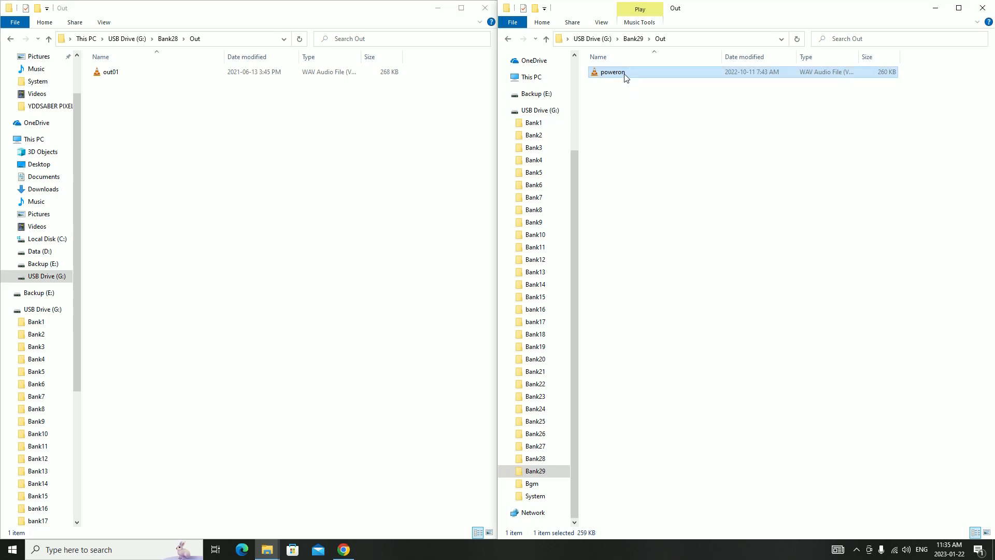
type("o")
key("Return")
Return both windows to their bank folders and open the Swing folders of Bank29 and Bank28
left_click(635, 38)
left_click(249, 126)
key("alt+Up")
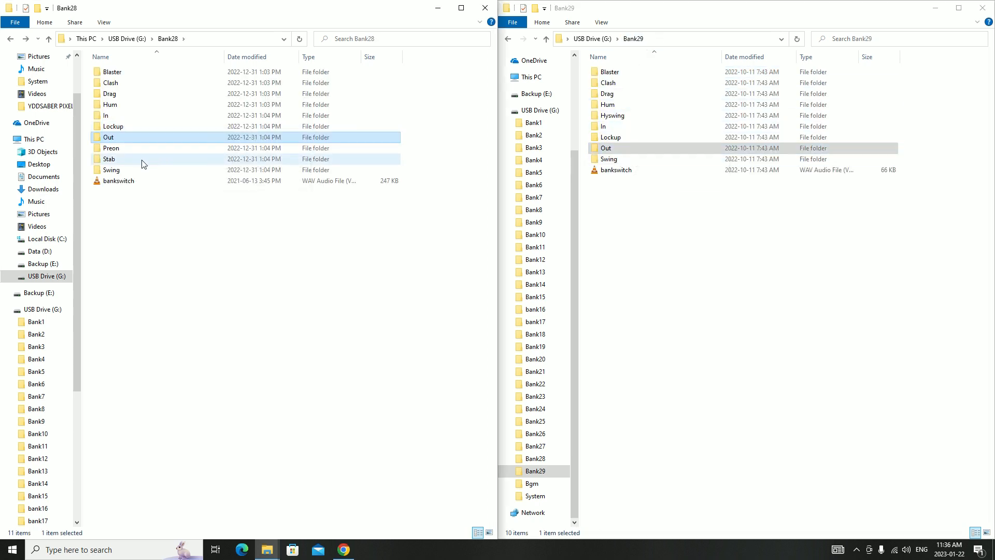
double_click(609, 158)
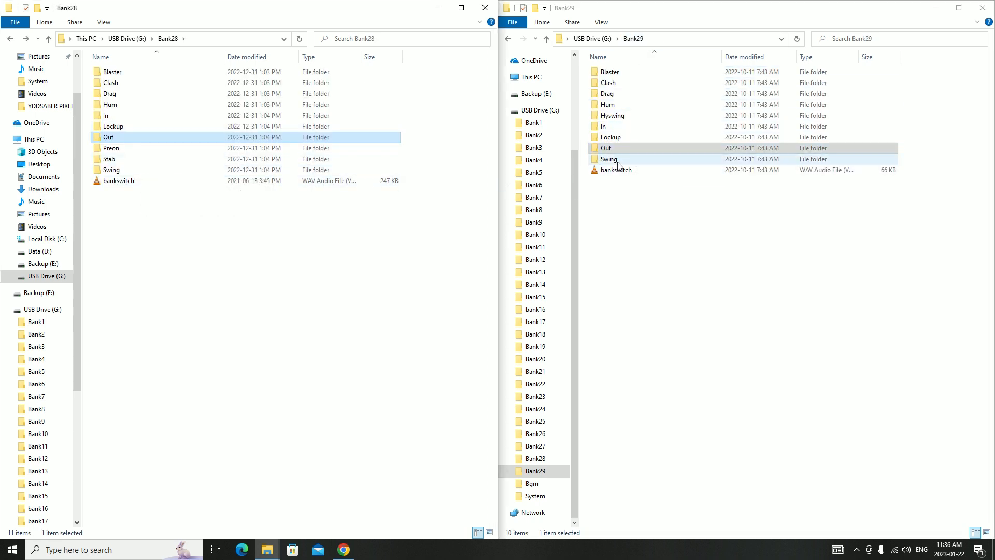
double_click(158, 171)
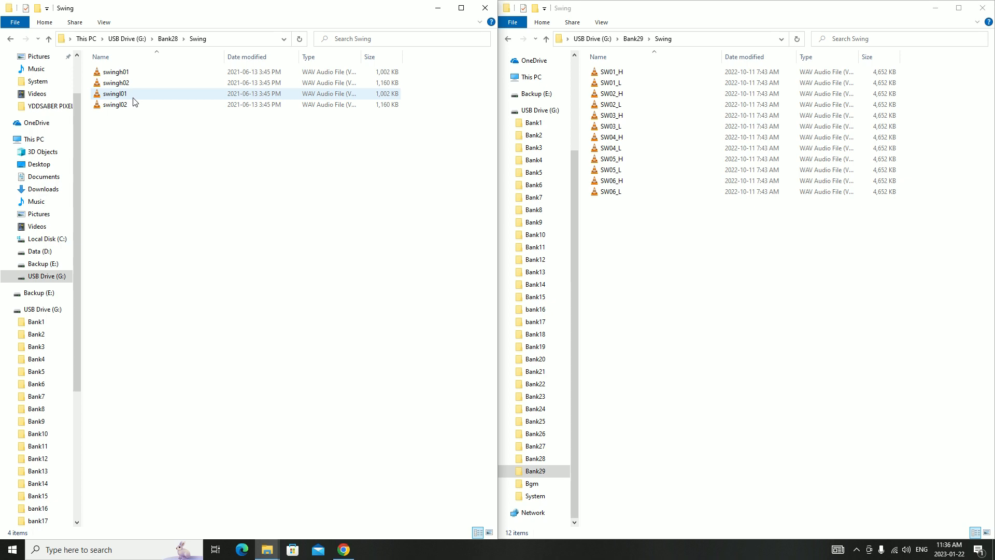
left_click(631, 73)
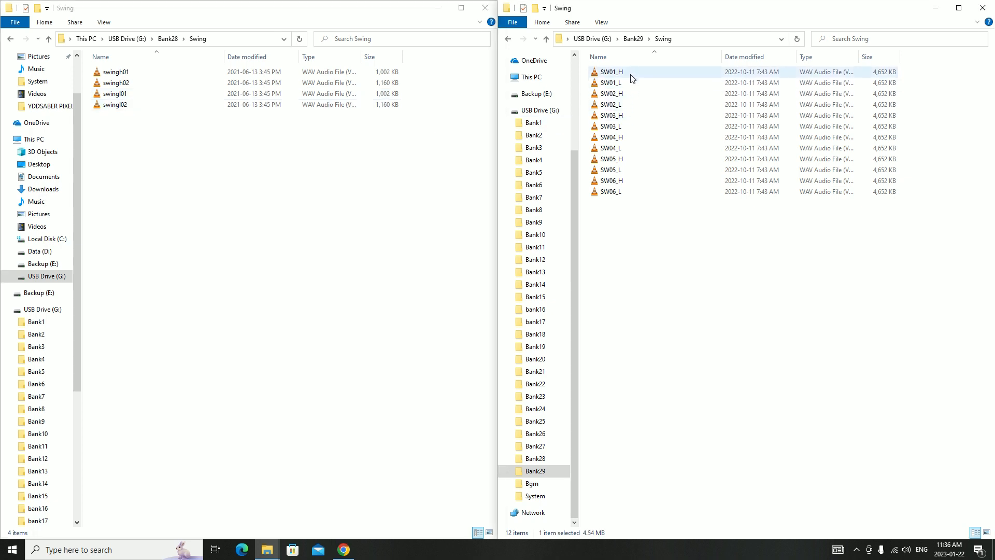
left_click(628, 96)
left_click(627, 118)
left_click(628, 138)
left_click(628, 160)
left_click(628, 181)
key("super")
Batch-rename the six high swing files, SW01_H through SW06_H, in Bank29's Swing folder with the base name swingh
left_click(630, 73)
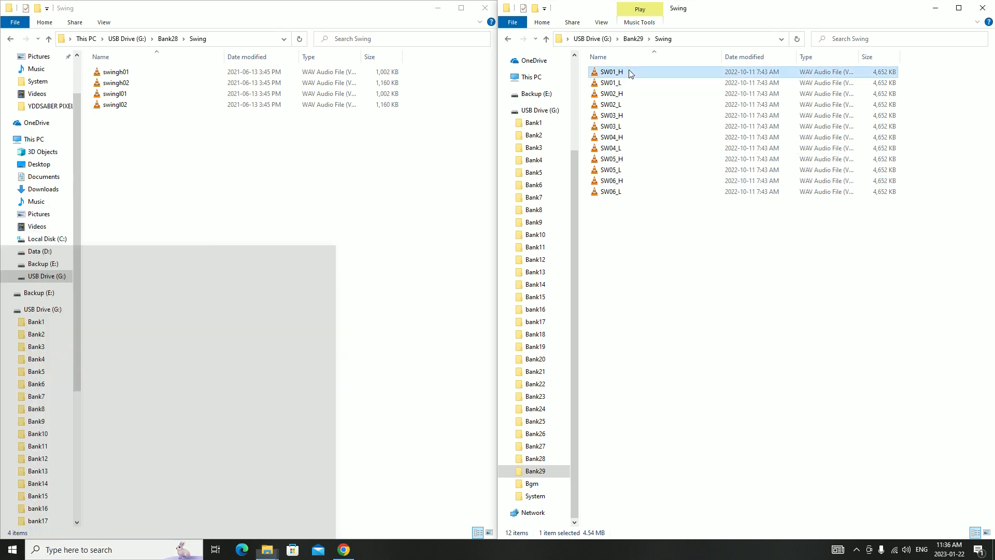
left_click(628, 94, "ctrl")
left_click(629, 116, "ctrl")
left_click(630, 138, "ctrl")
left_click(631, 160, "ctrl")
left_click(631, 182, "ctrl")
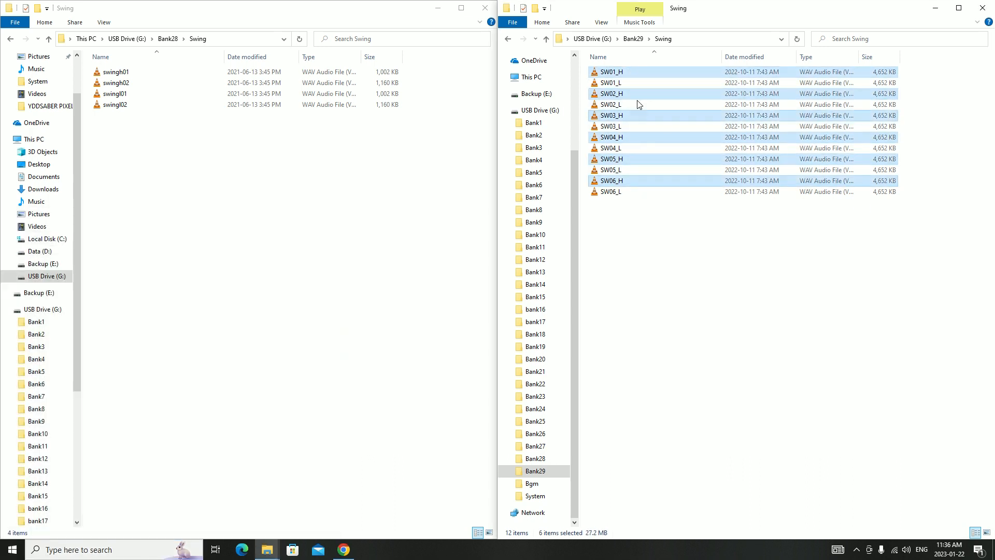
right_click(638, 79)
left_click(672, 310)
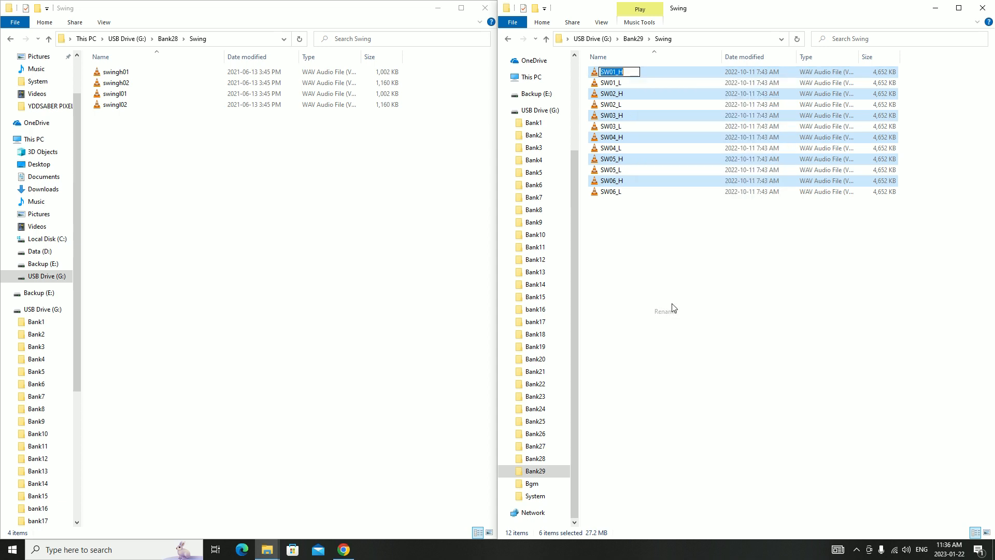
type("swingh")
key("Return")
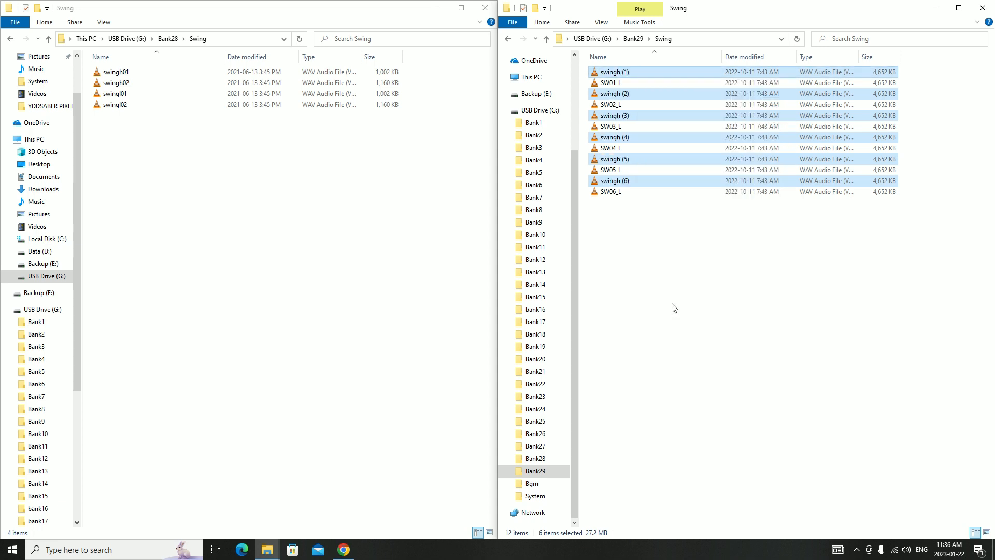
Rename the files swingh (1) and swingh (2) as swingh01 and swingh02
left_click(624, 76)
left_click(625, 75)
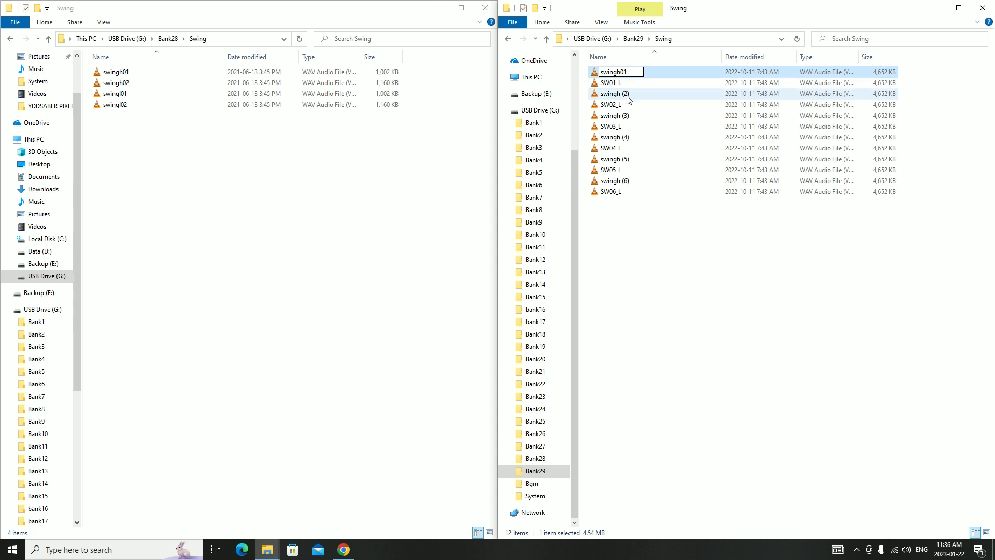
left_click(624, 97)
left_click(625, 95)
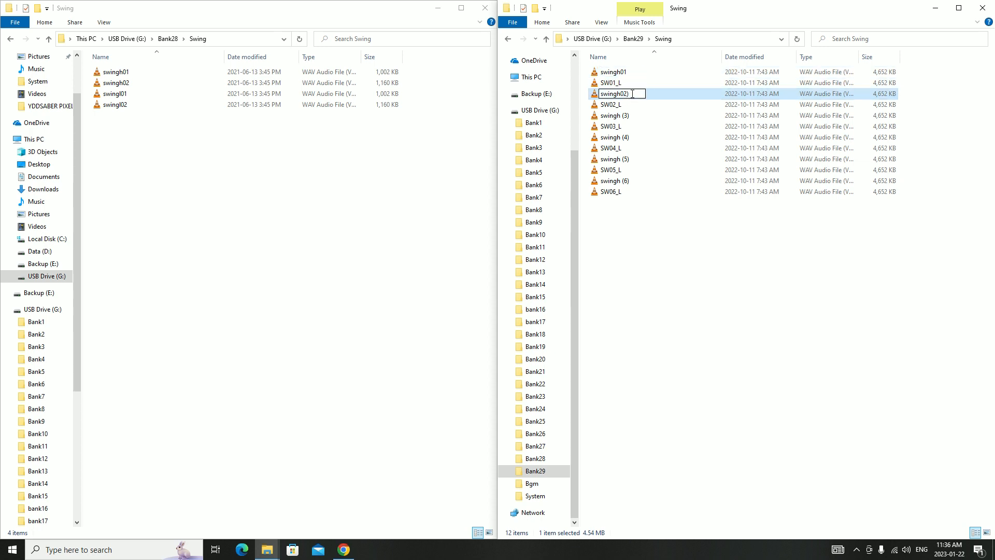
type("swingh02")
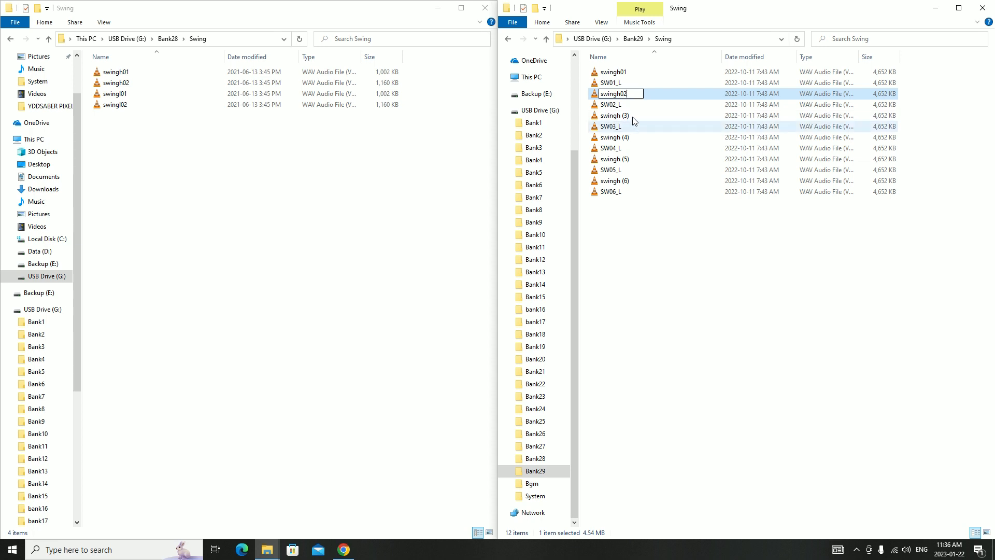
Rename the files swingh (3) and swingh (4) in Bank29's Swing folder as swingh03 and swingh04
left_click(624, 117)
left_click(628, 119)
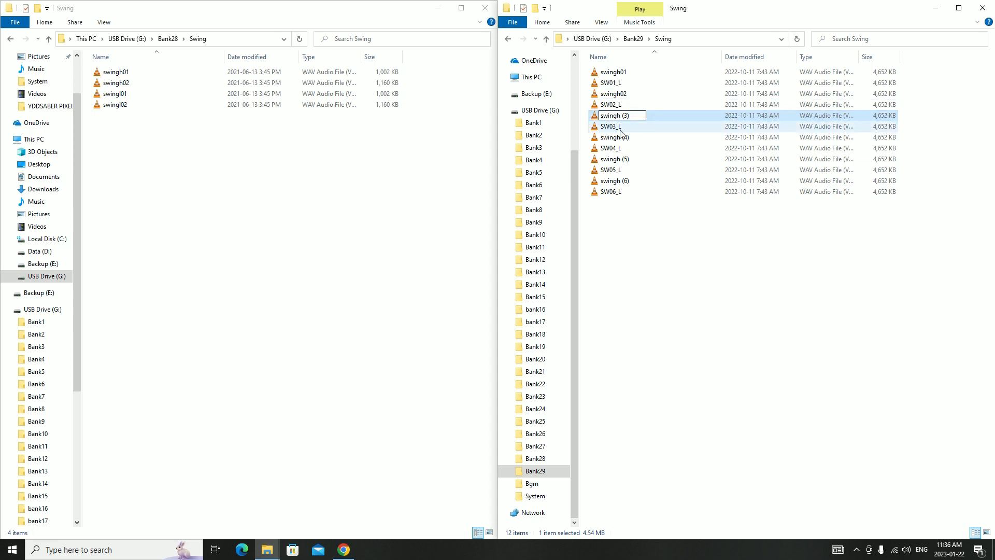
key("BackSpace")
left_click(624, 138)
left_click(624, 138)
key("Right")
key("Left")
key("Left")
key("BackSpace")
key("BackSpace")
type("0")
key("Right")
key("Right")
key("BackSpace")
Rename the files swingh (5) and swingh (6) as swingh05 and swingh06
left_click(623, 161)
left_click(623, 160)
type("0")
key("Right")
key("Right")
key("BackSpace")
left_click(618, 184)
left_click(618, 184)
key("Right")
key("Left")
key("Left")
key("Left")
key("BackSpace")
left_click(604, 205)
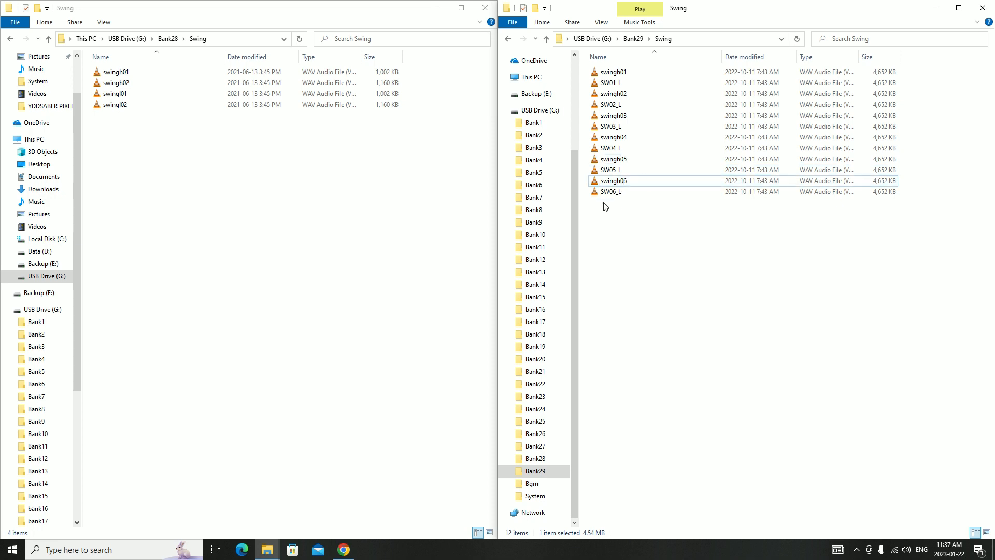
Reverse the name sorting and batch-rename the six low swing files, SW01_L through SW06_L, with the base name swingl
left_click(698, 57)
left_click(621, 138)
left_click(624, 190, "shift")
right_click(623, 180)
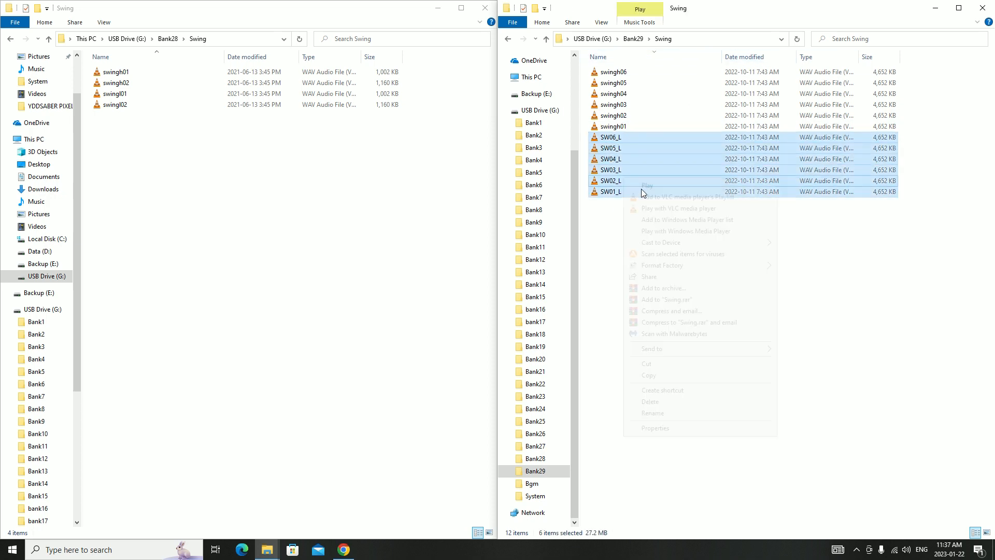
left_click(668, 413)
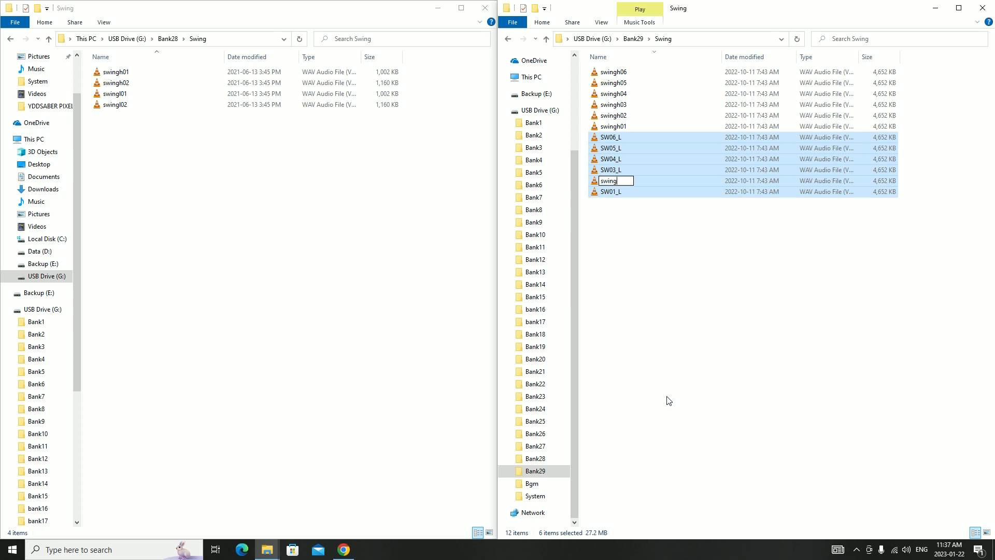
Rename the files swingl (3) and swingl (4) as swingl03 and swingl04
left_click(630, 138)
left_click(626, 138)
key("Right")
key("Left")
key("Left")
key("Left")
key("BackSpace")
key("Delete")
type("0")
key("Right")
key("Right")
key("BackSpace")
left_click(624, 150)
left_click(626, 150)
key("Right")
key("Left")
key("Left")
key("Left")
key("BackSpace")
key("Delete")
key("0")
key("Right")
Rename the files swingl (5) and swingl (6) as swingl05 and swingl06
key("Delete")
left_click(623, 162)
left_click(623, 162)
key("Right")
key("Left")
key("Left")
key("Left")
key("BackSpace")
key("Delete")
key("0")
key("Right")
key("Delete")
left_click(623, 172)
left_click(622, 172)
key("Right")
key("Left")
key("Left")
key("Left")
key("BackSpace")
key("Delete")
type("0")
Rename the files swingl (1) and swingl (2) as swingl01 and swingl02
key("Right")
key("Delete")
left_click(628, 181)
left_click(627, 181)
key("Right")
key("Left")
key("Left")
key("Left")
left_click(630, 191)
left_click(630, 192)
key("Right")
key("Left")
key("Left")
key("Left")
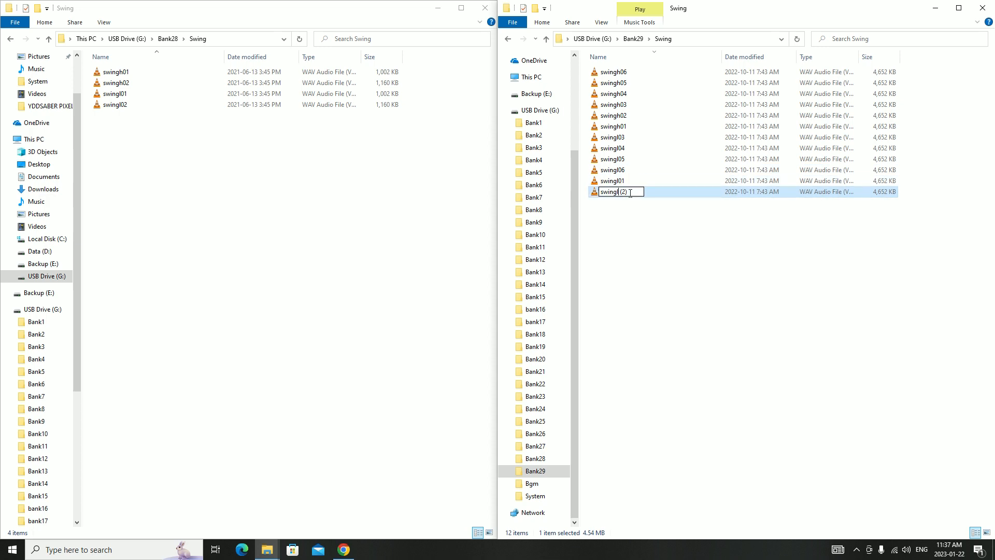
key("Delete")
left_click(639, 201)
Play Bank29's bankswitch sound and create an empty text document named Mercenary in the Bank29 folder
left_click(637, 40)
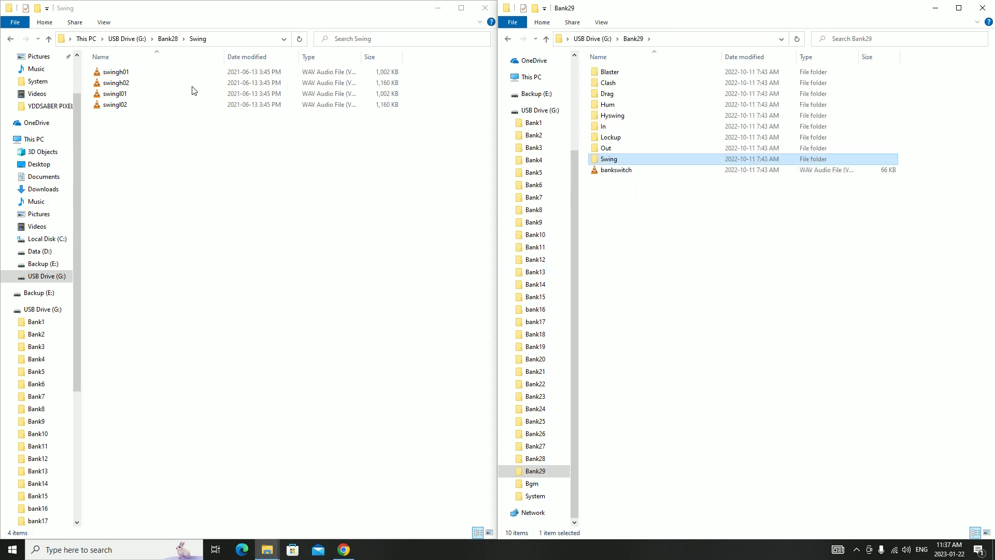
double_click(631, 171)
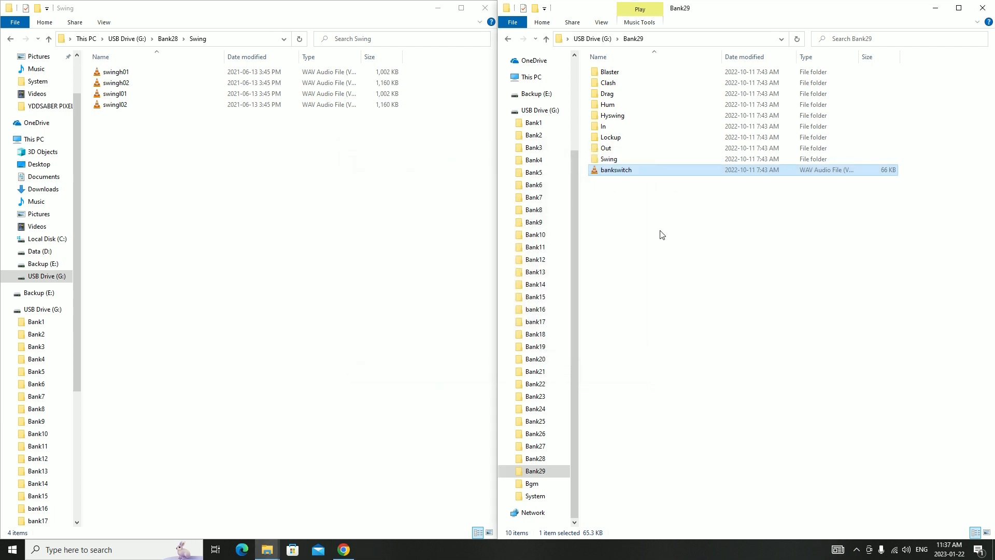
right_click(652, 234)
mouse_move(710, 374)
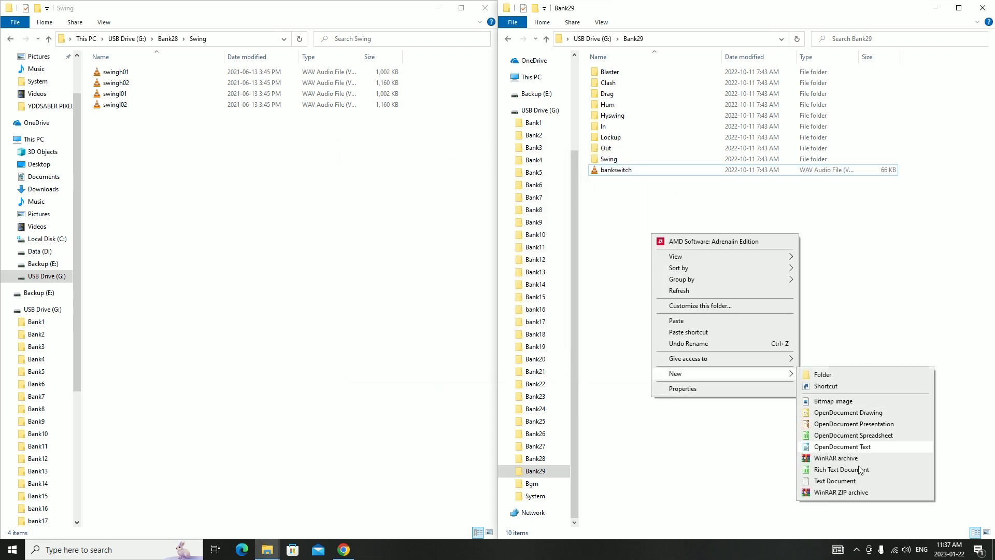
left_click(850, 480)
type("Mer")
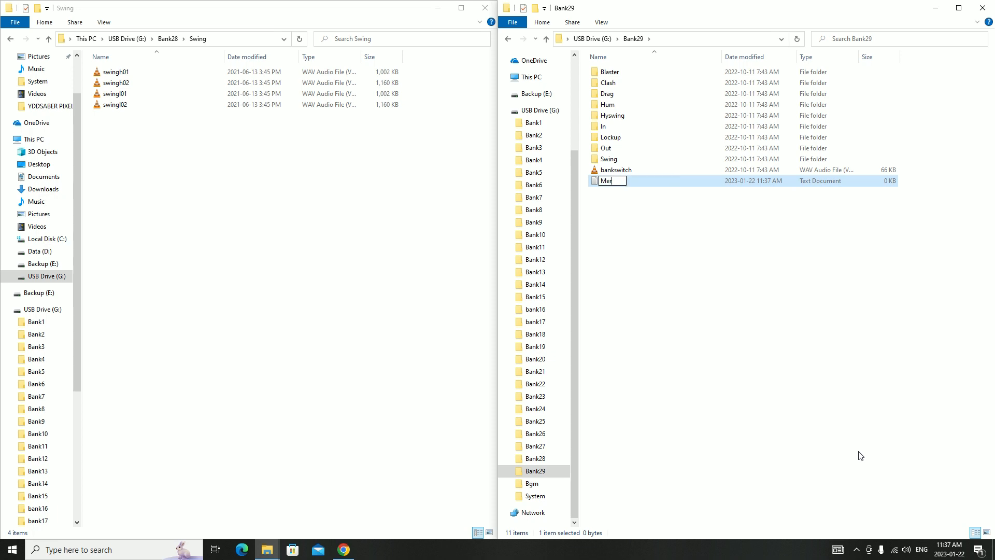
type("cenary")
key("Return")
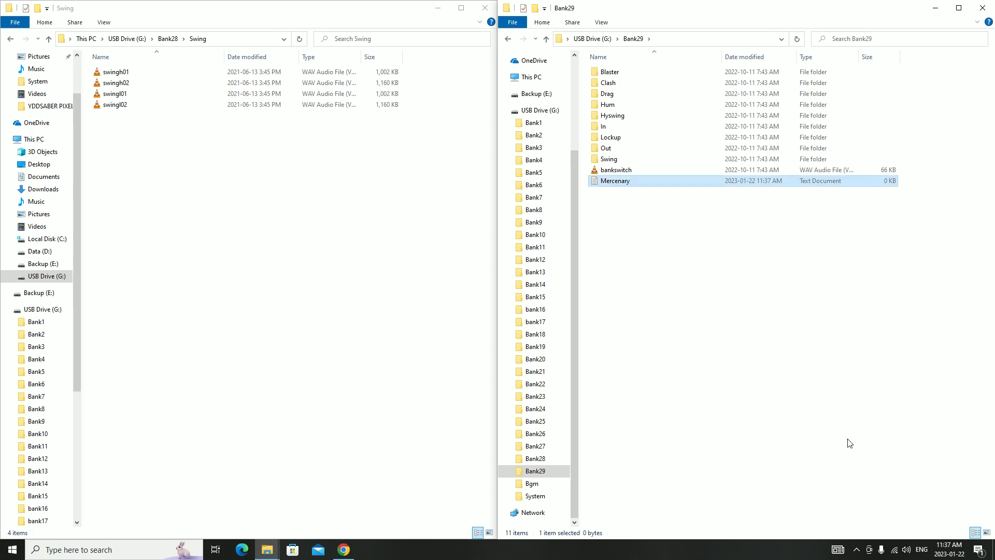
left_click(776, 385)
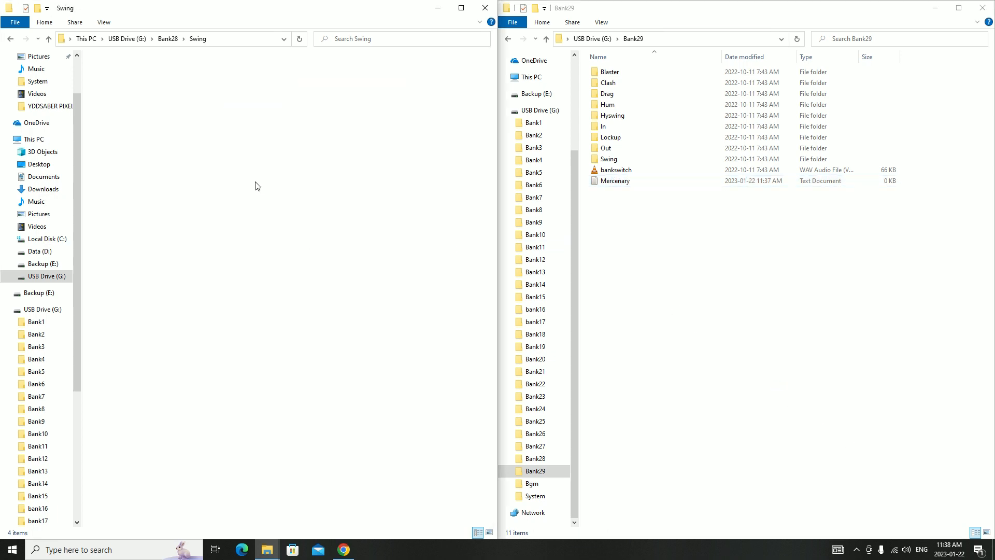
Return the comparison window to Bank28 and permanently delete the Hyswing folder from Bank29
key("BackSpace")
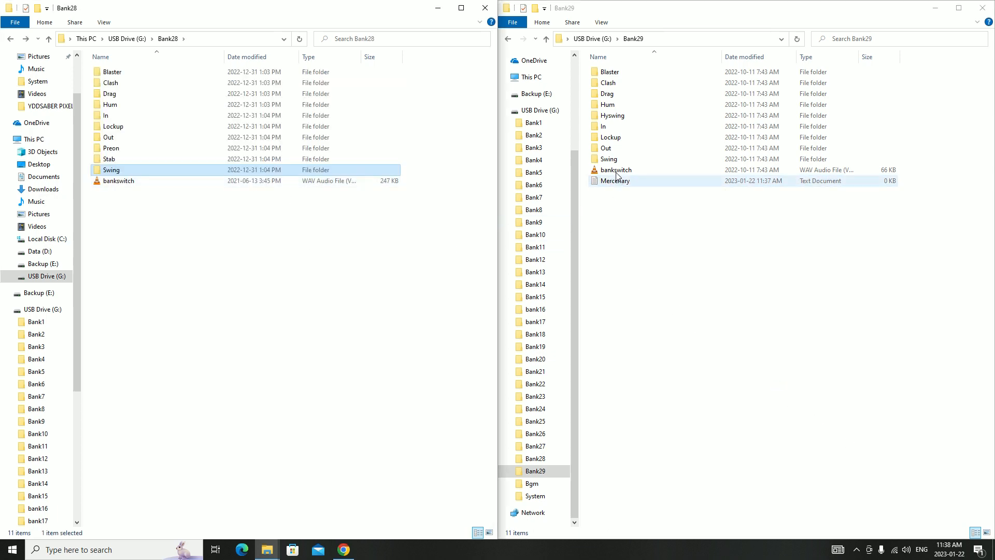
left_click(627, 119)
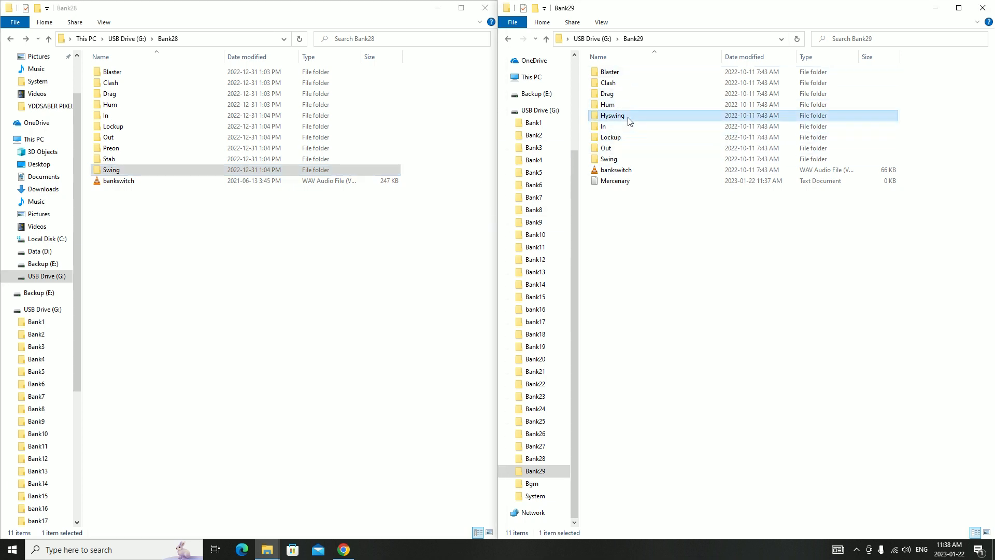
key("Delete")
left_click(537, 317)
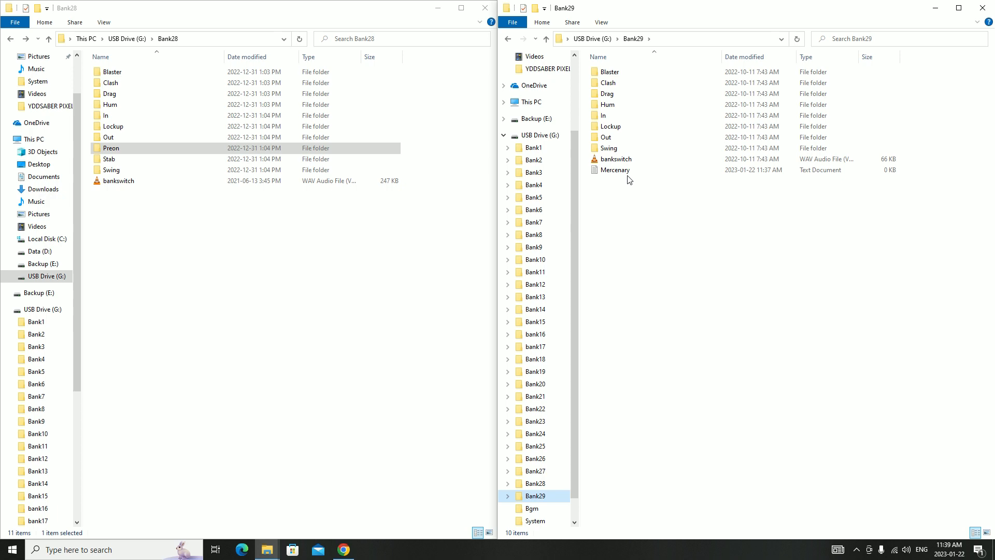
Open the extracted Xenopixel folder in Downloads and look through its sound files for types that Bank29 lacks
scroll(544, 155, "up", 3)
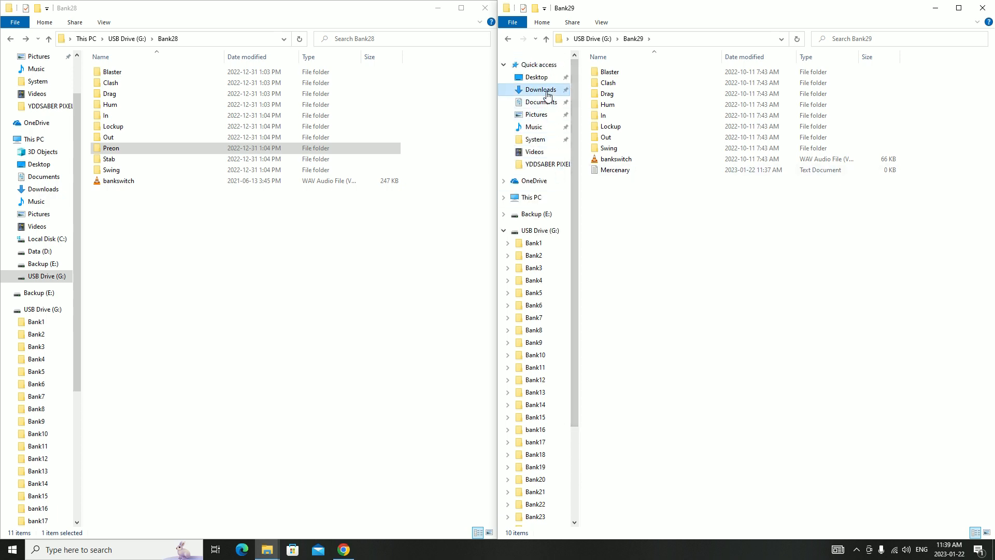
left_click(547, 93)
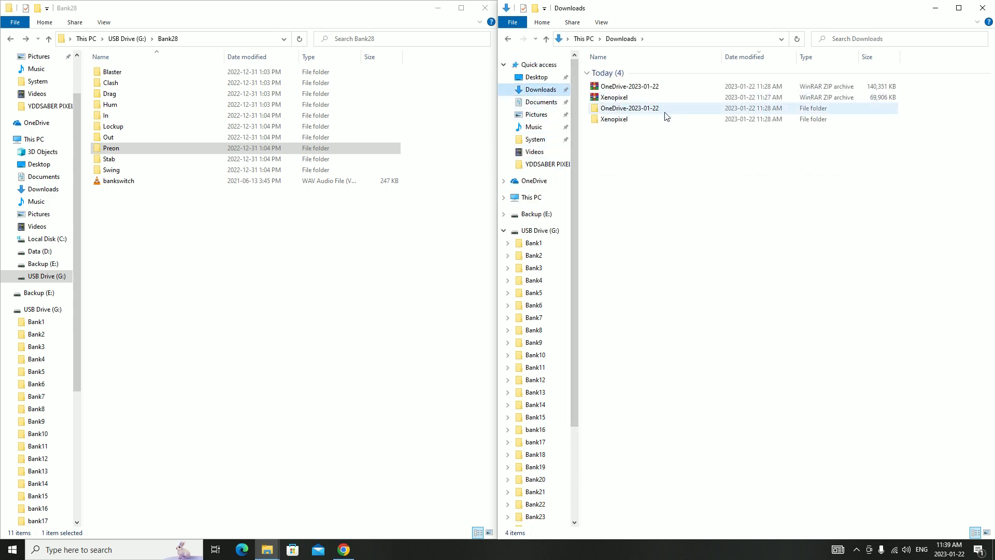
double_click(616, 120)
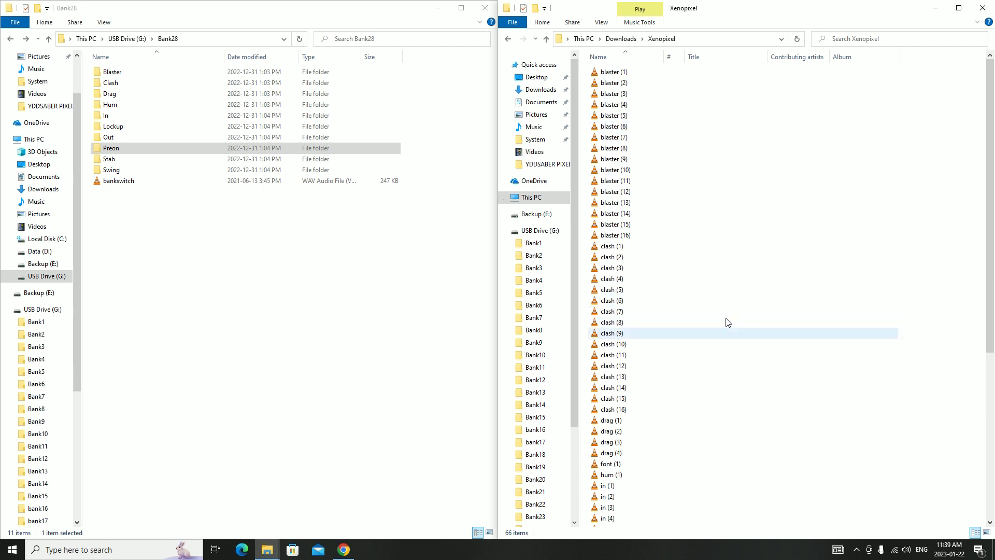
scroll(728, 327, "down", 6)
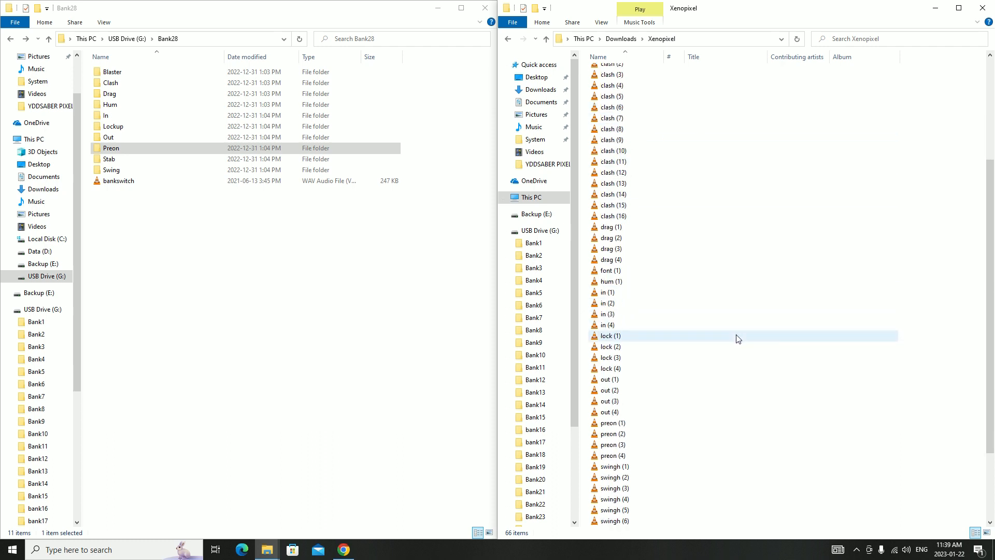
scroll(738, 338, "down", 2)
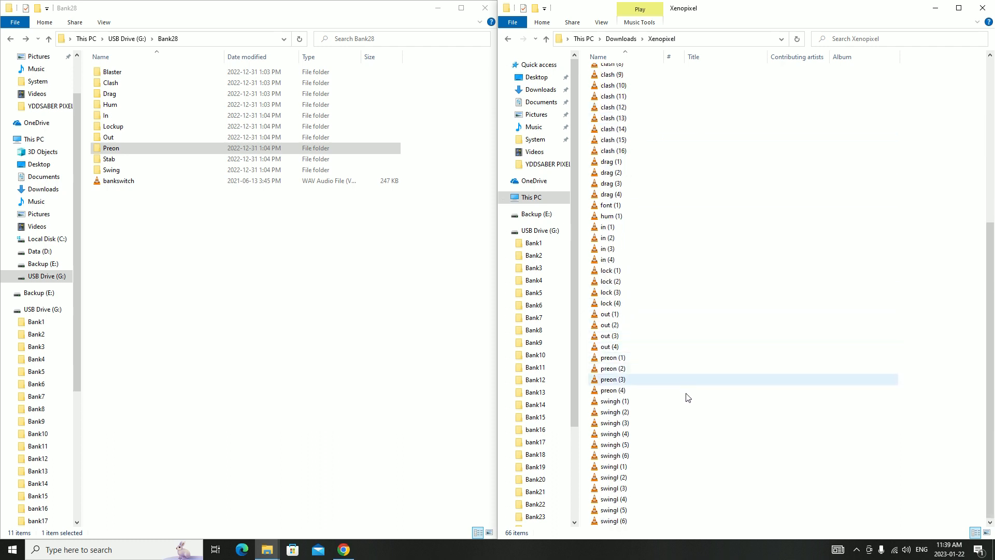
scroll(685, 396, "up", 4)
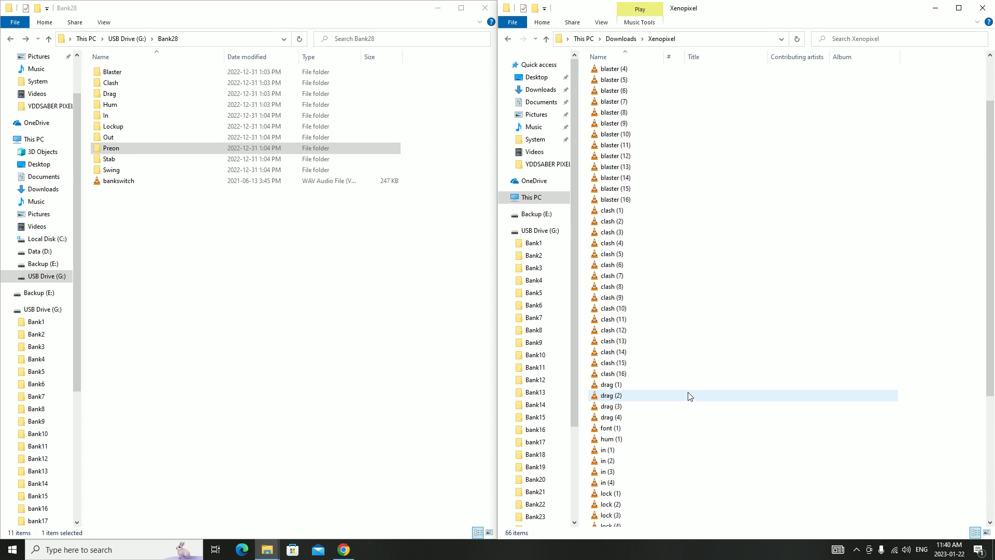
scroll(688, 396, "up", 4)
Return to Bank29 on the USB drive and open the Drag folders of Bank29 and Bank28 for comparison
key("alt+Left")
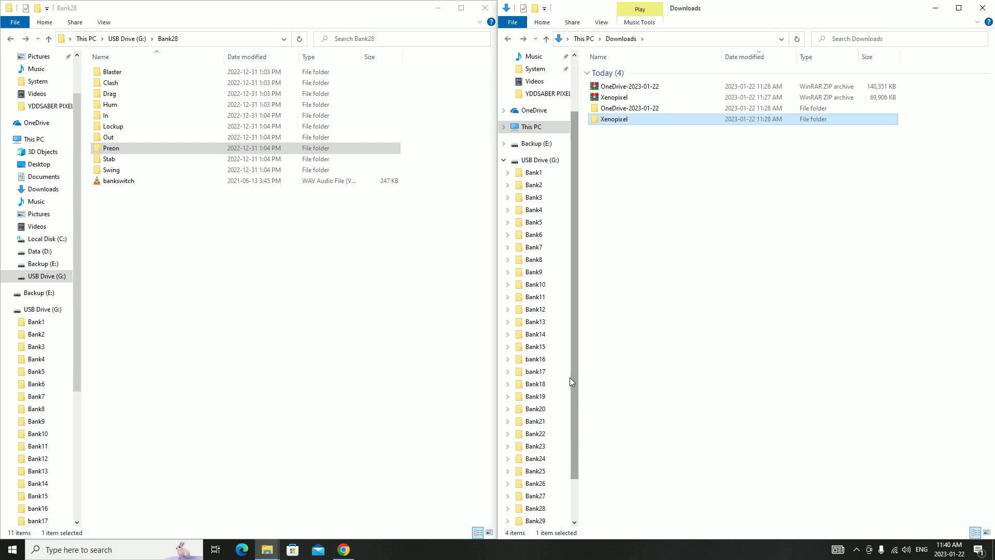
scroll(554, 461, "down", 3)
left_click(552, 484)
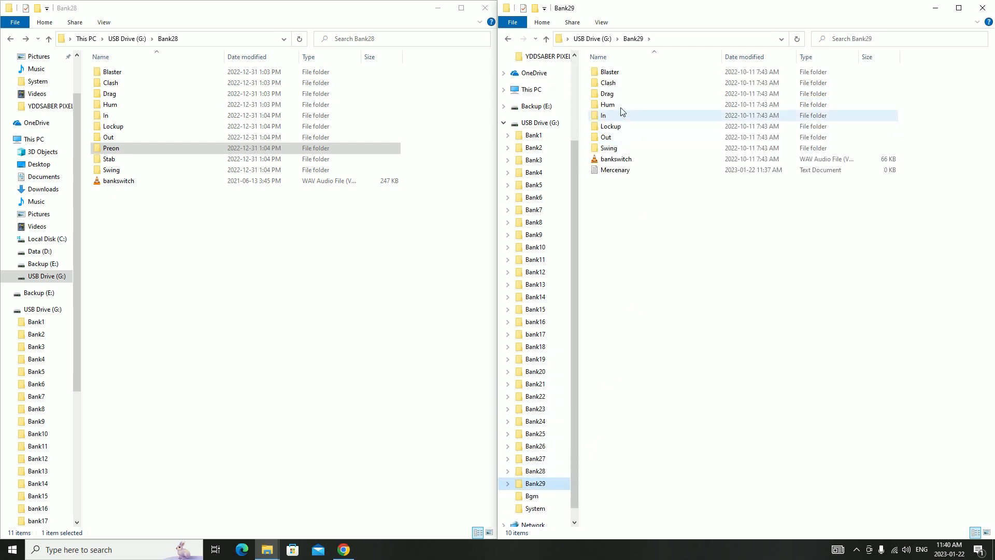
double_click(623, 94)
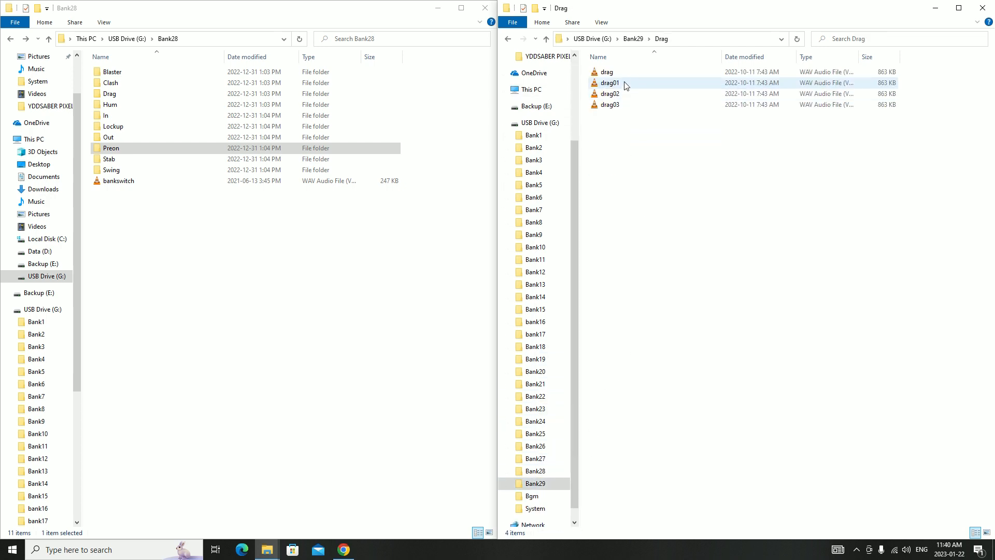
double_click(110, 94)
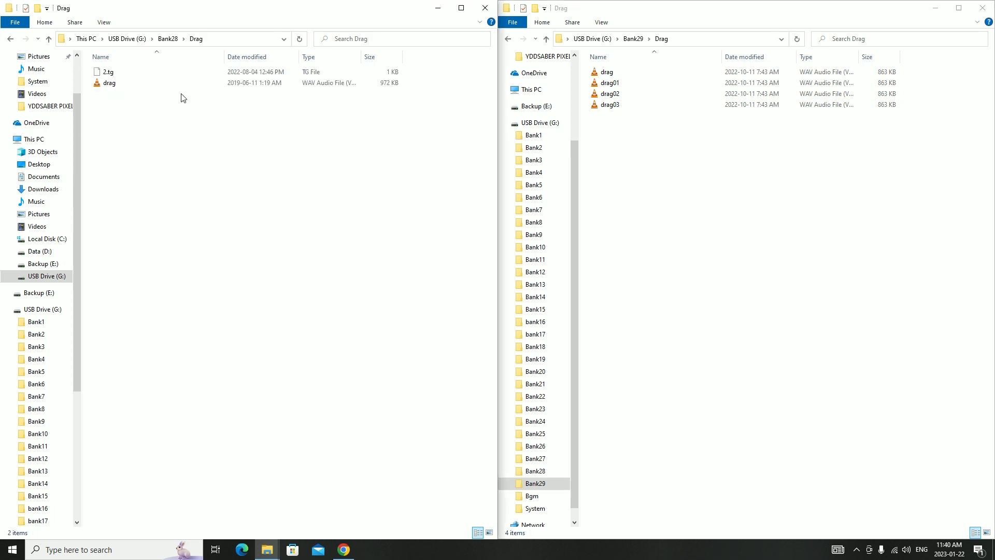
Play drag01, drag02 and drag03 from Bank29's Drag folder in turn, closing the player after each
left_click(624, 84)
double_click(623, 84)
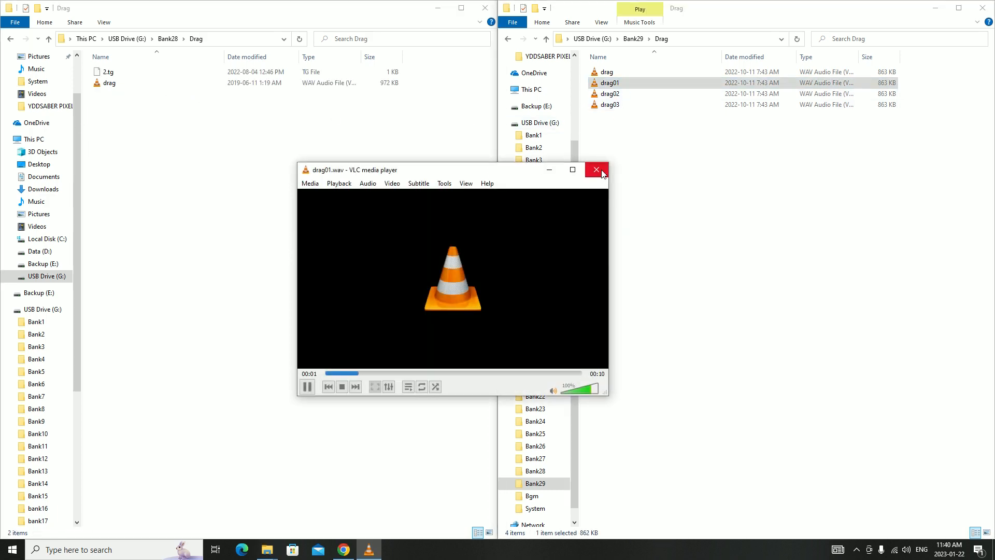
left_click(596, 171)
double_click(614, 94)
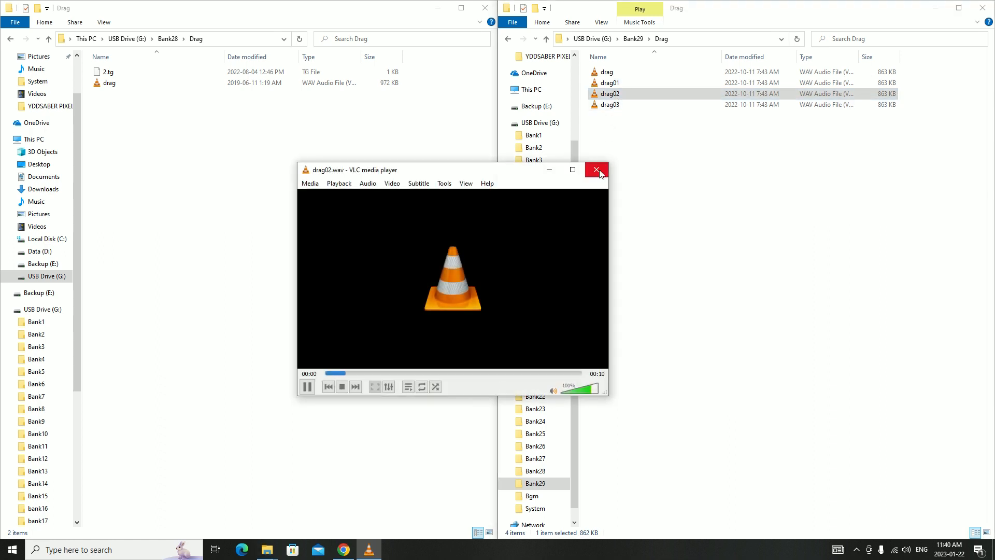
left_click(596, 170)
double_click(611, 106)
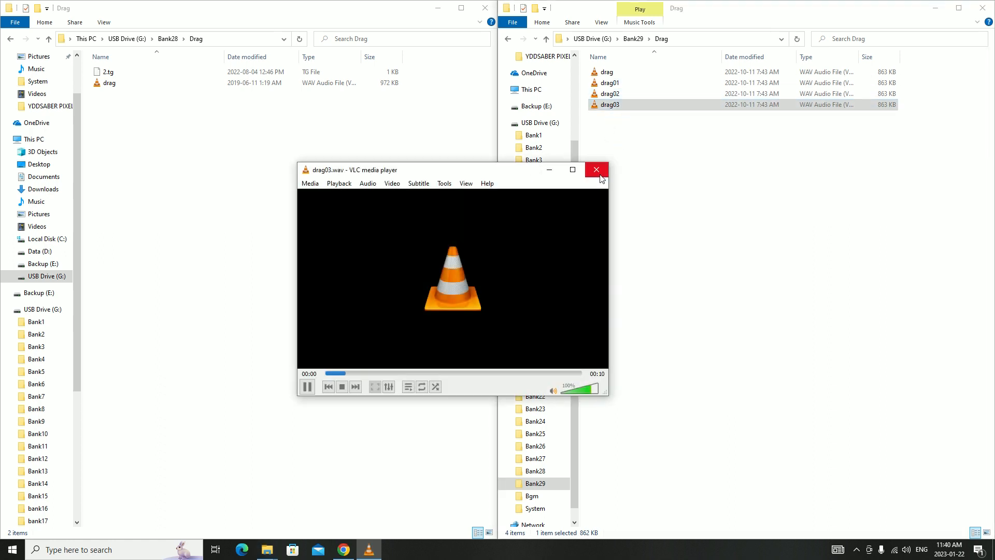
left_click(597, 171)
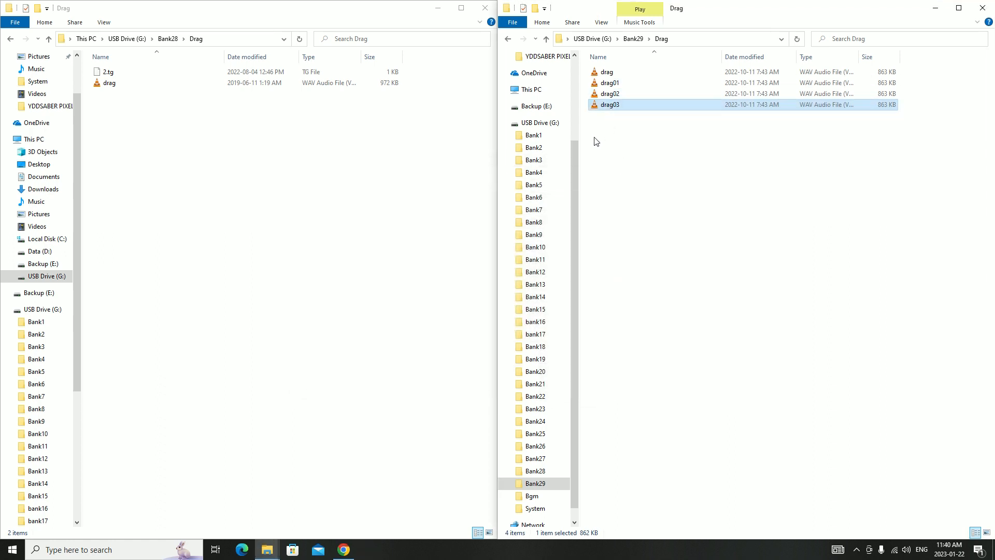
Permanently delete drag01, drag02 and drag03 from Bank29's Drag folder and copy the remaining drag file
left_click(616, 84, "shift")
key("Delete")
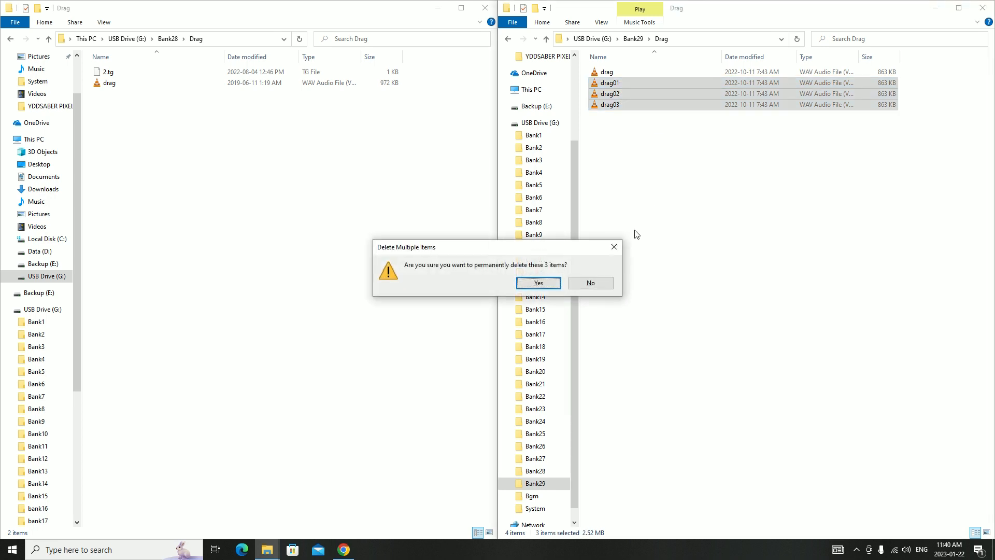
left_click(539, 283)
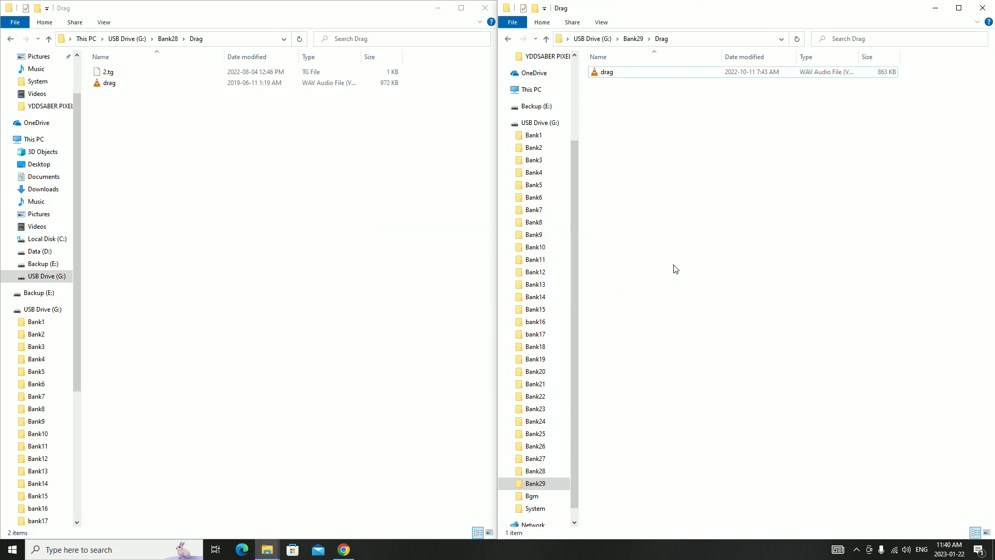
left_click(612, 74)
right_click(619, 76)
left_click(658, 298)
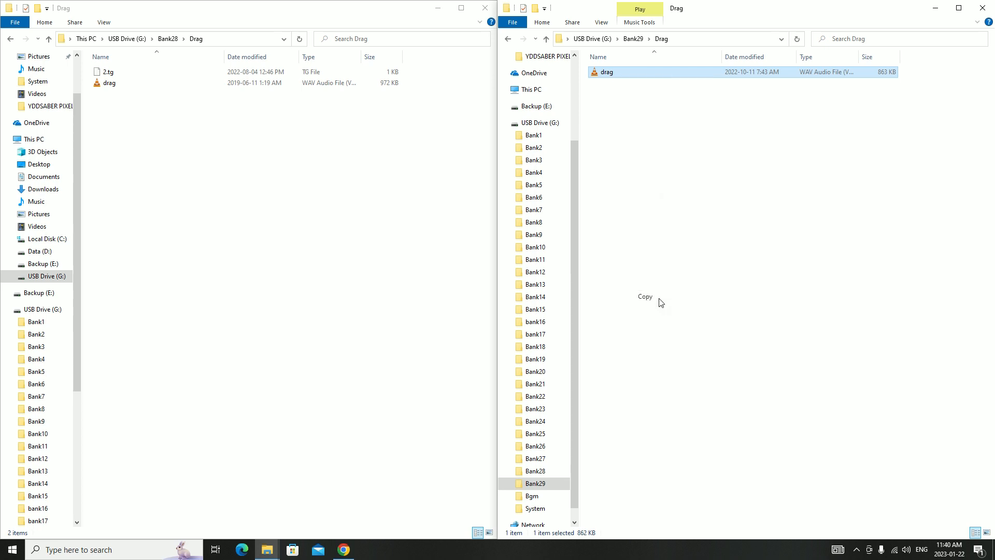
Create a new folder named Stab in the Bank29 folder
left_click(634, 40)
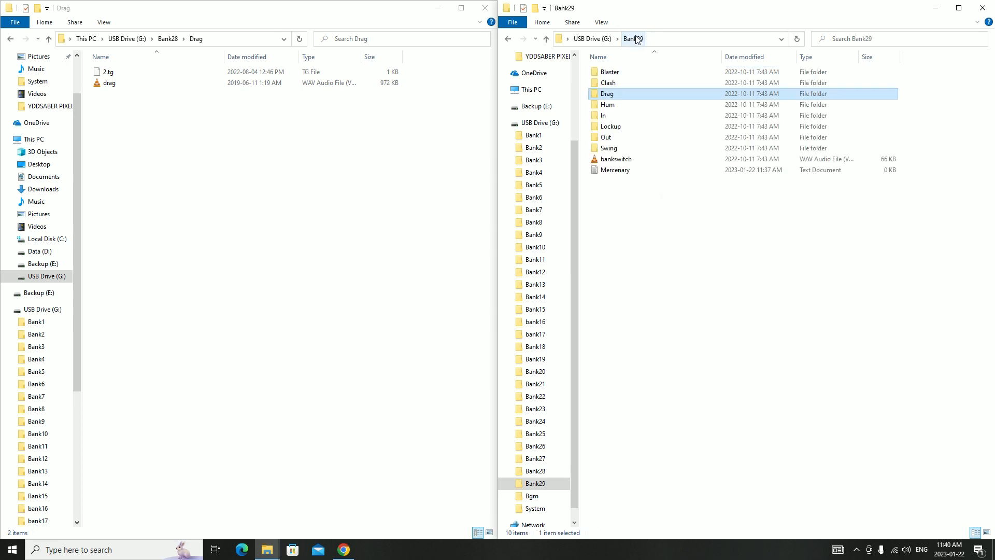
right_click(672, 255)
mouse_move(732, 385)
left_click(844, 385)
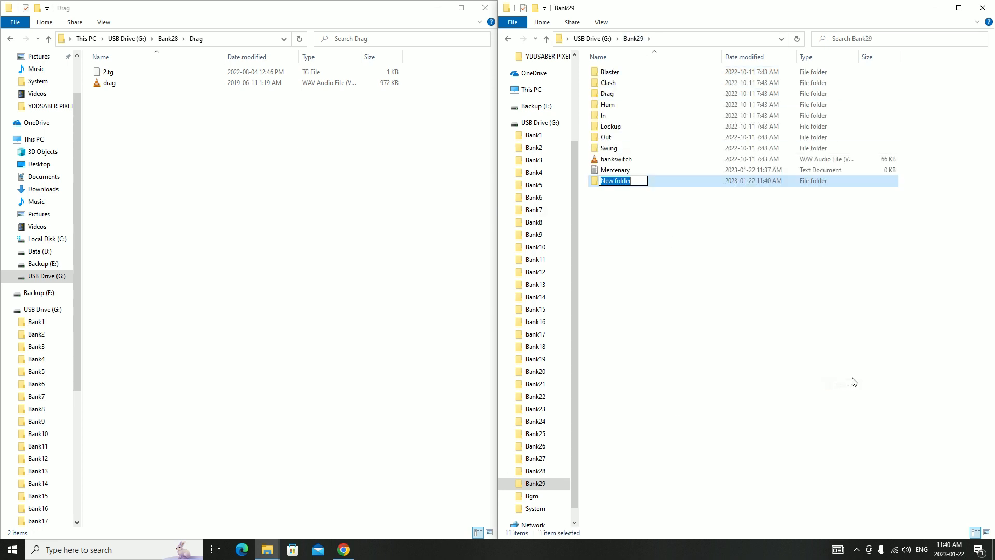
type("Stab")
key("Return")
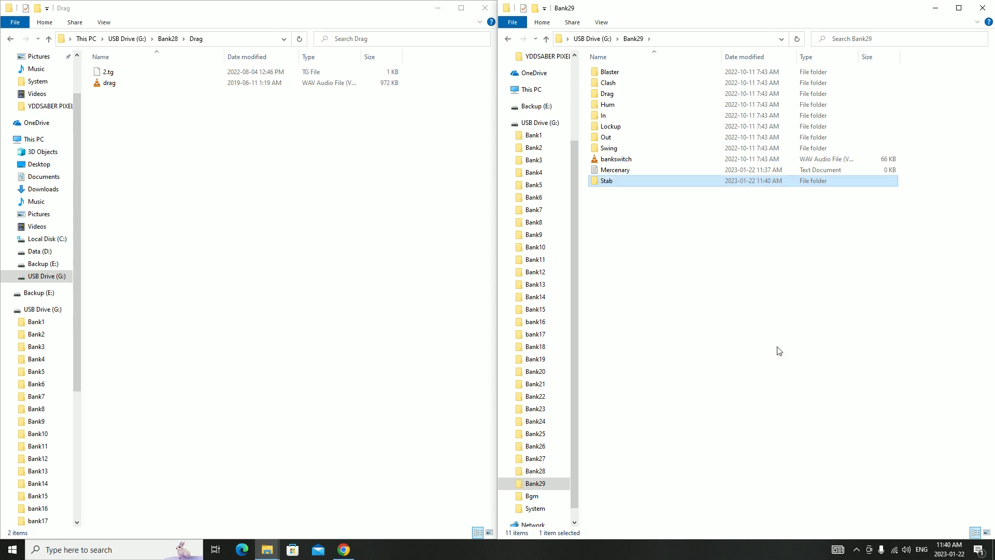
Open Bank28's Stab folder in the comparison window to check its file naming
left_click(167, 39)
double_click(125, 158)
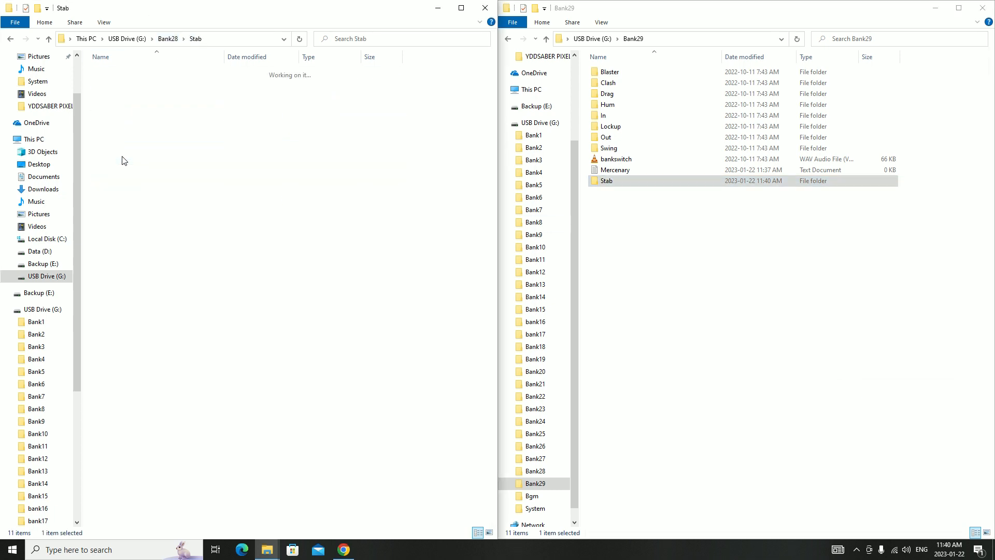
Paste the copied drag file into Bank29's Stab folder, rename it stab01, and return to the Bank29 folder
double_click(623, 181)
right_click(624, 154)
left_click(655, 238)
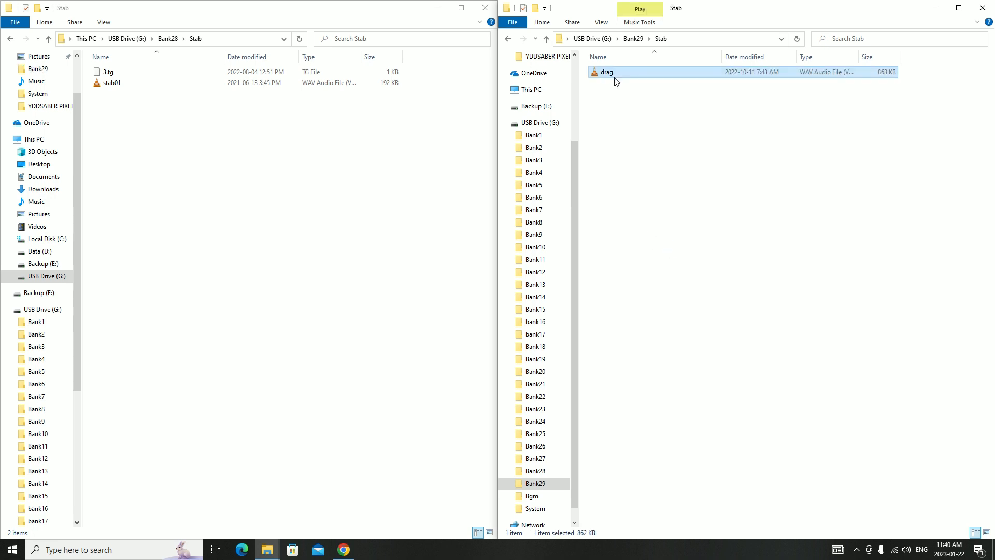
key("F2")
type("stab01")
key("Return")
left_click(631, 106)
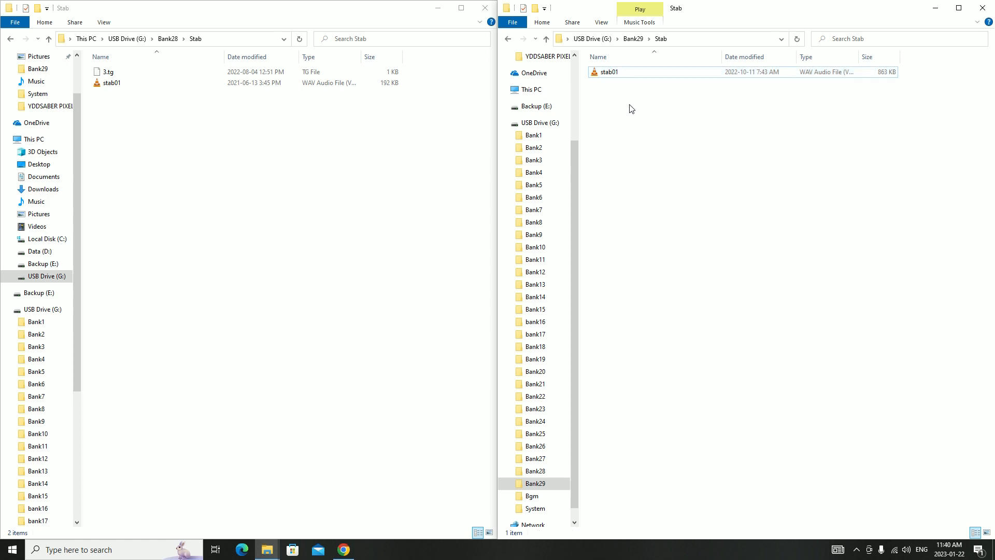
left_click(632, 39)
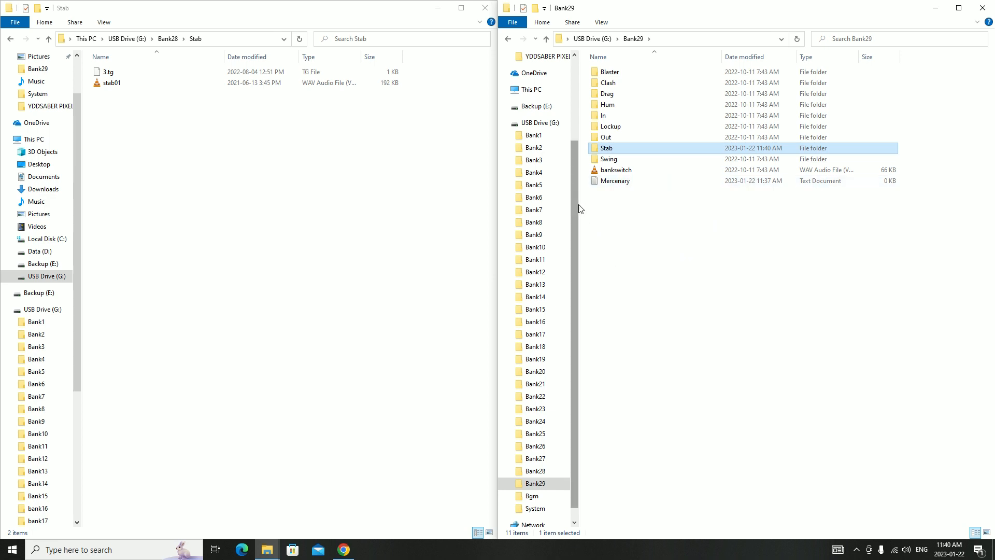
Open the config file from the USB drive's System folder and arrange its window beside the Bank29 window
left_click(128, 38)
double_click(123, 399)
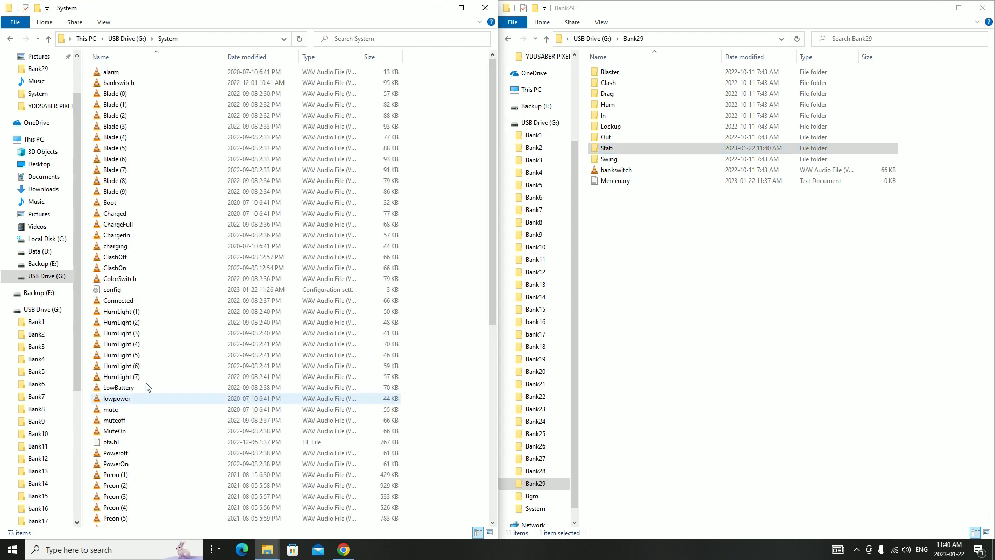
double_click(129, 290)
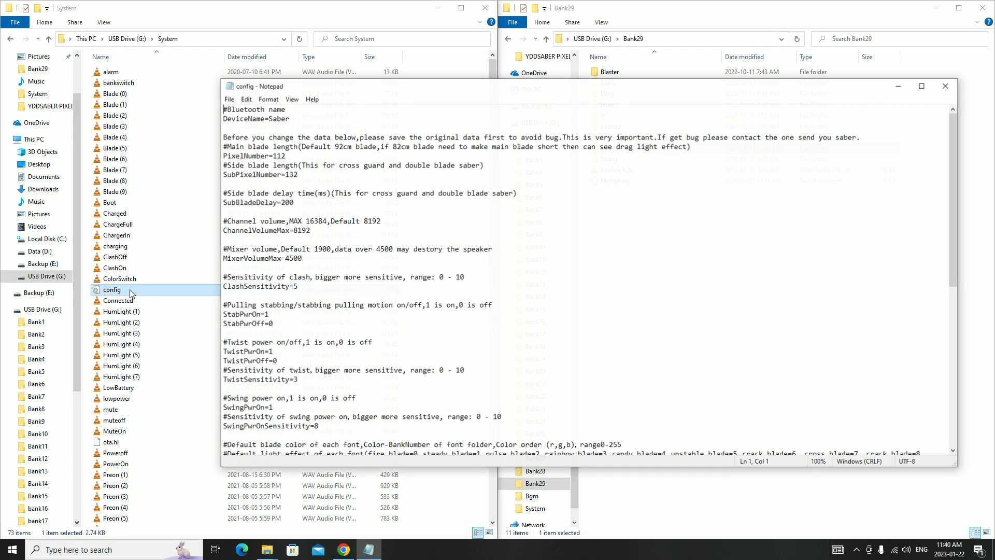
left_click_drag(687, 87, 1, 119)
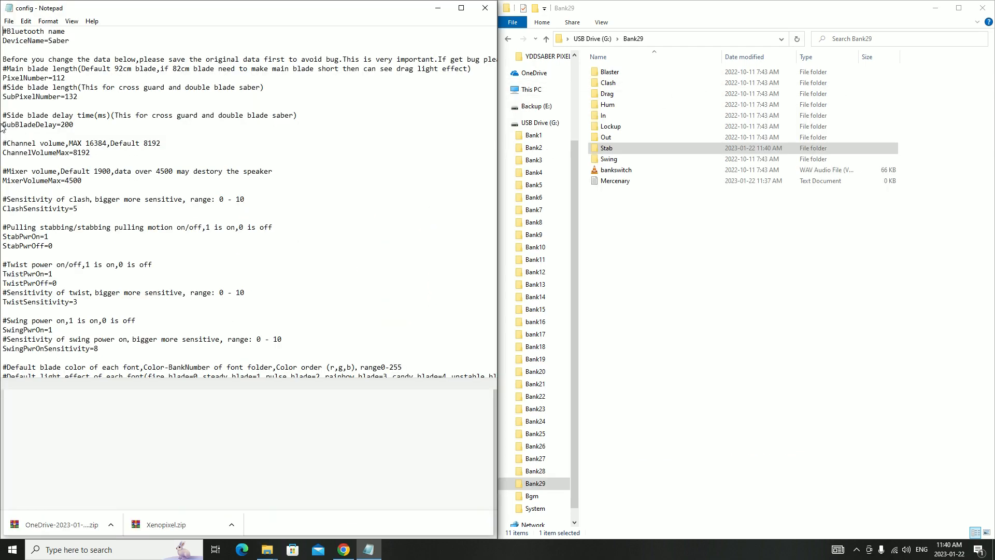
Duplicate the Color-Bank28=(255,0,255),0,0 entry onto a new line at the end of the config file
scroll(239, 391, "down", 7)
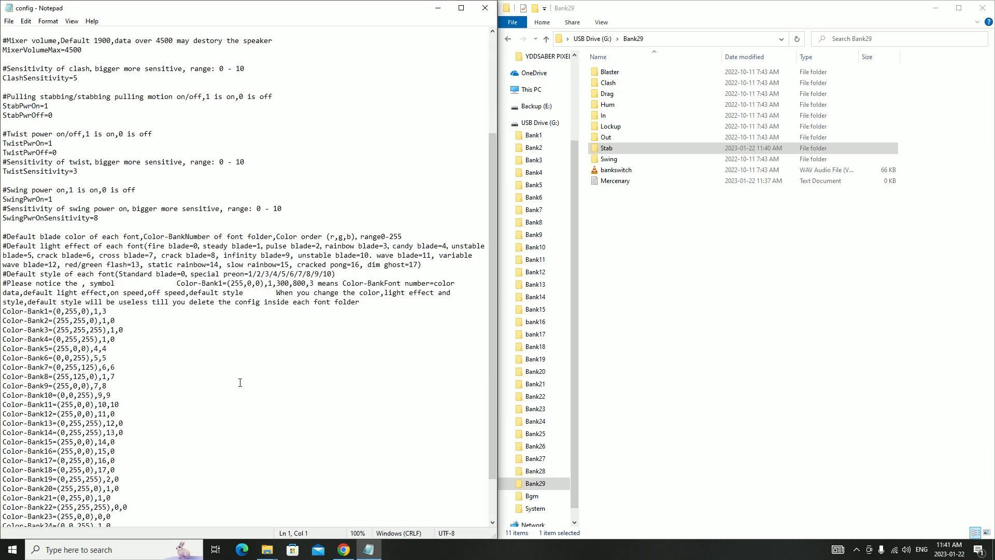
left_click_drag(126, 507, 1, 506)
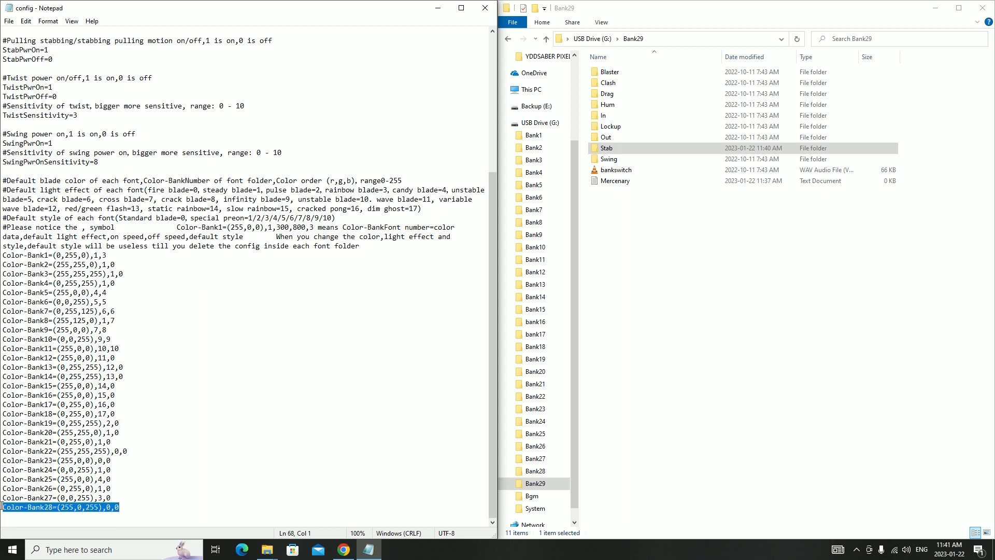
left_click(127, 511)
key("Return")
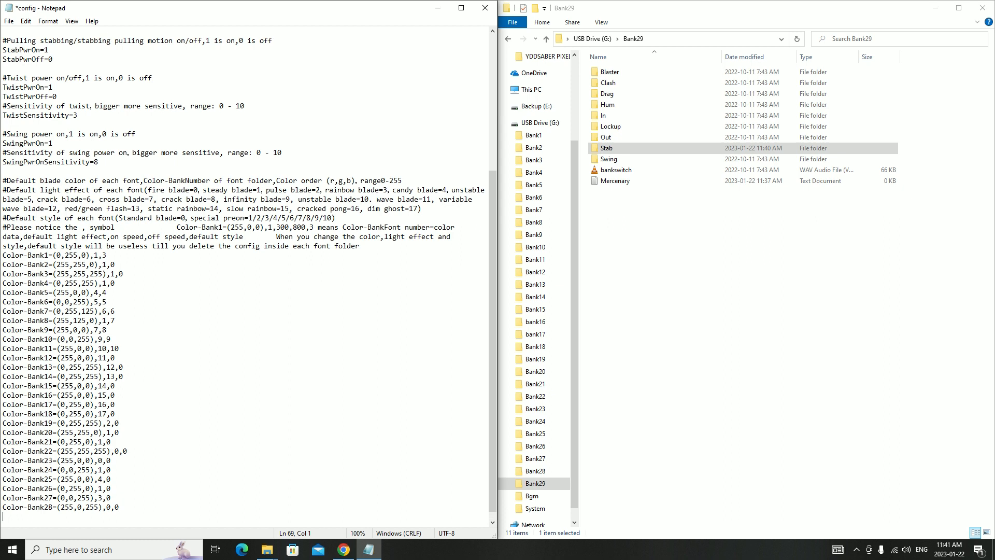
right_click(58, 516)
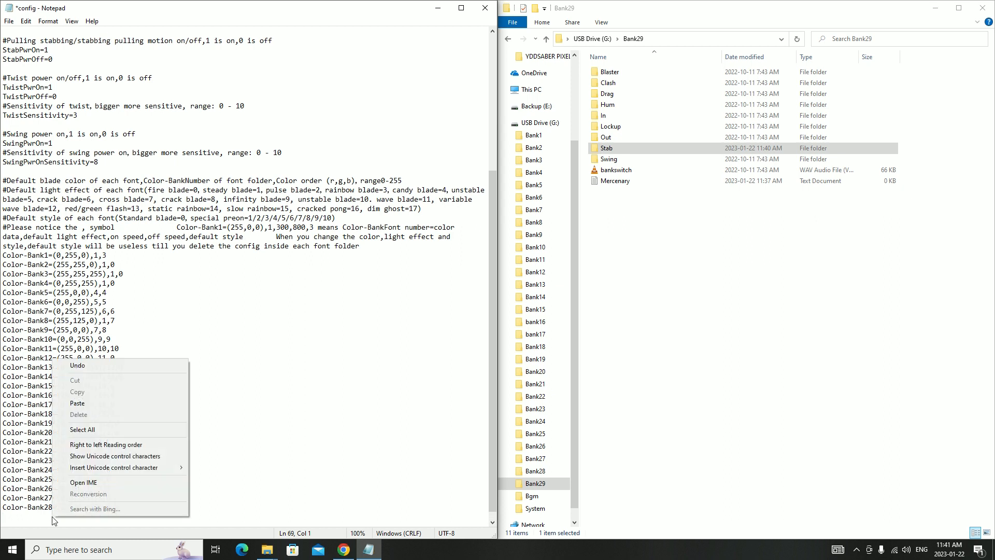
left_click(103, 414)
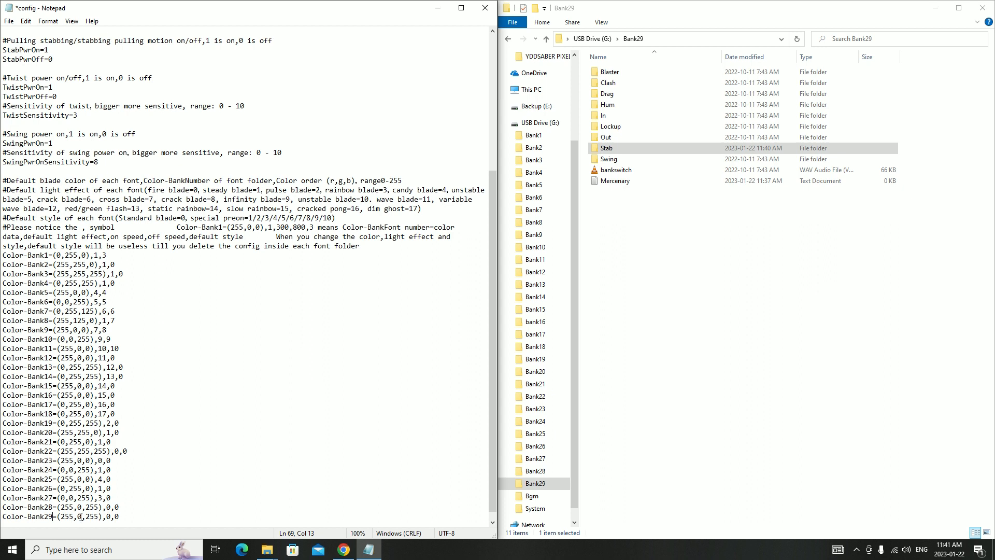
Set the blue value of the Color-Bank29 entry to 0
left_click_drag(87, 517, 96, 518)
type("0")
Switch to Chrome and search Google for "rgb color wheel"
left_click(344, 549)
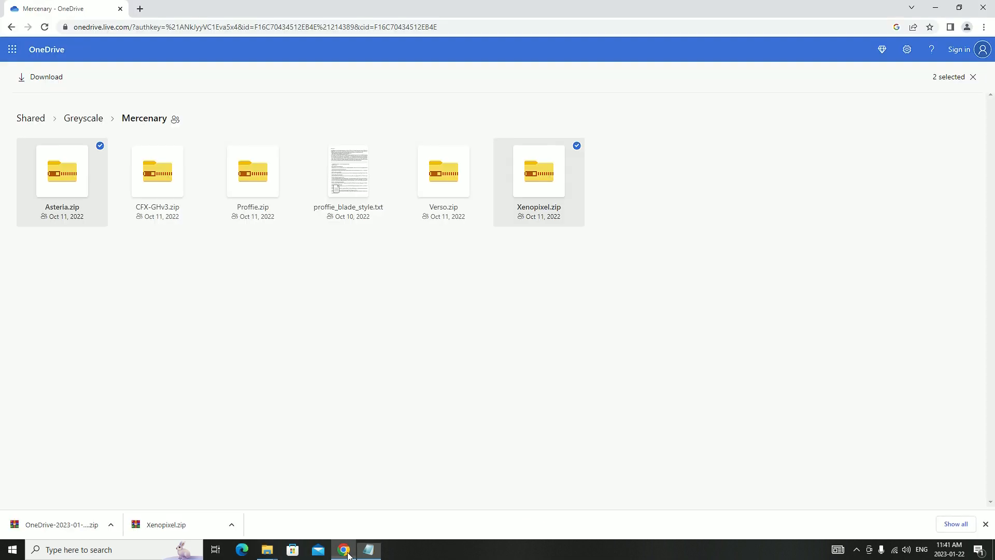
left_click(224, 26)
type("google")
key("Return")
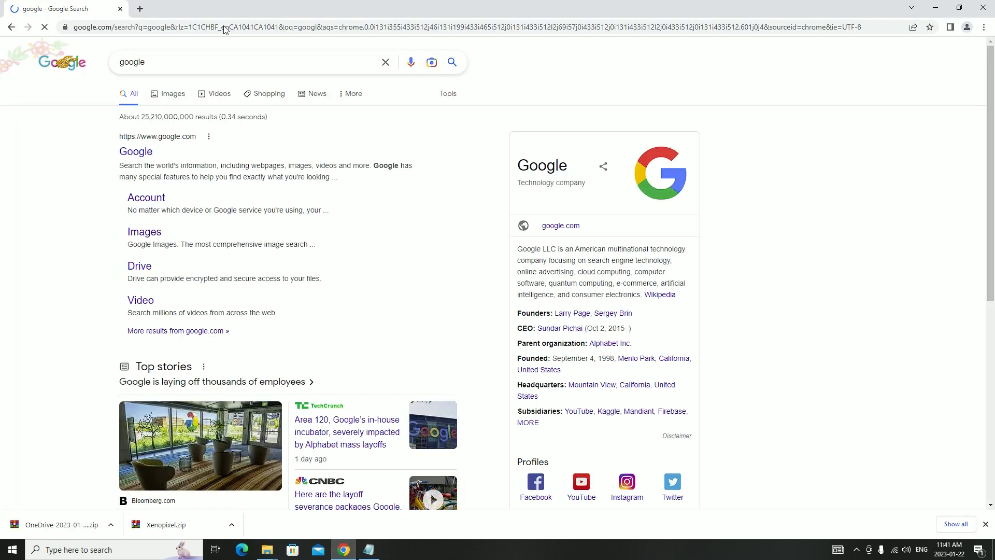
double_click(222, 63)
left_click(519, 94)
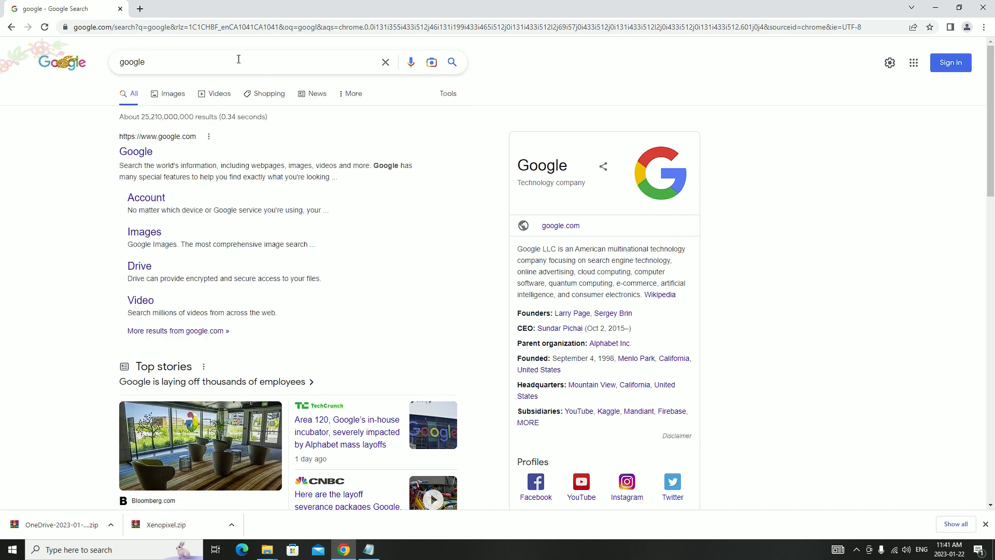
double_click(195, 57)
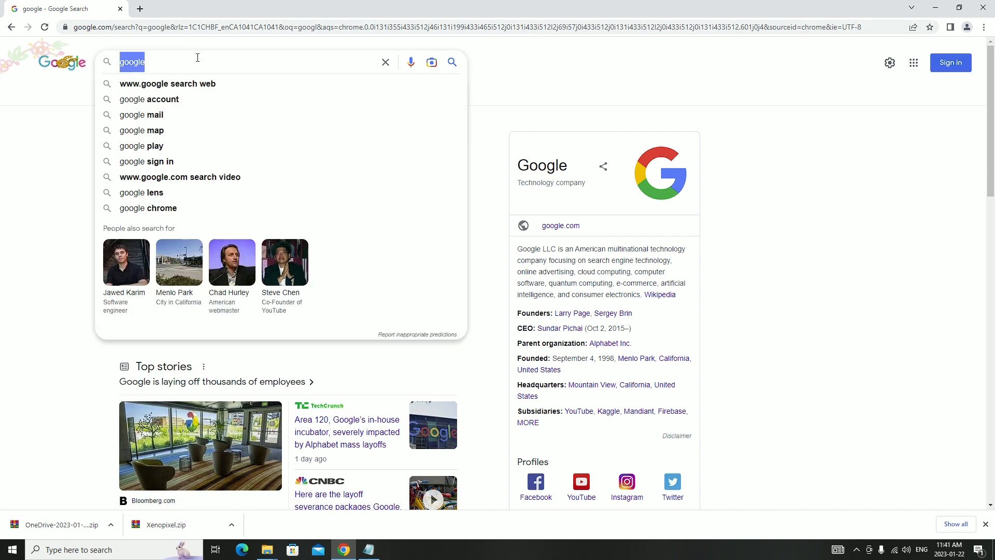
type("rgb")
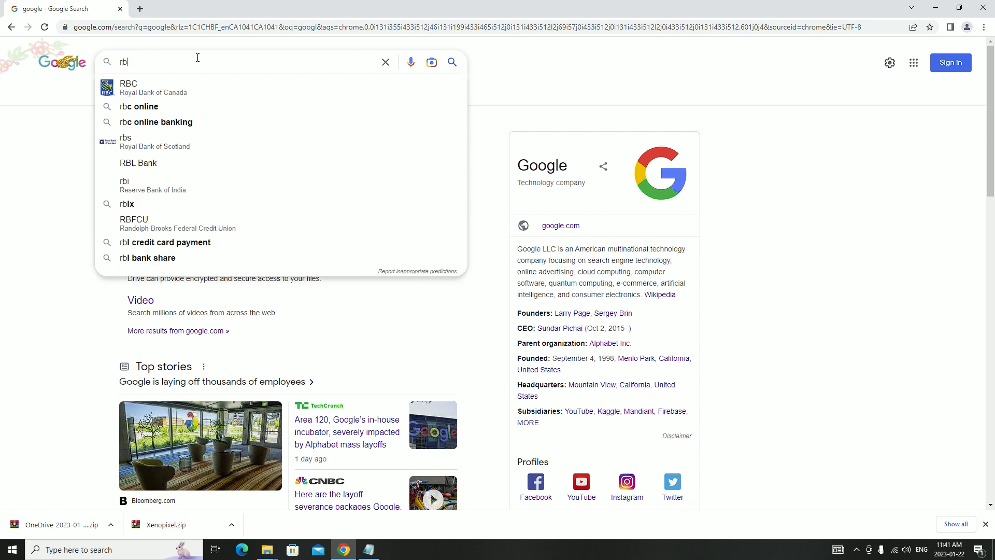
type(" color wheel")
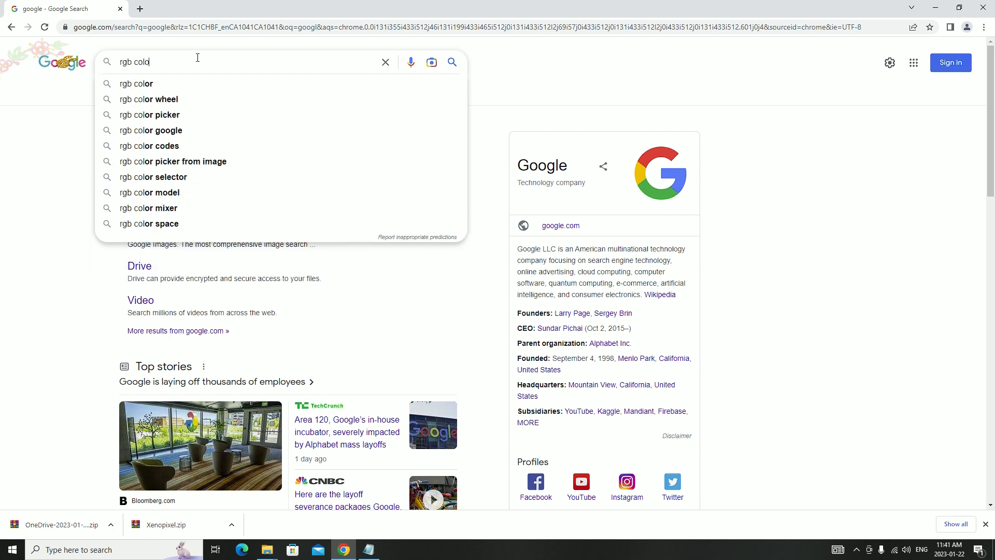
key("Return")
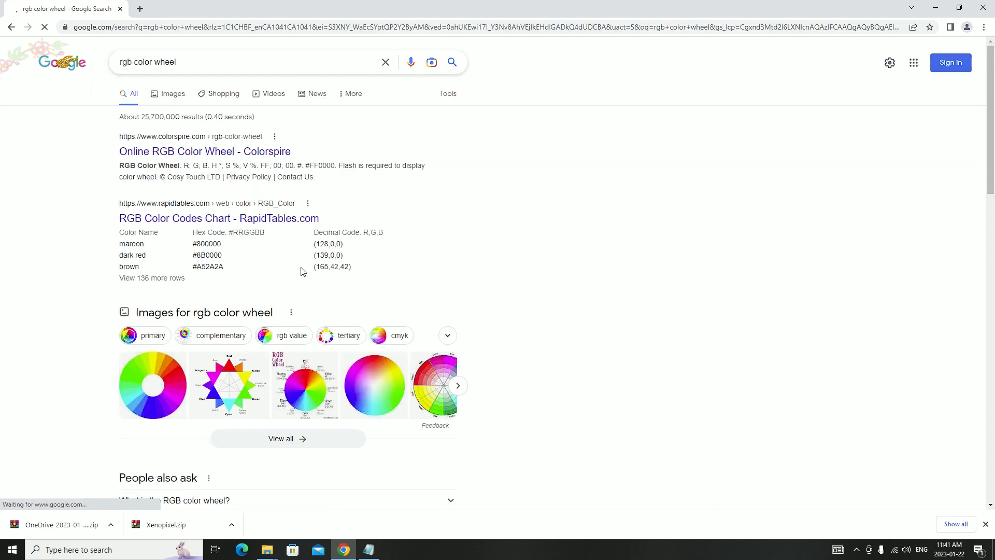
Open Colorspire's Online RGB Color Wheel from the search results and allow all cookies on the page
left_click(278, 152)
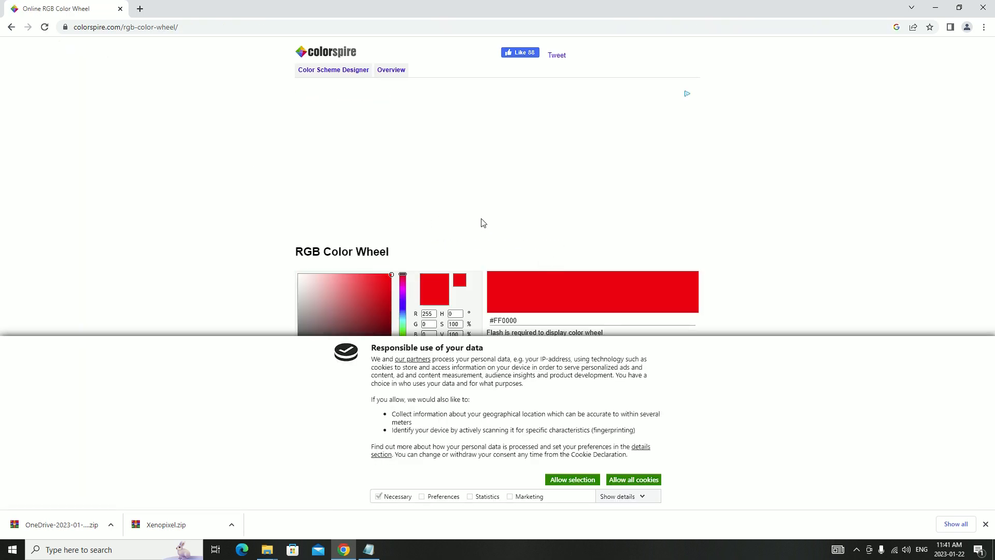
scroll(462, 282, "down", 2)
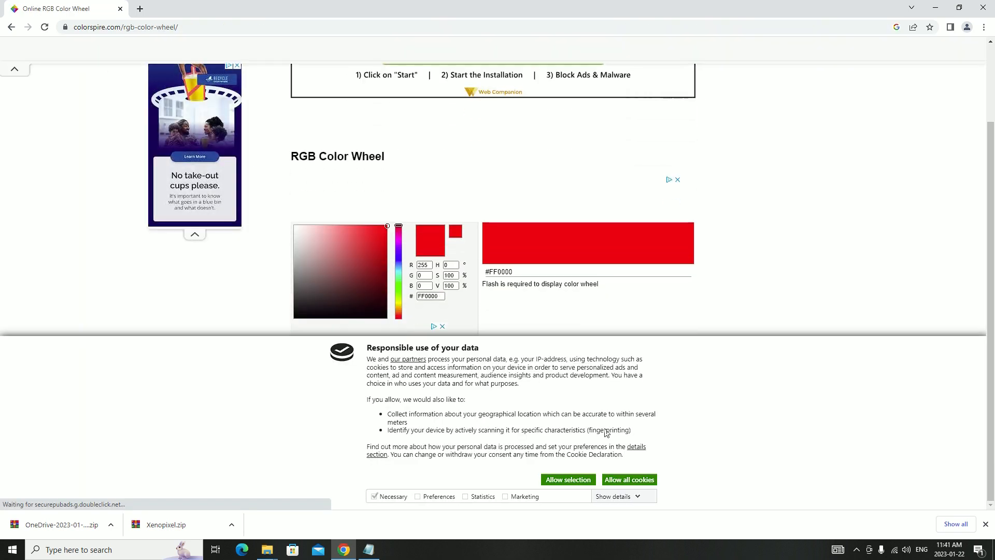
left_click(611, 480)
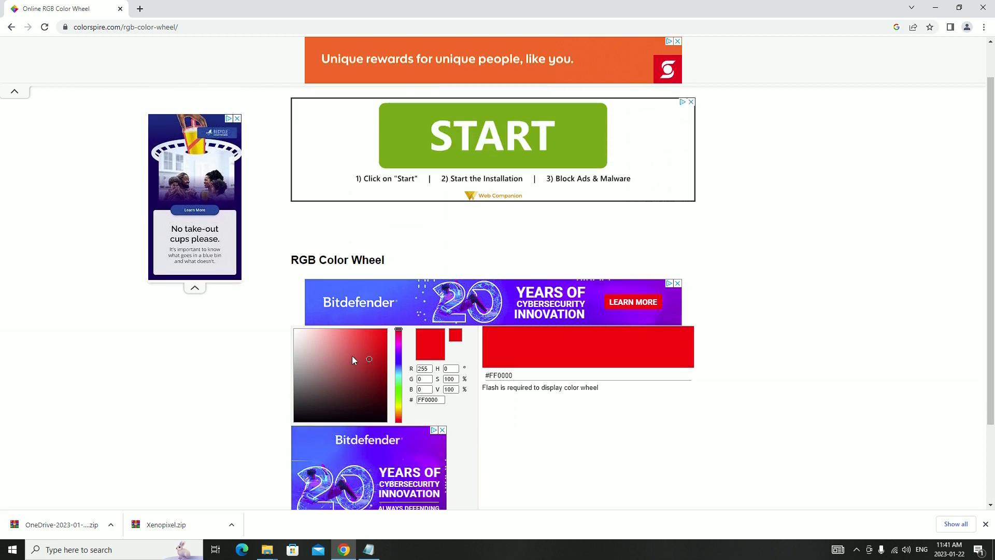
Try purple shades in the color picker, ending on a light blue with R 97, G 235, B 255
left_click(329, 349)
mouse_move(400, 362)
left_mouse_down()
mouse_move(399, 352)
mouse_move(402, 410)
mouse_move(404, 337)
mouse_move(404, 416)
mouse_move(409, 347)
left_mouse_up()
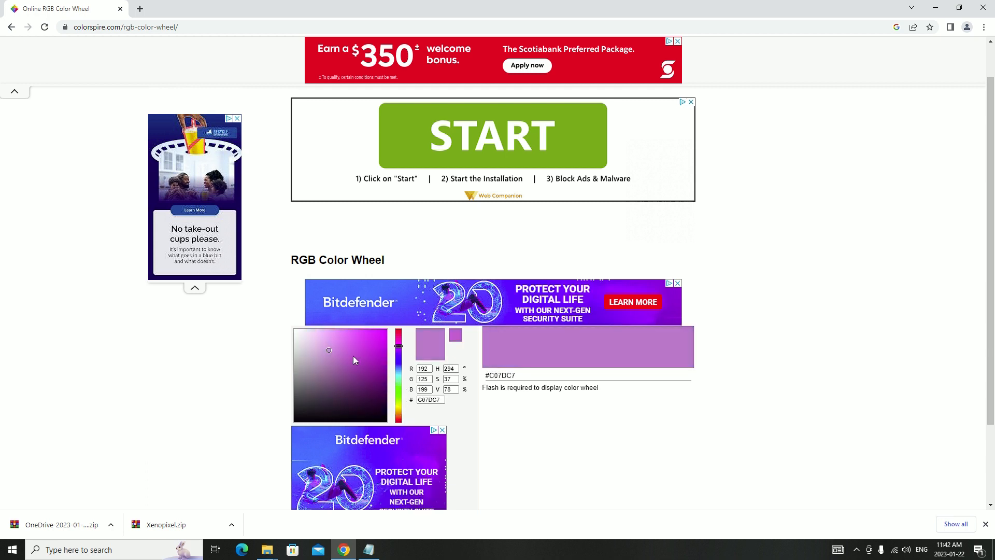
left_click_drag(326, 344, 309, 315)
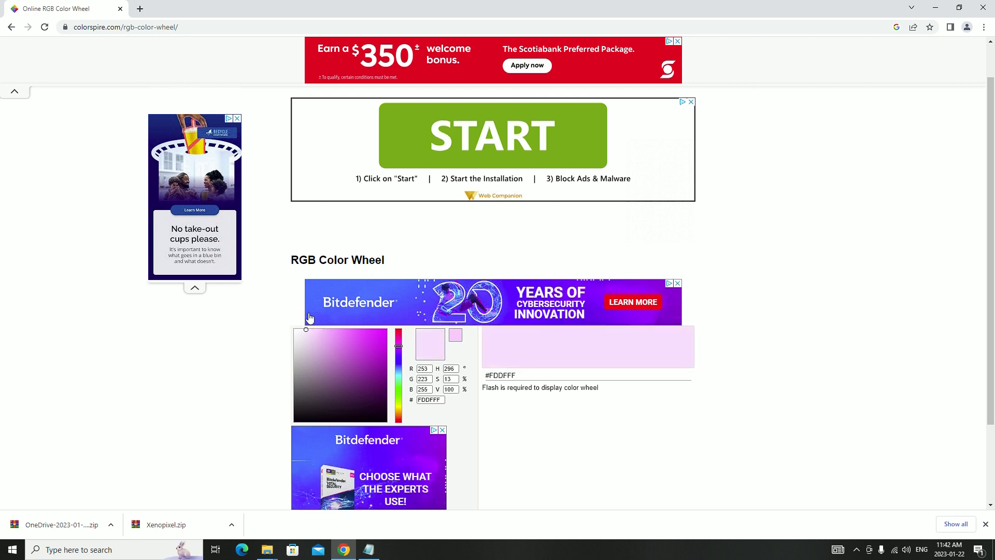
mouse_move(400, 361)
left_mouse_down()
mouse_move(400, 378)
mouse_move(350, 326)
left_mouse_up()
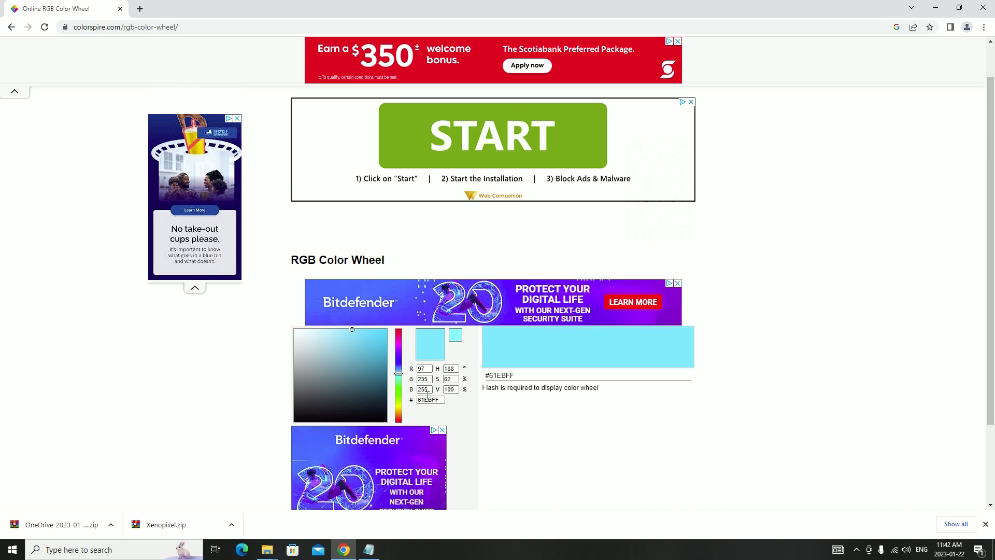
Switch back to the config file in Notepad and set the Color-Bank29 color to (97,235,255)
left_click(371, 550)
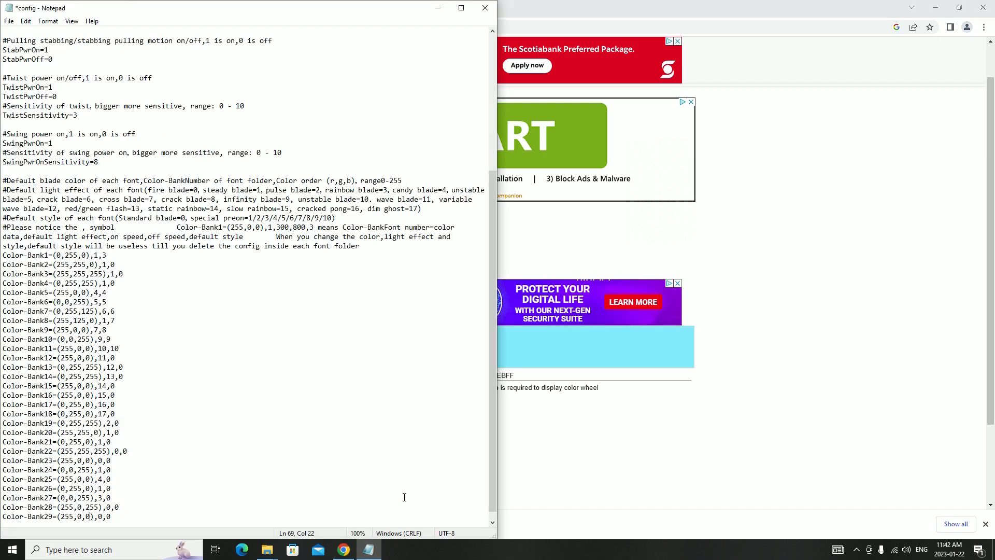
scroll(63, 506, "down", 1)
left_click_drag(60, 506, 65, 506)
type("97")
left_click(734, 382)
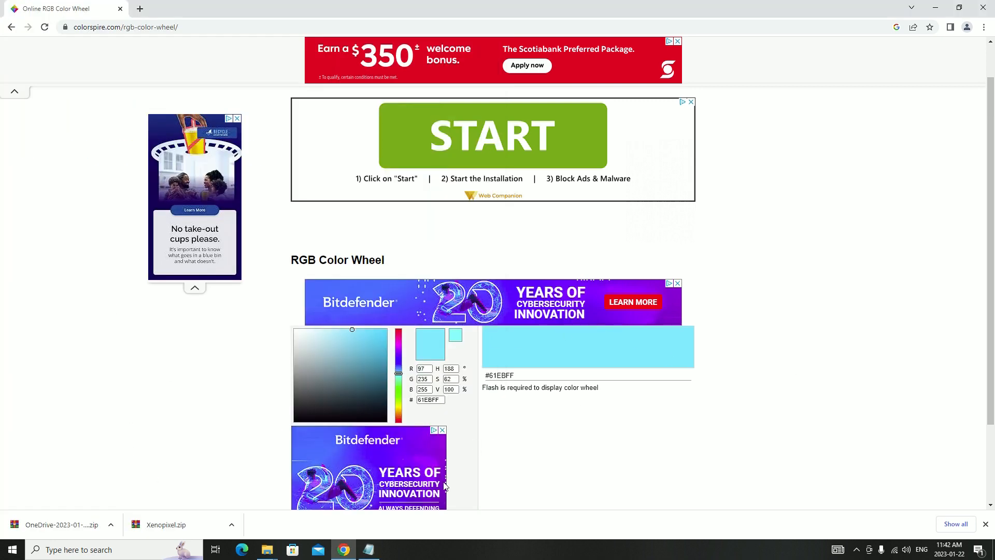
left_click(371, 543)
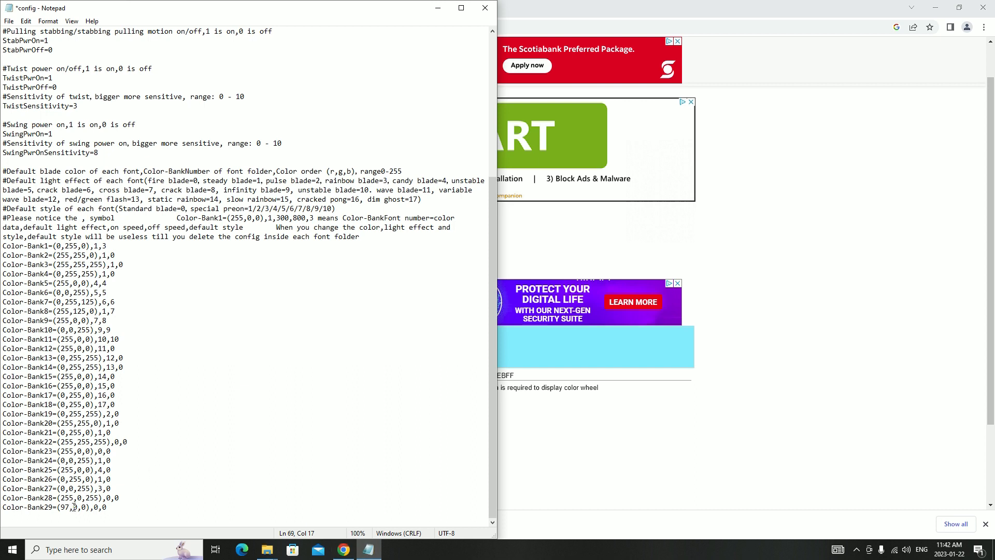
type("235")
double_click(92, 506)
type("25")
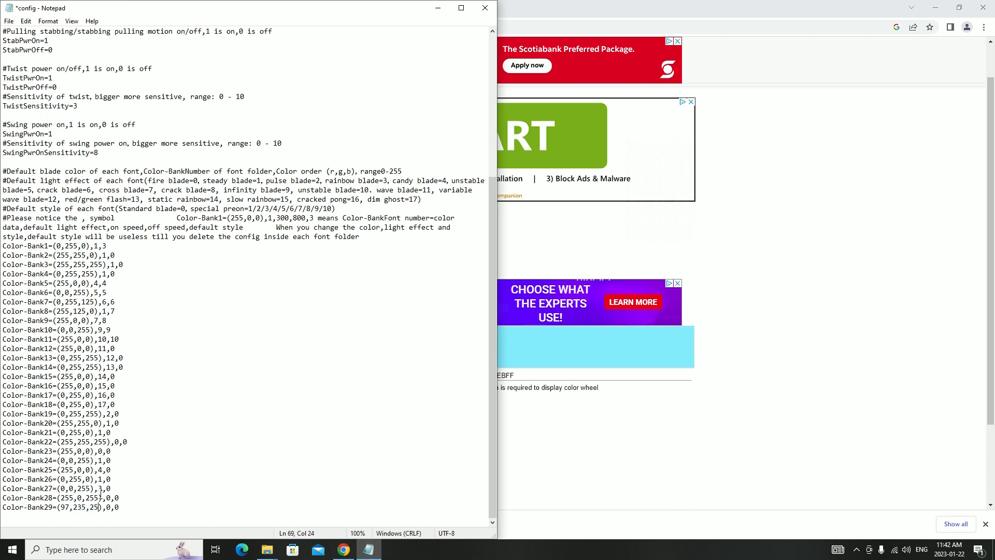
type("5")
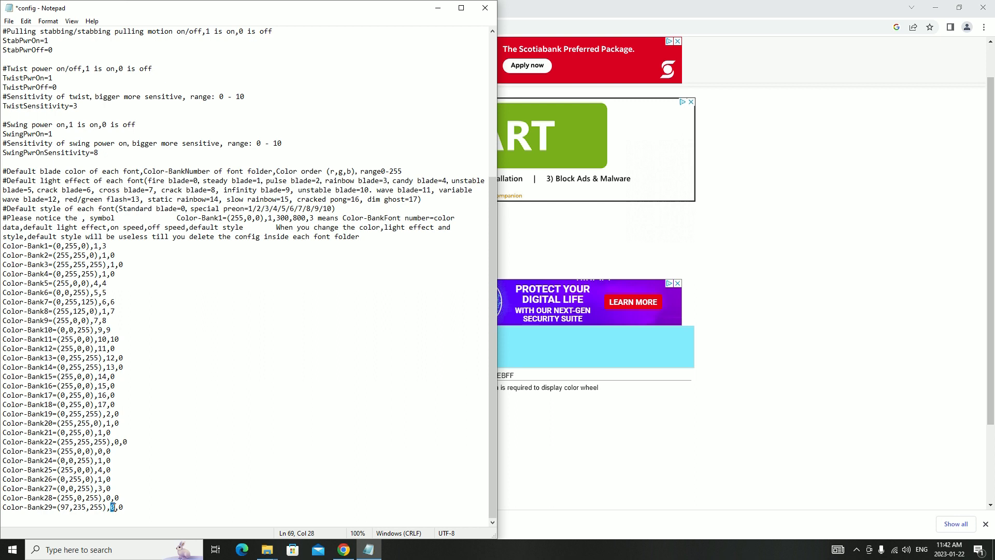
Set the Color-Bank29 entry's default light effect to 6 and its default style to 9
type("6")
left_click_drag(118, 507, 123, 507)
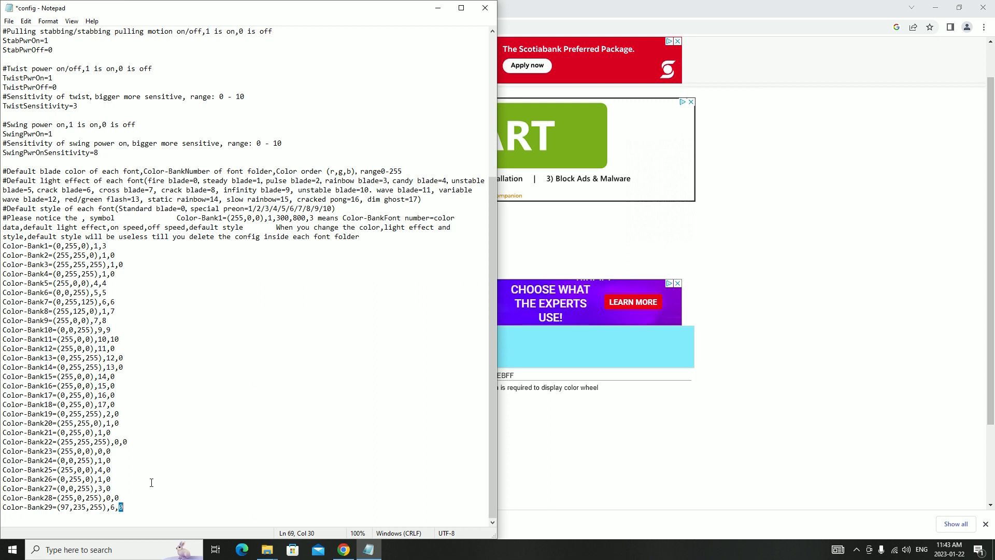
type("9")
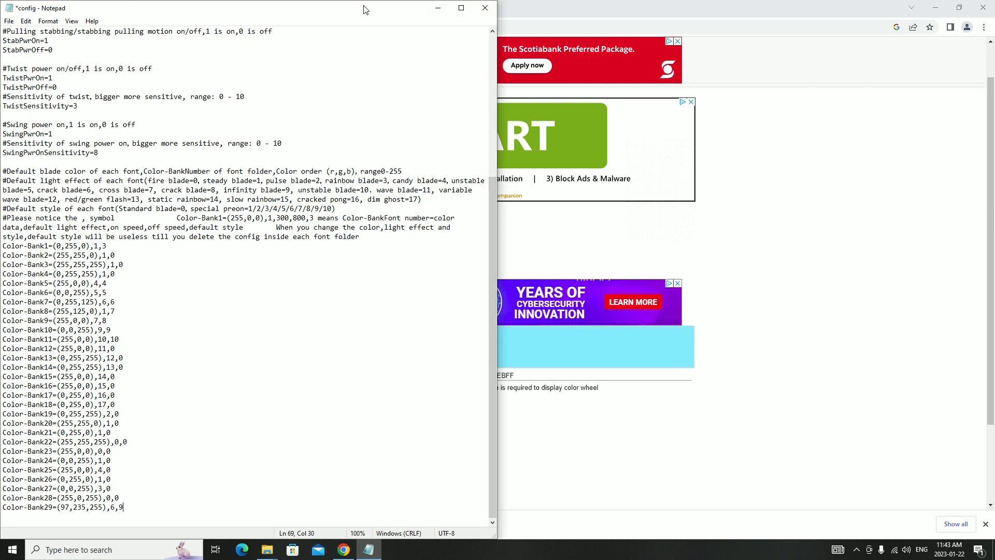
Save and close the config file, and minimize the browser window
left_click_drag(132, 7, 325, 8)
left_click(202, 20)
left_click(215, 68)
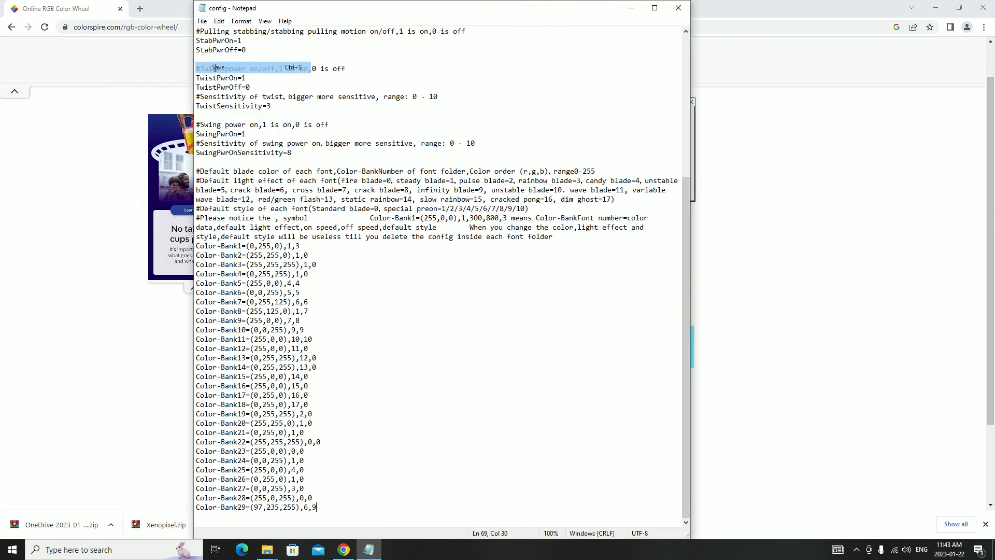
left_click(678, 8)
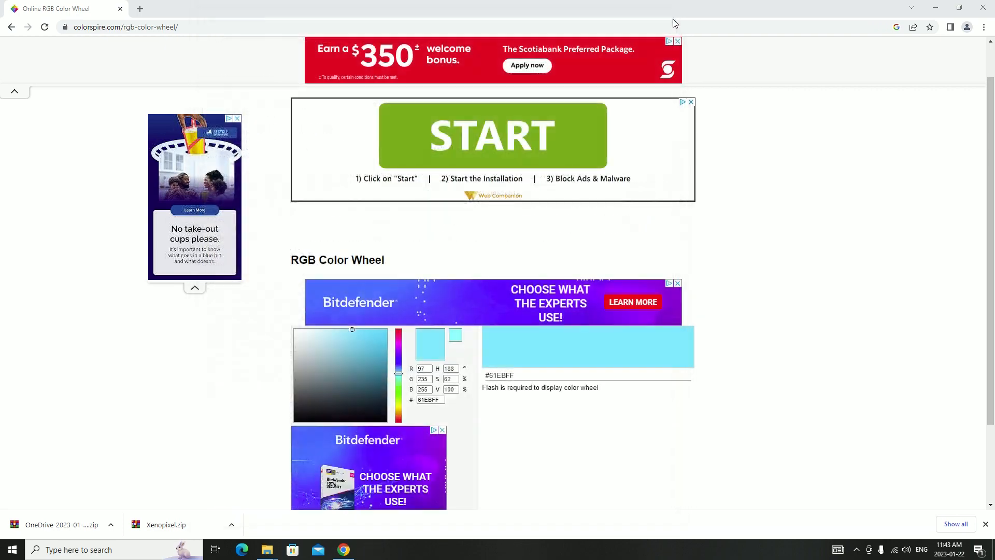
left_click(934, 9)
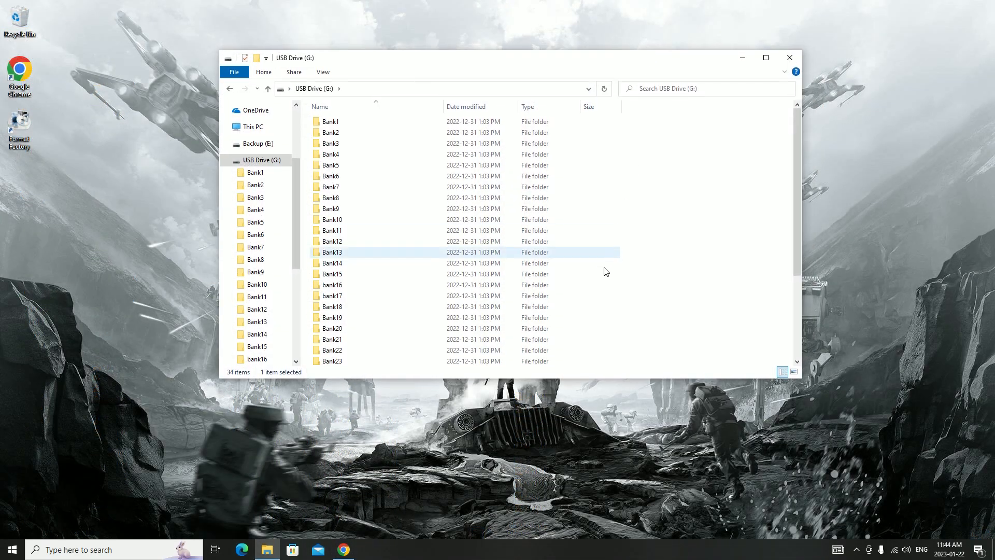
Look through the bank folders on the USB drive and check the contents of the Bank1 folder
left_click(604, 273)
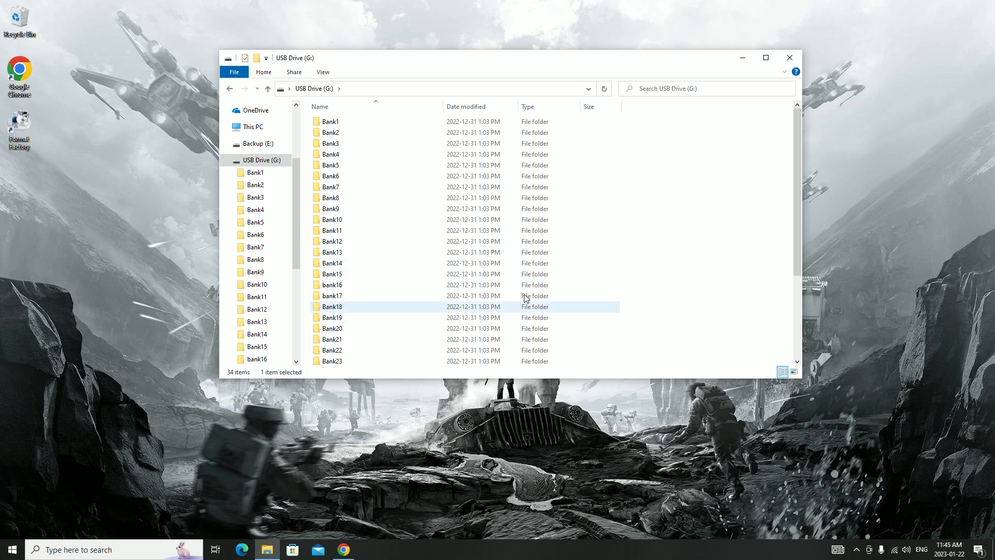
scroll(448, 335, "down", 3)
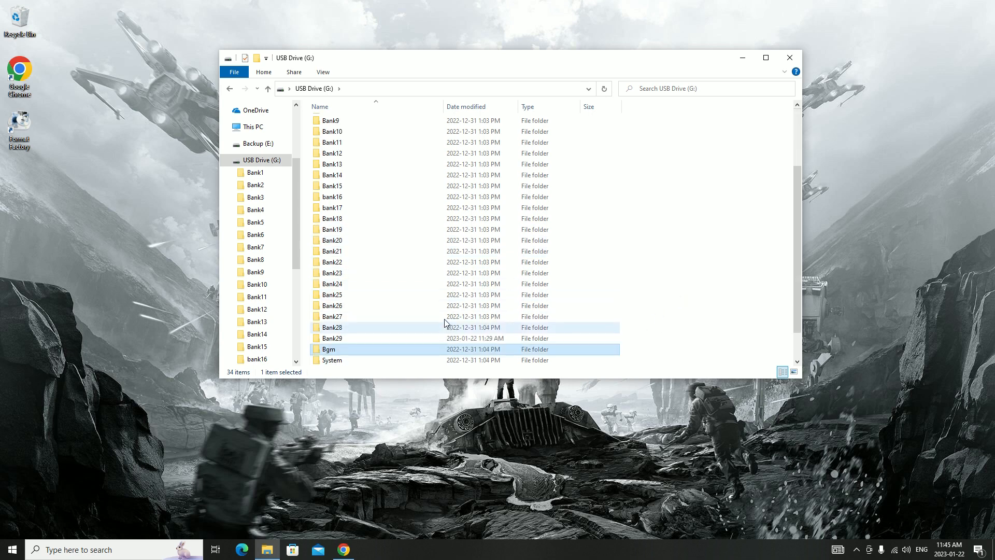
scroll(449, 332, "down", 1)
scroll(447, 321, "up", 4)
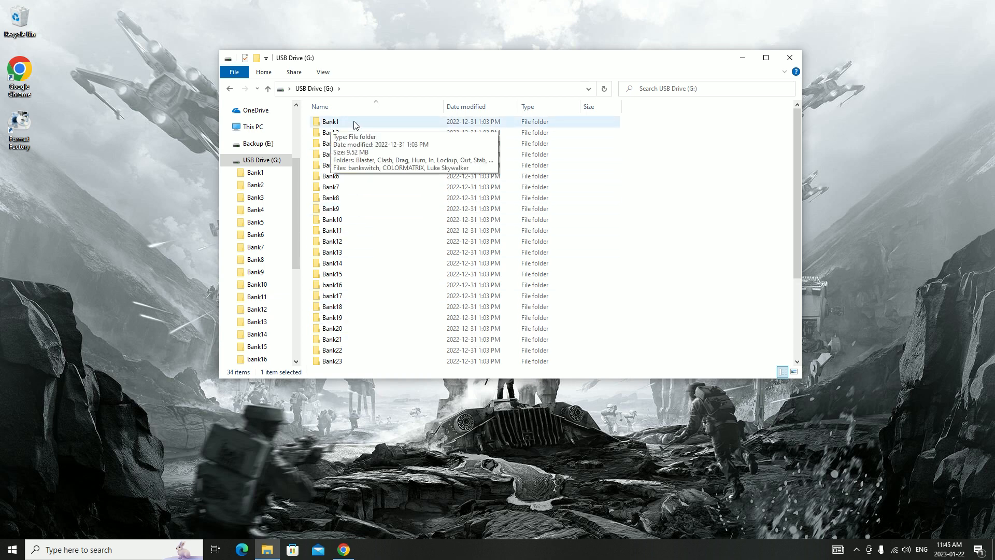
double_click(354, 124)
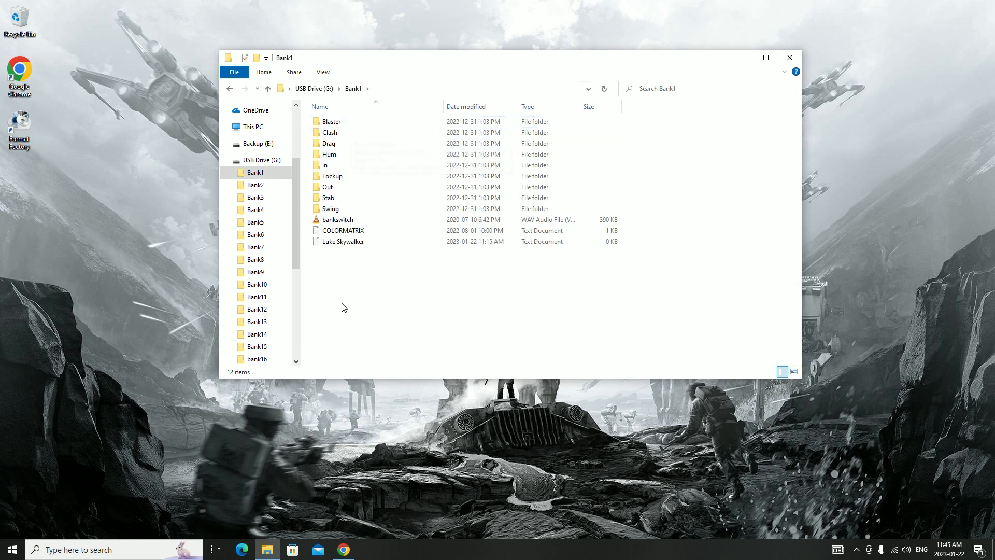
key("alt+Left")
Open the config file from the USB drive's System folder and review its Color-Bank entries down to Bank29
scroll(344, 284, "down", 4)
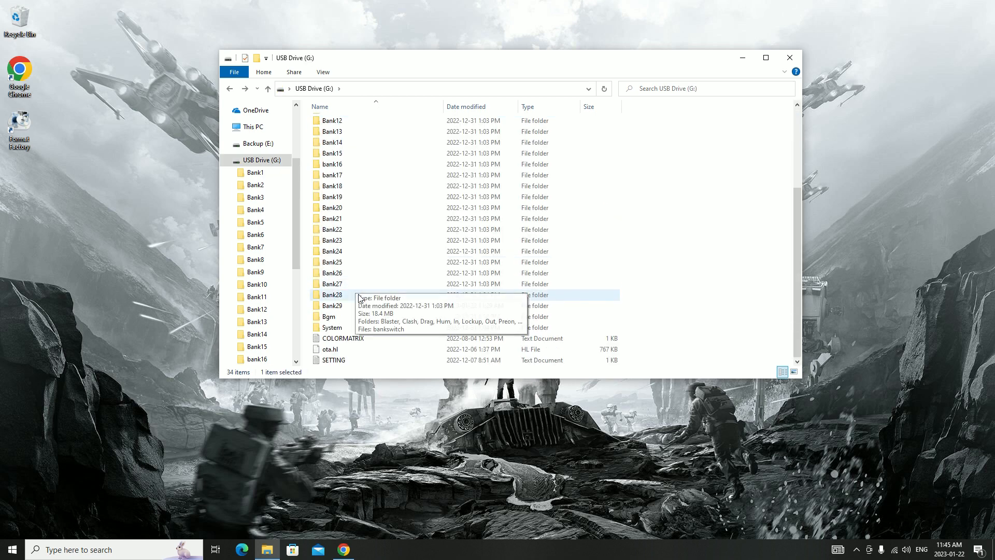
double_click(365, 327)
scroll(358, 317, "down", 2)
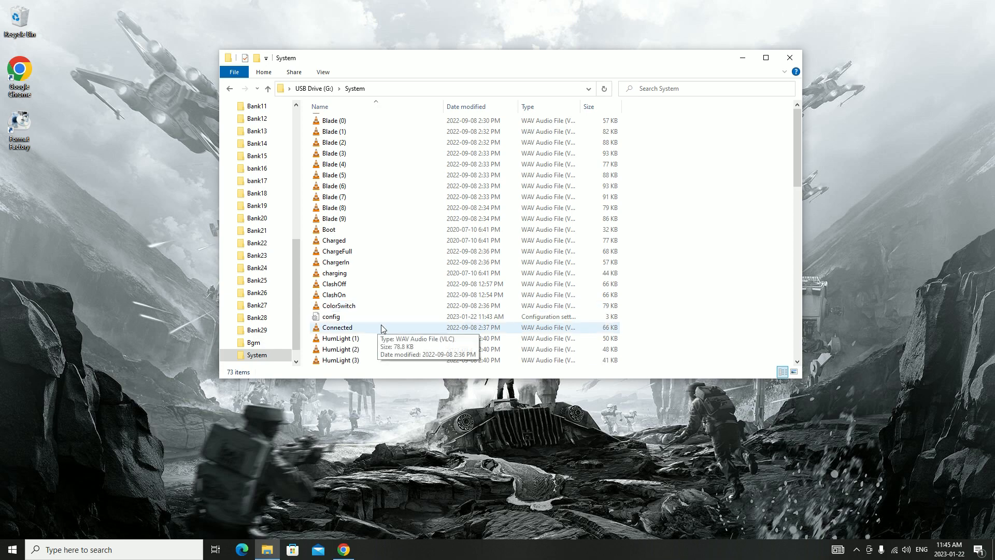
double_click(335, 288)
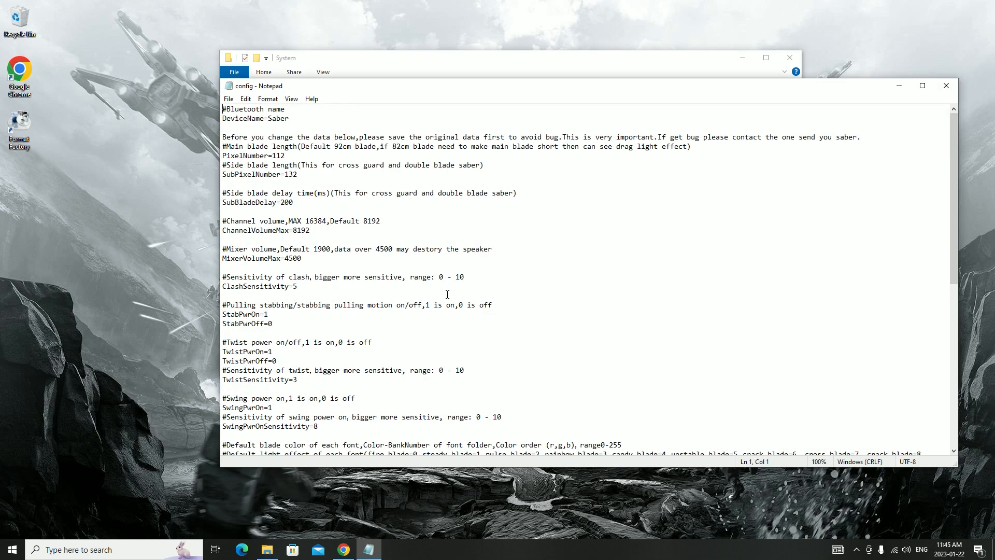
scroll(443, 294, "down", 7)
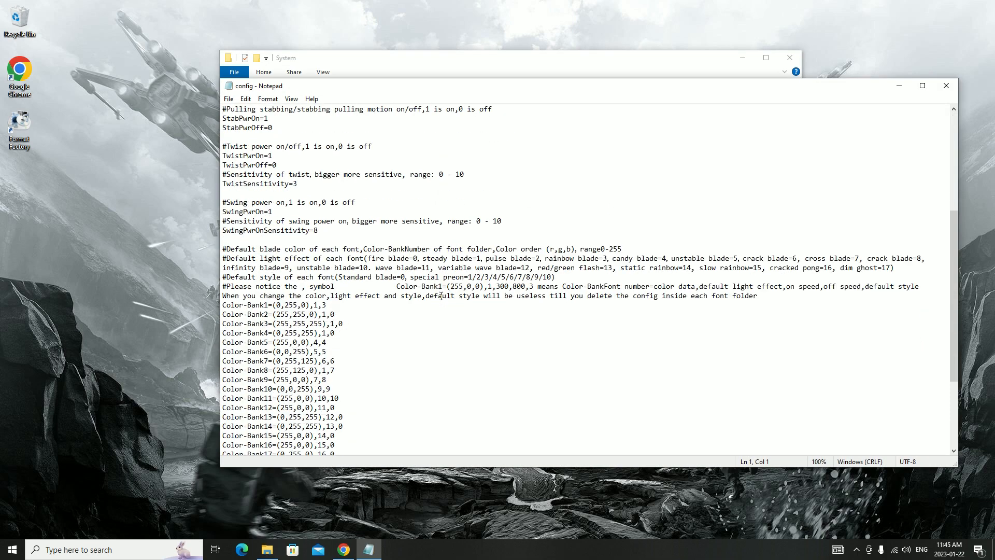
scroll(440, 295, "down", 5)
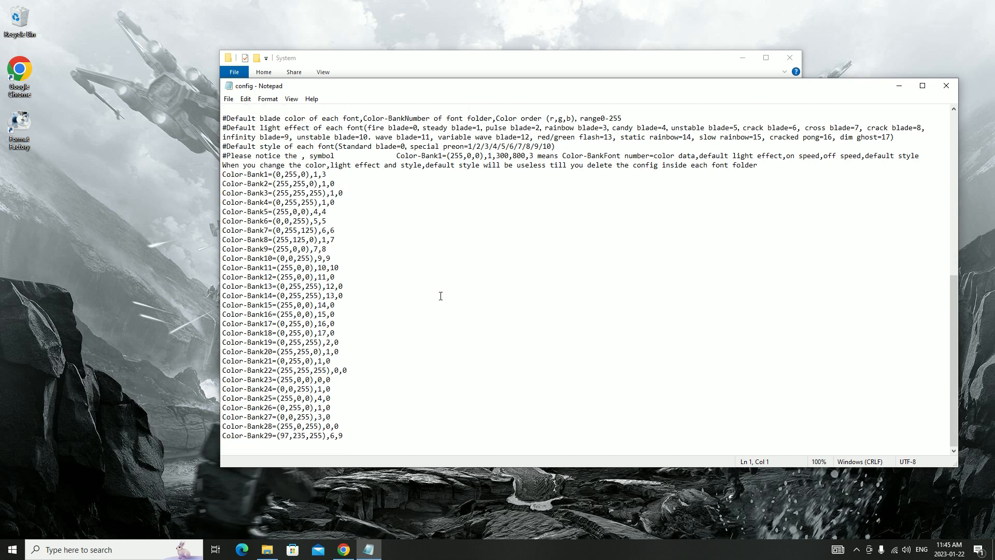